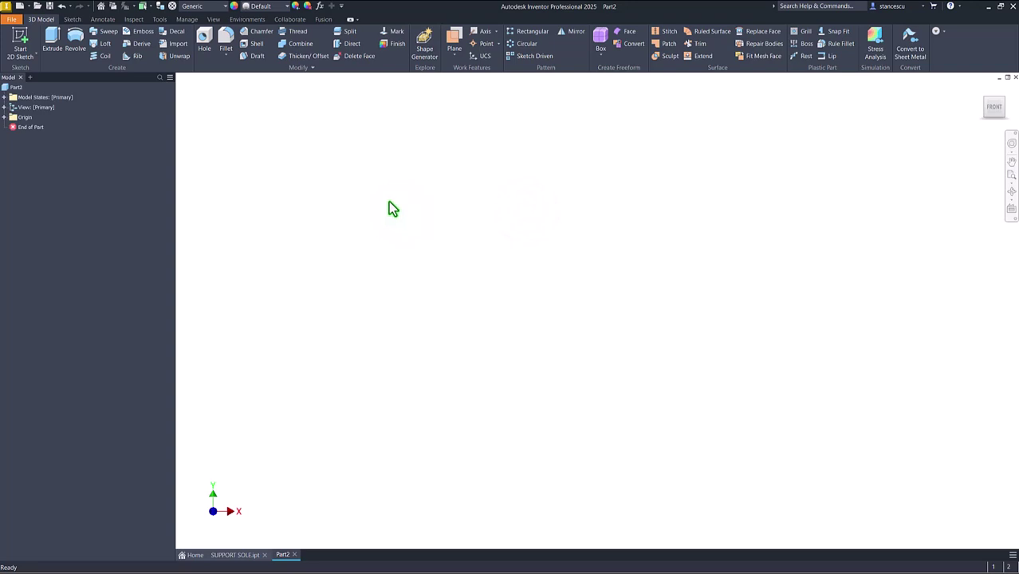
# Step: Sketch a closed six-line profile about 17 mm long on the XY plane, with a low left part sloping up to a higher right part
pyautogui.click(24, 38)
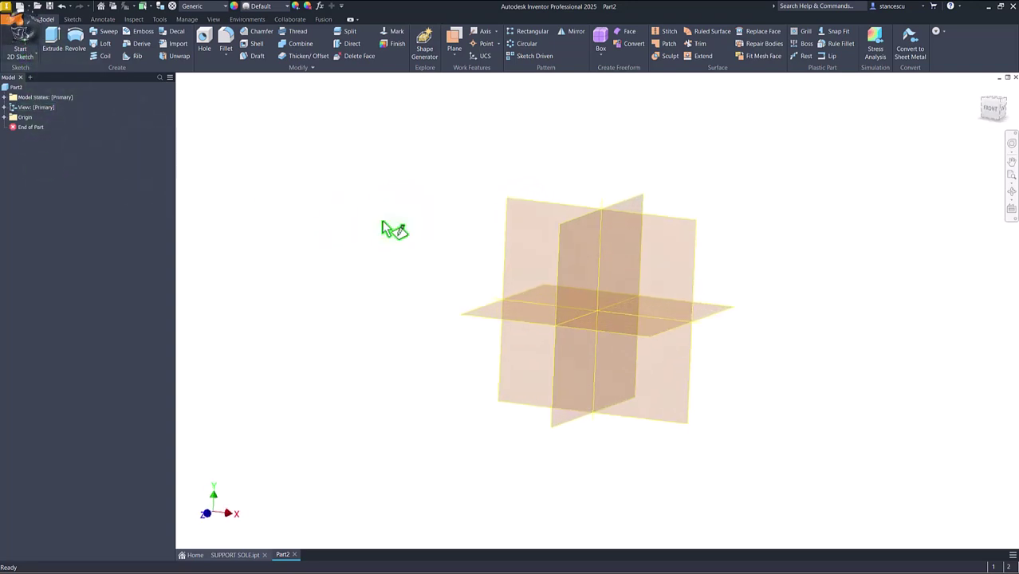
pyautogui.click(570, 185)
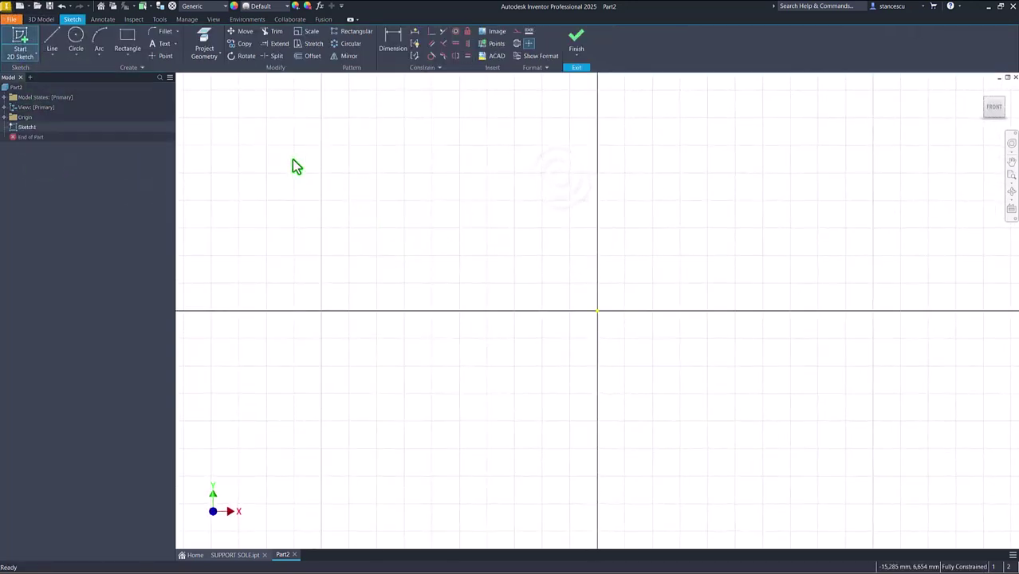
pyautogui.click(55, 41)
pyautogui.click(642, 275)
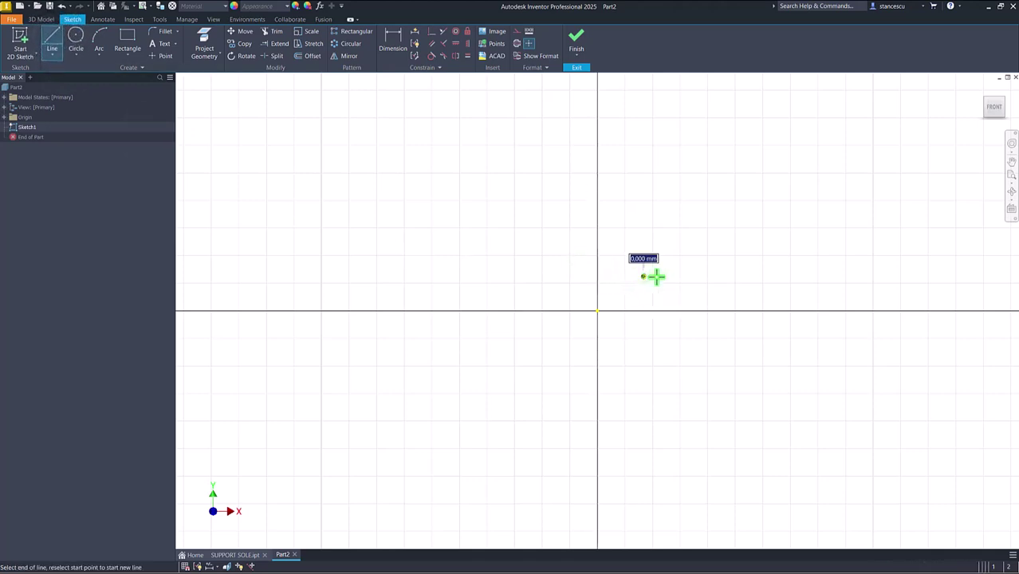
pyautogui.click(879, 277)
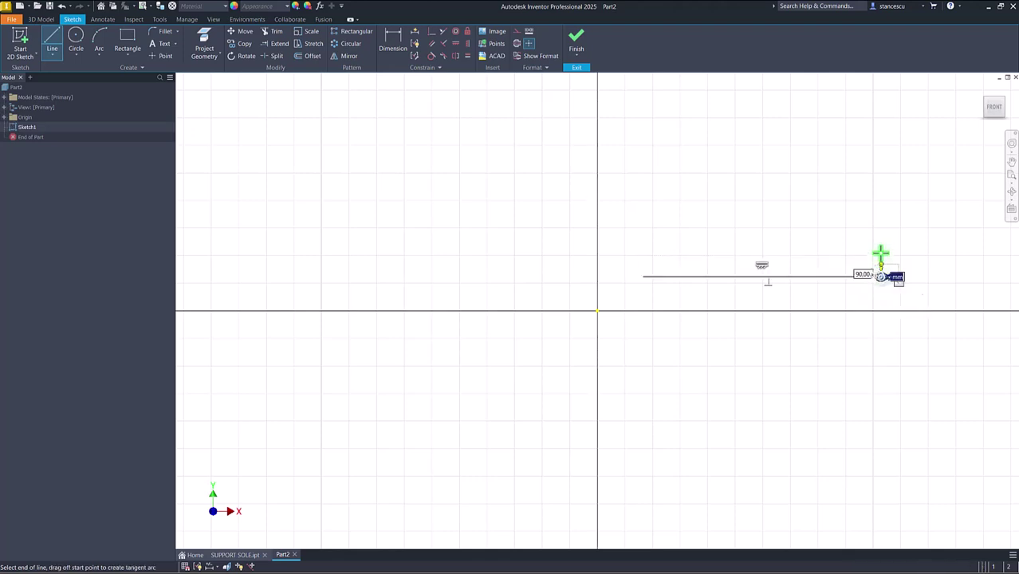
pyautogui.click(881, 215)
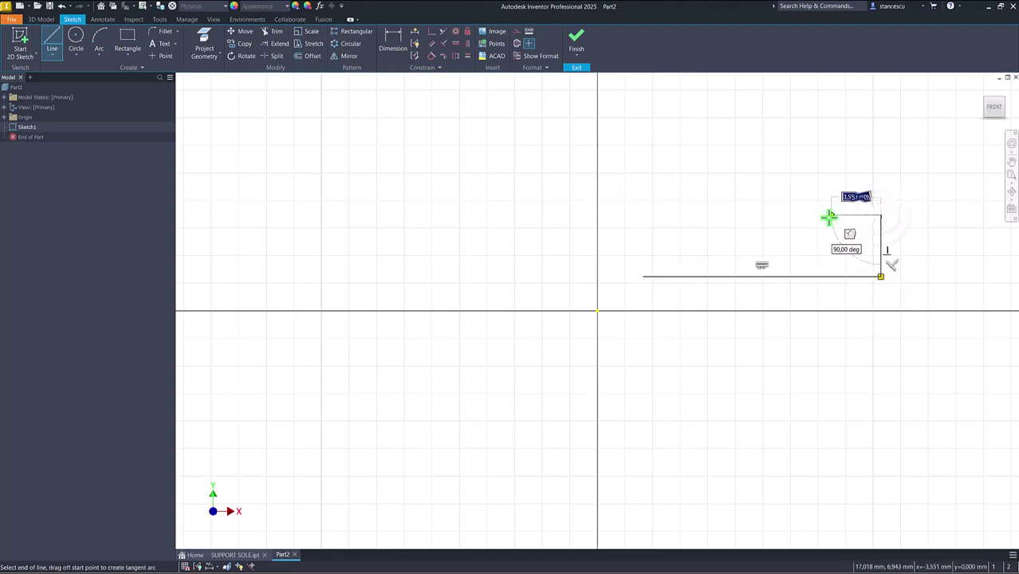
pyautogui.click(817, 216)
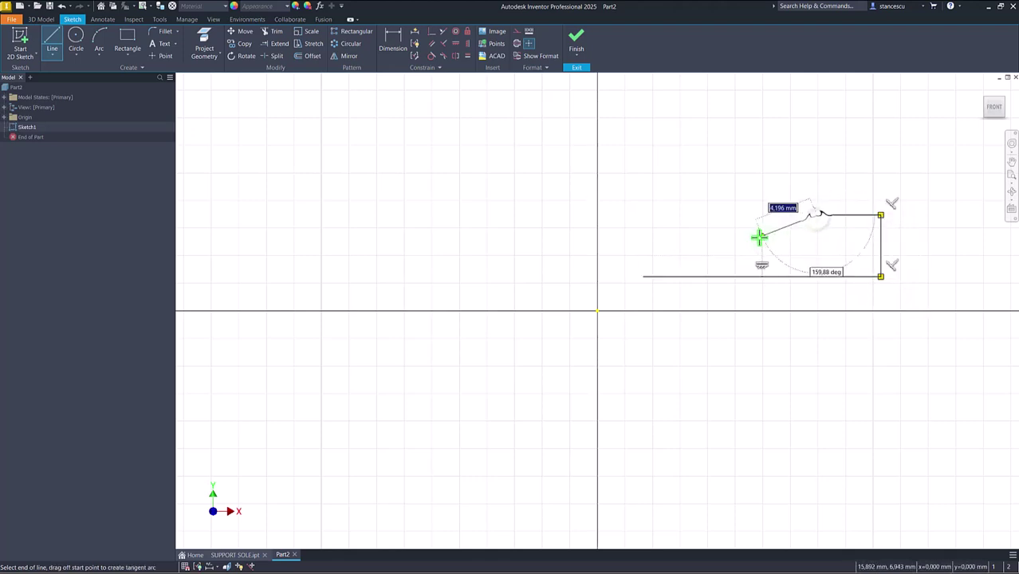
pyautogui.click(758, 238)
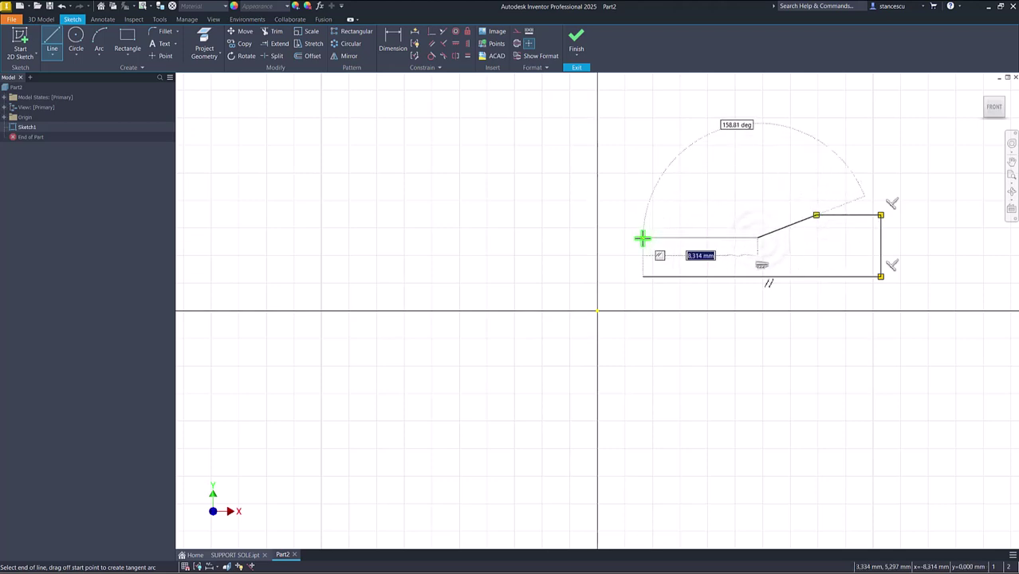
pyautogui.click(643, 237)
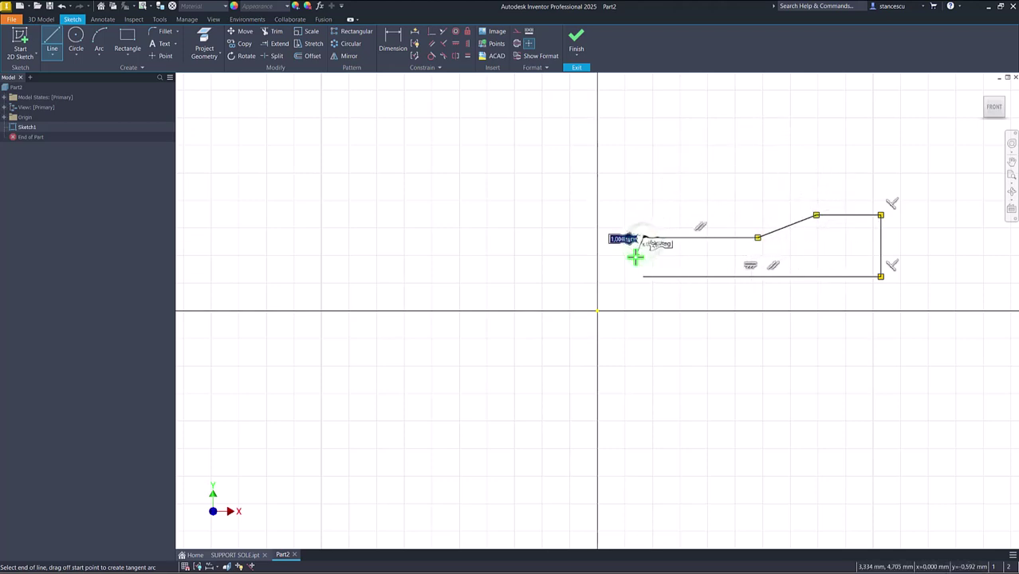
pyautogui.click(641, 276)
pyautogui.press('Escape')
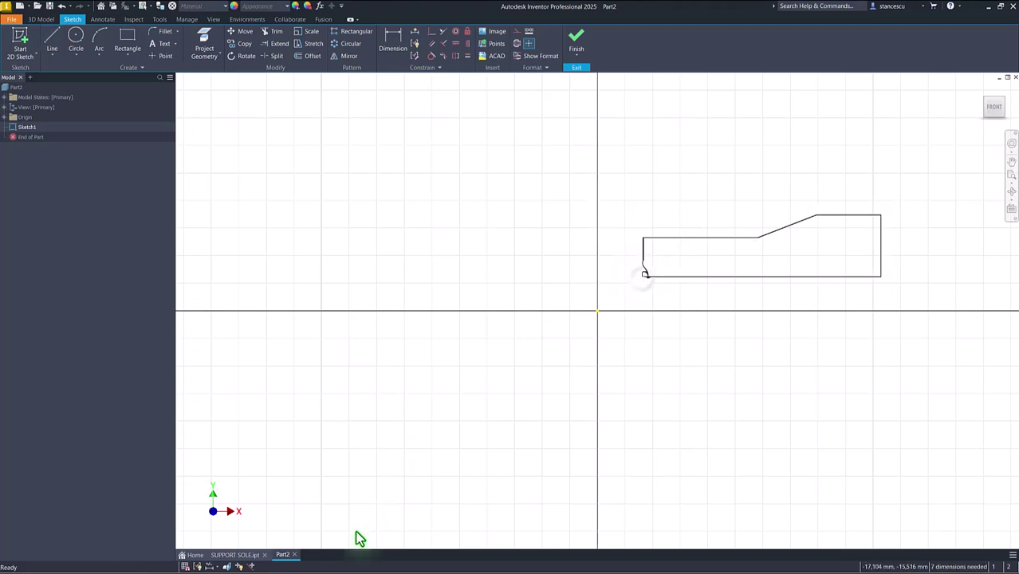
# Step: Consult the reference sketch in SUPPORT SOLE.ipt and dimension the profile's bottom edge in Part2 at 100 mm
pyautogui.click(236, 556)
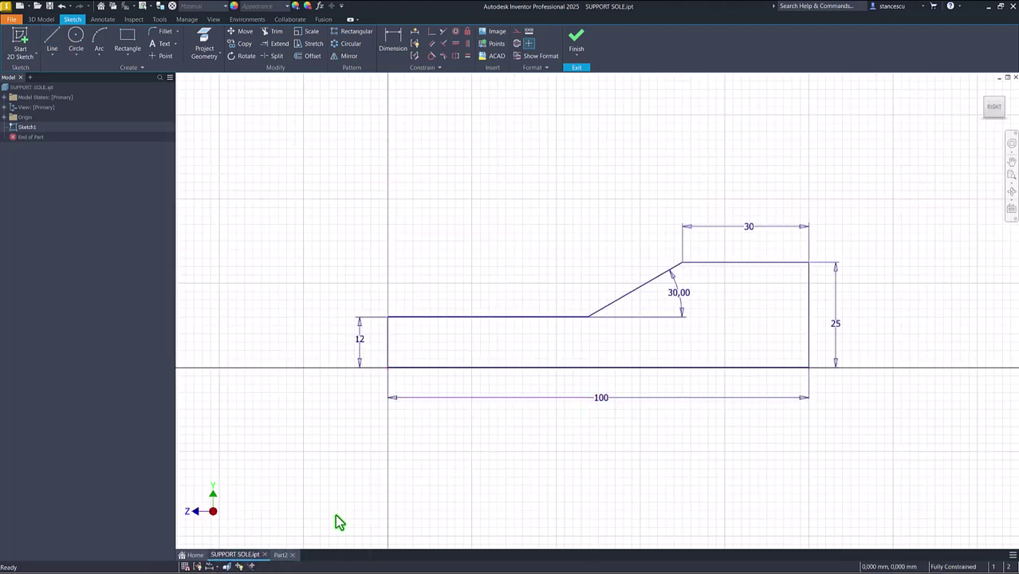
pyautogui.click(281, 556)
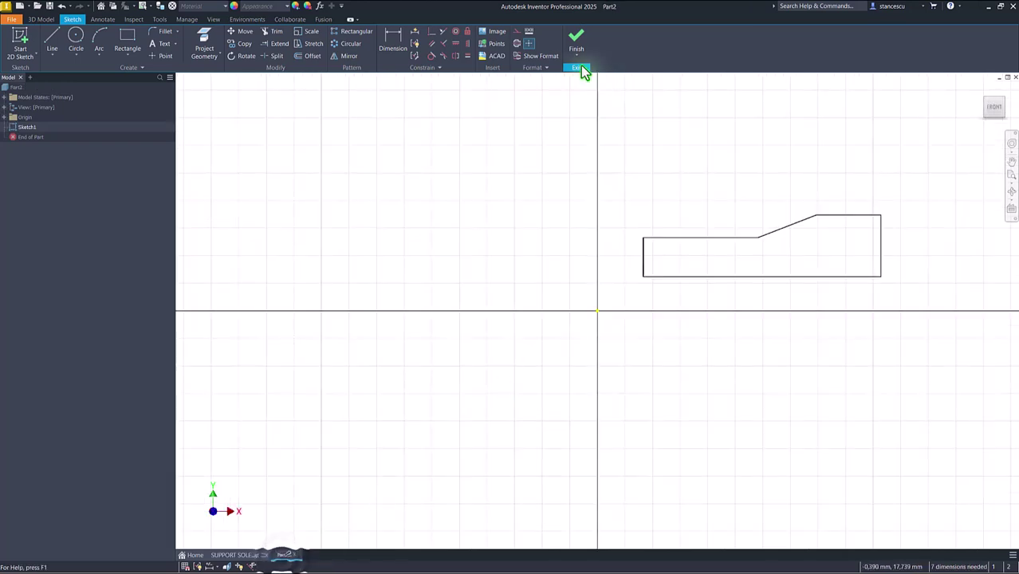
pyautogui.click(395, 38)
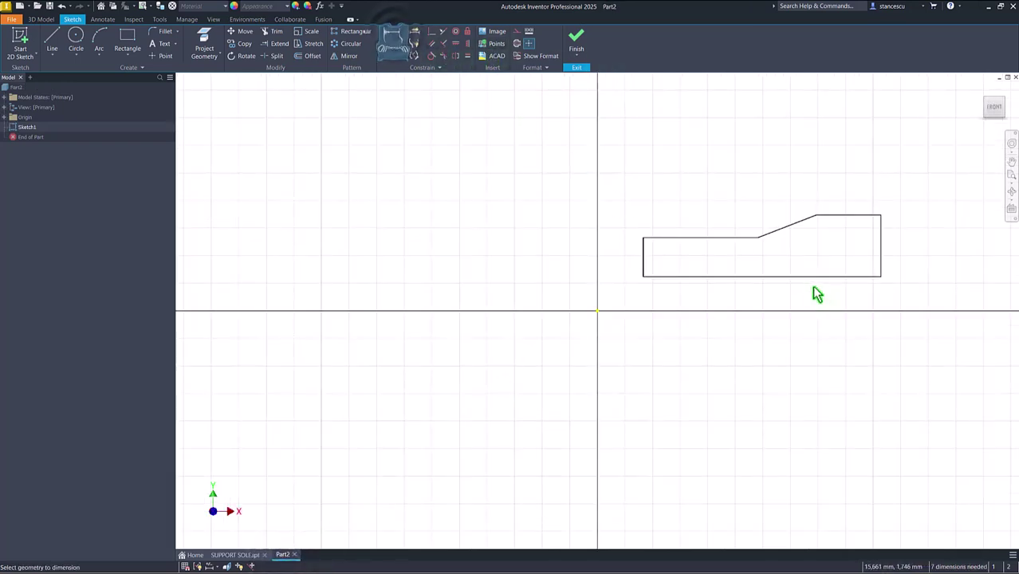
pyautogui.click(812, 278)
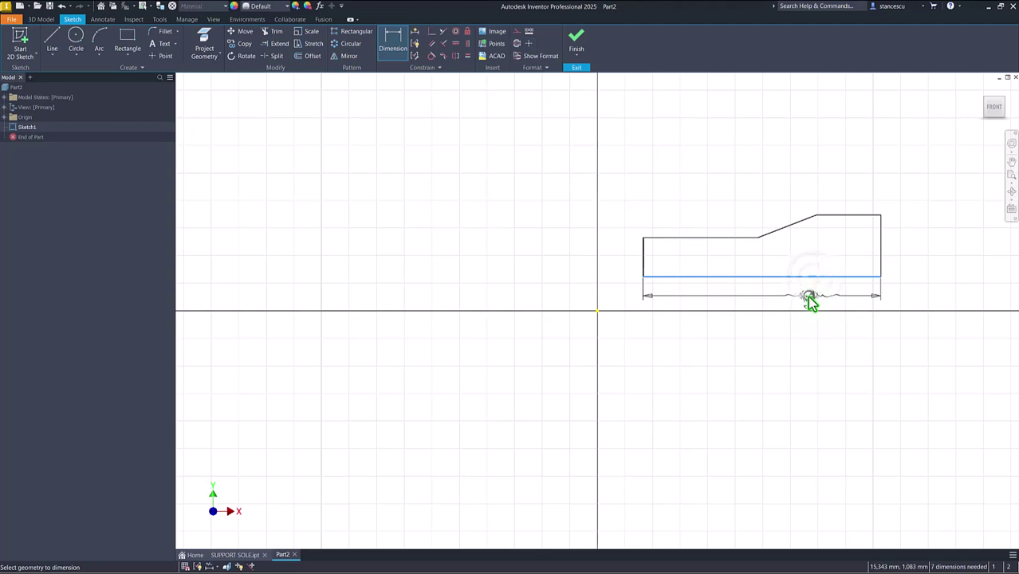
pyautogui.click(807, 296)
pyautogui.write('180')
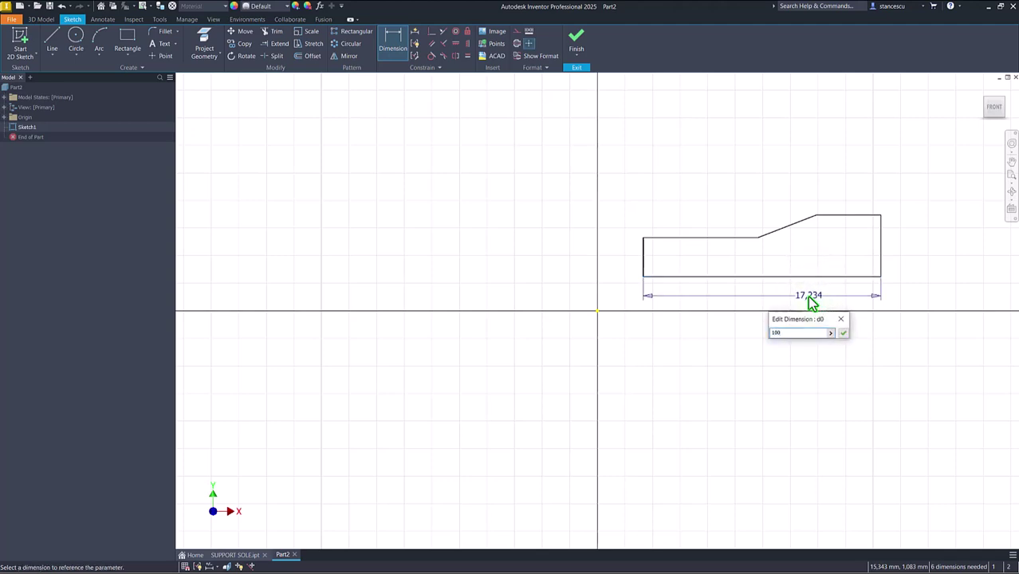
pyautogui.press('Return')
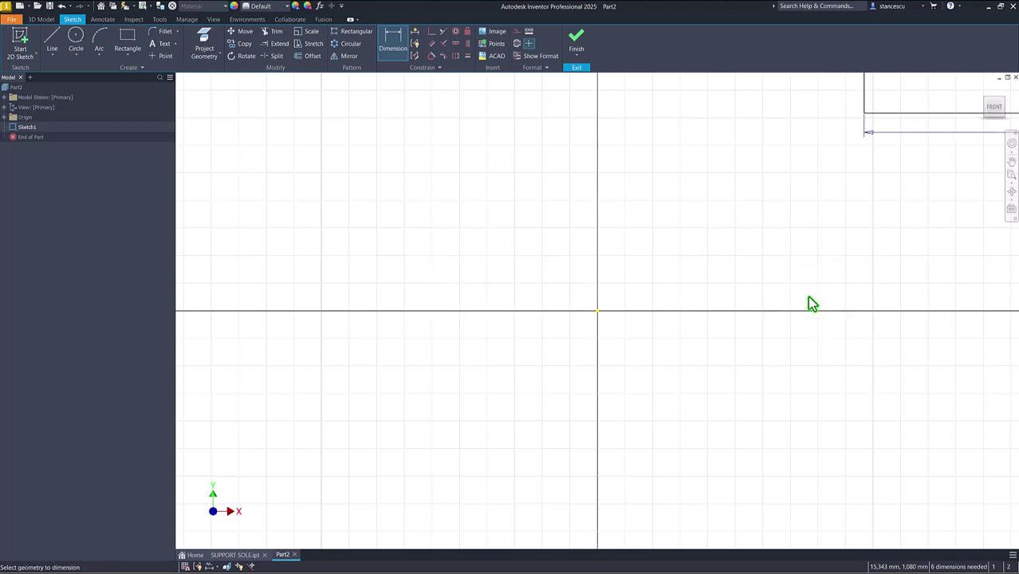
pyautogui.press('Home')
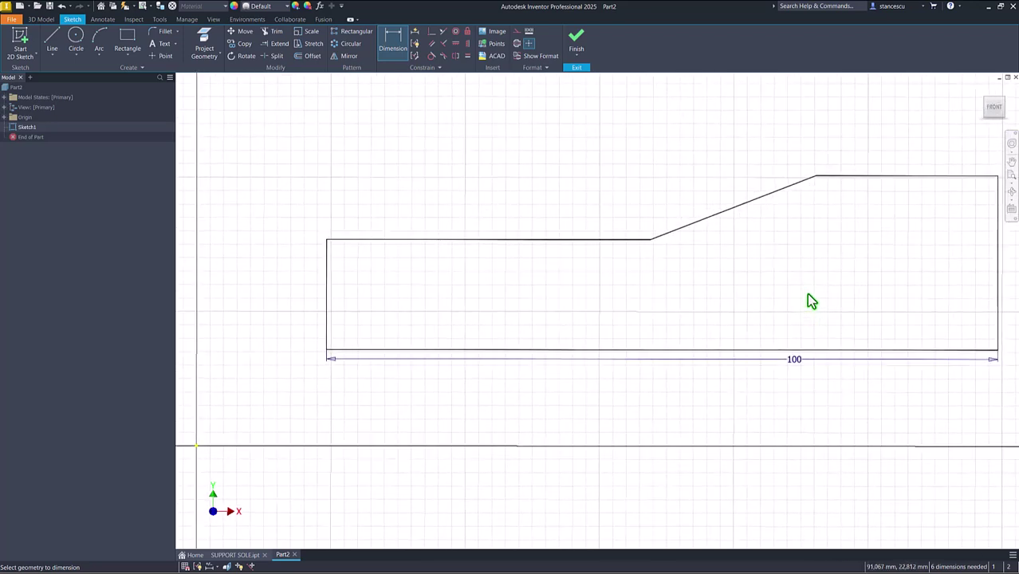
# Step: Make the profile's lower-left corner coincident with the sketch origin
pyautogui.click(431, 32)
pyautogui.click(326, 347)
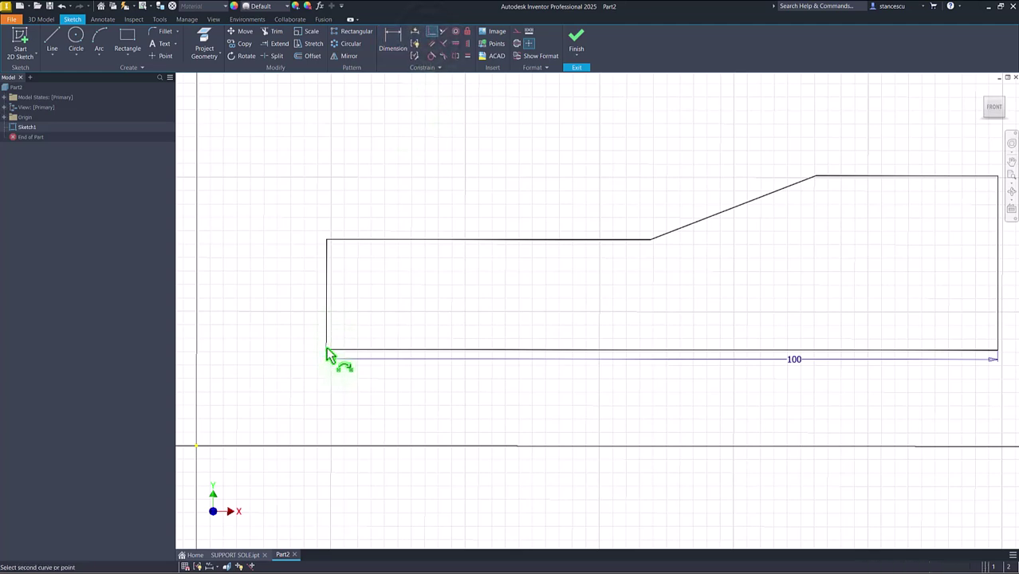
pyautogui.click(196, 446)
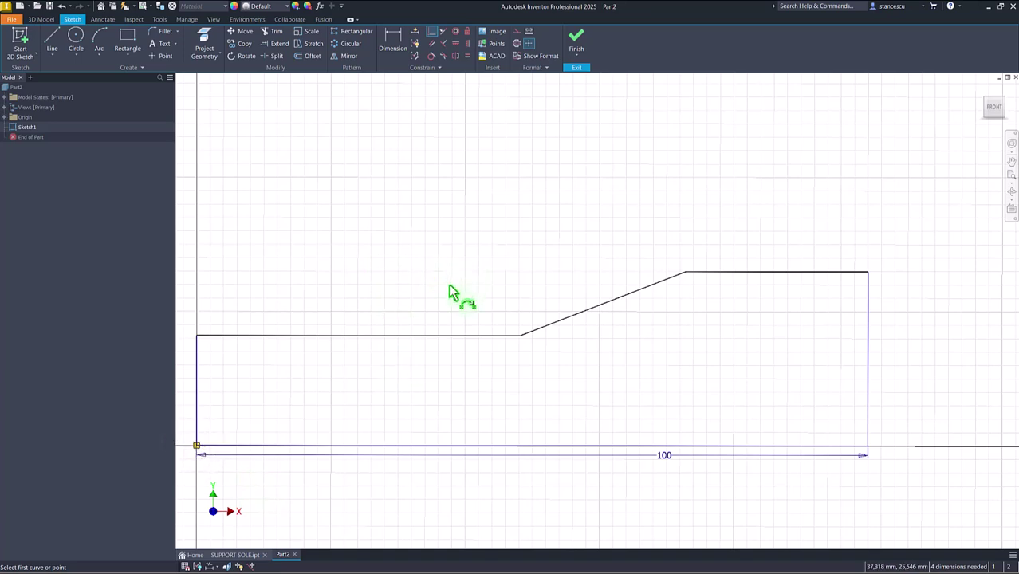
# Step: Recheck the SUPPORT SOLE.ipt reference sketch and dimension the profile's right vertical edge in Part2 at 25 mm
pyautogui.click(238, 556)
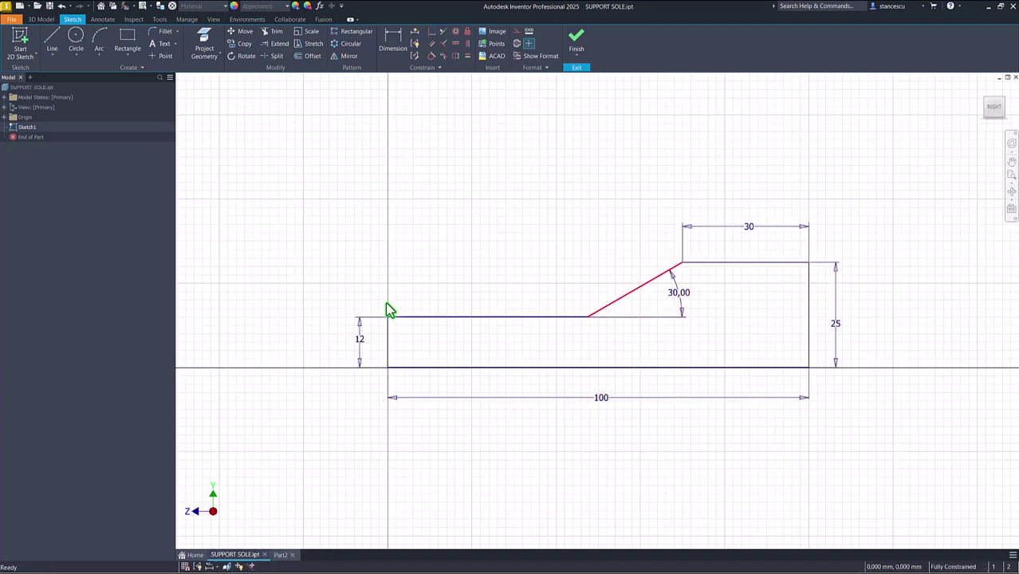
pyautogui.click(282, 556)
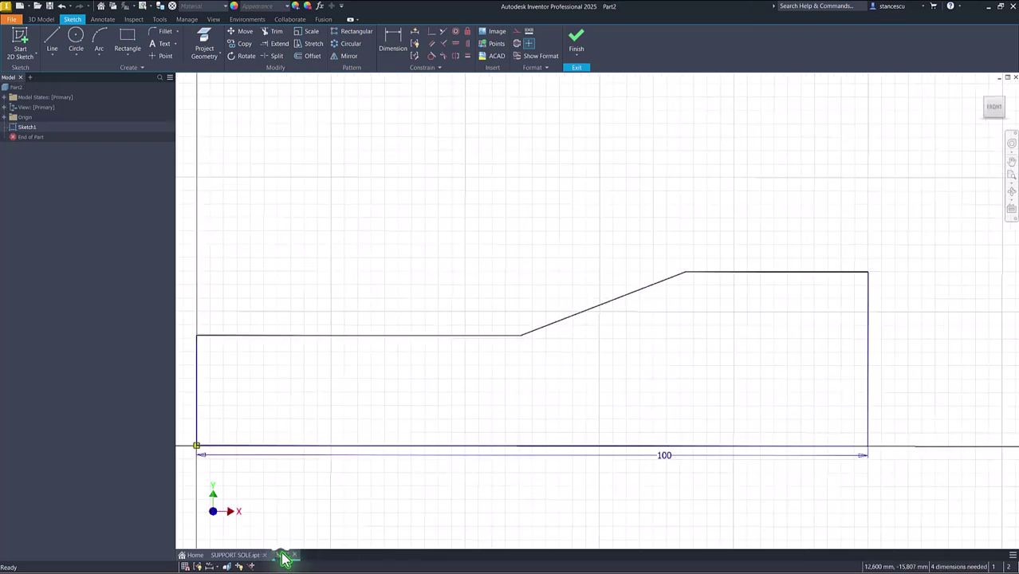
pyautogui.click(403, 43)
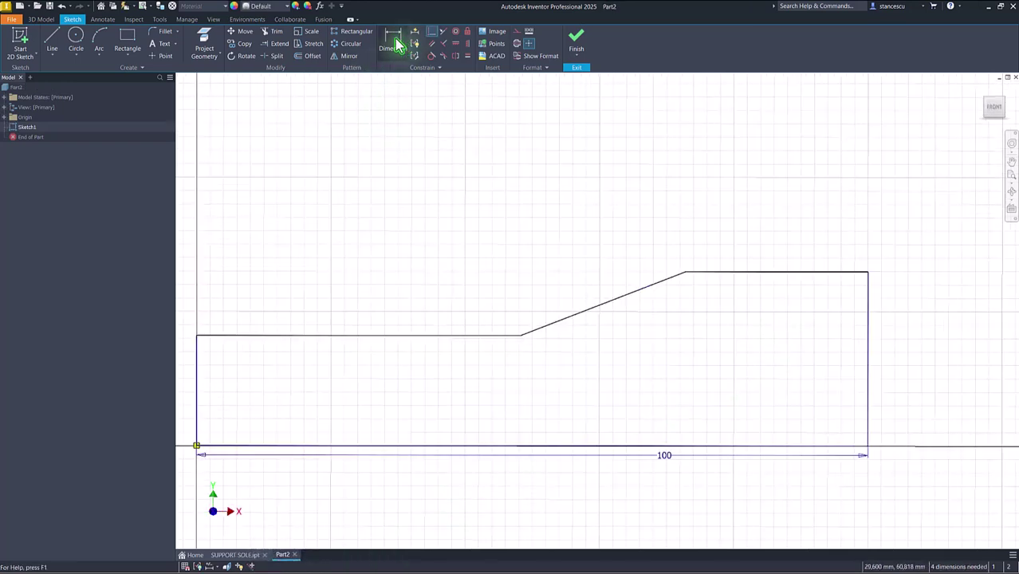
pyautogui.click(869, 338)
pyautogui.click(919, 359)
pyautogui.write('25')
pyautogui.press('Return')
# Step: Dimension the angle between the sloped line and the lower horizontal top edge at 30 degrees
pyautogui.click(531, 338)
pyautogui.click(490, 343)
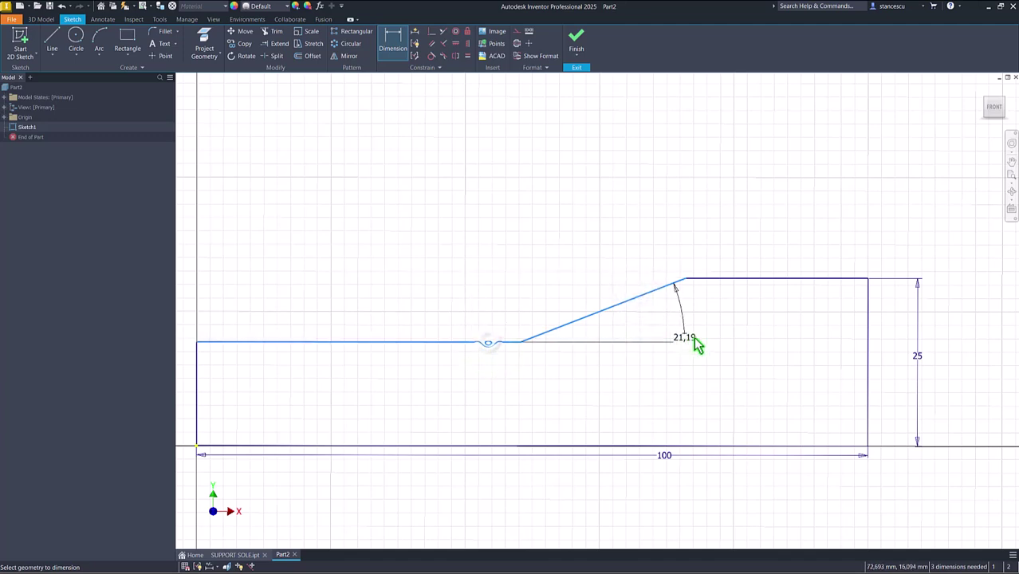
pyautogui.click(682, 321)
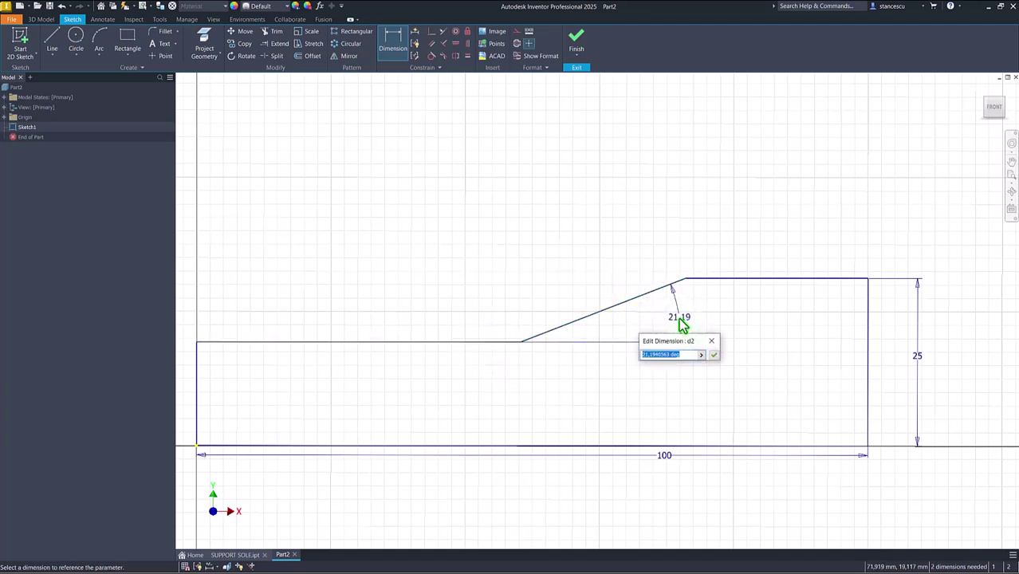
pyautogui.write('30')
pyautogui.press('Return')
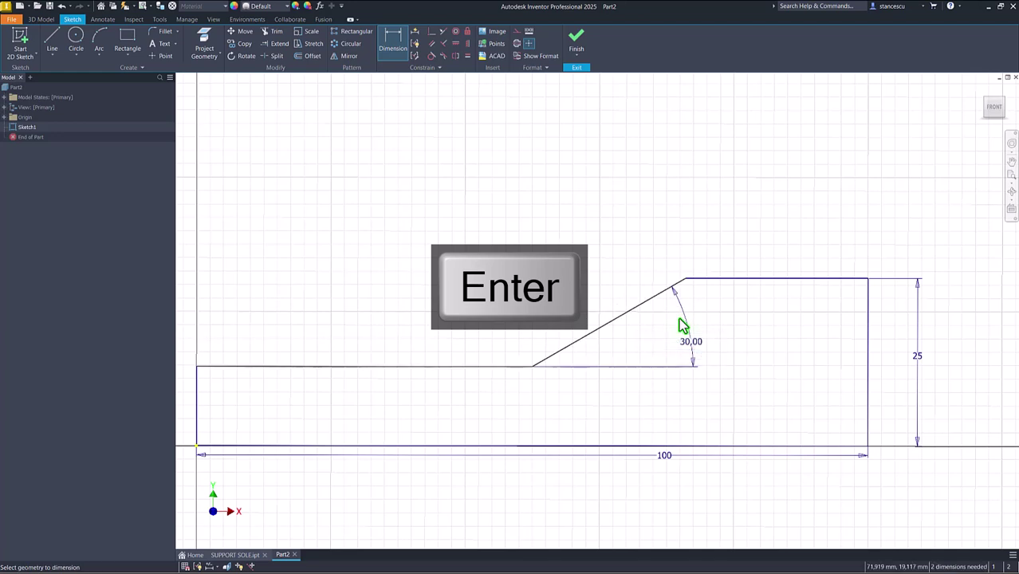
# Step: Dimension the profile's left vertical edge at 12 mm
pyautogui.click(197, 401)
pyautogui.moveTo(191, 392); pyautogui.dragTo(242, 389, button='middle')
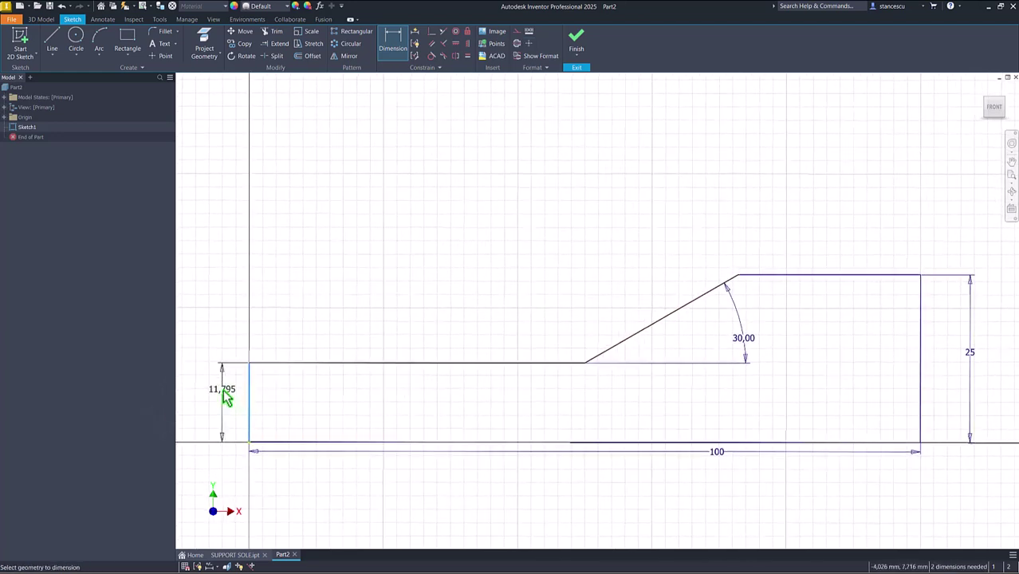
pyautogui.click(224, 394)
pyautogui.write('12')
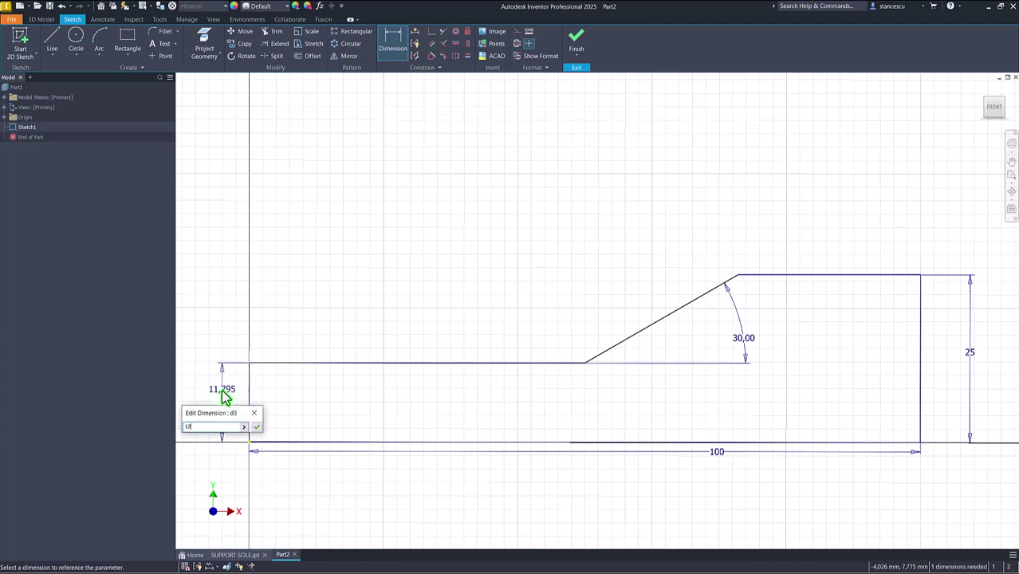
pyautogui.press('Return')
# Step: Dimension the raised upper horizontal edge at 30 mm and move the 100 mm length dimension further below the profile
pyautogui.click(810, 276)
pyautogui.click(802, 258)
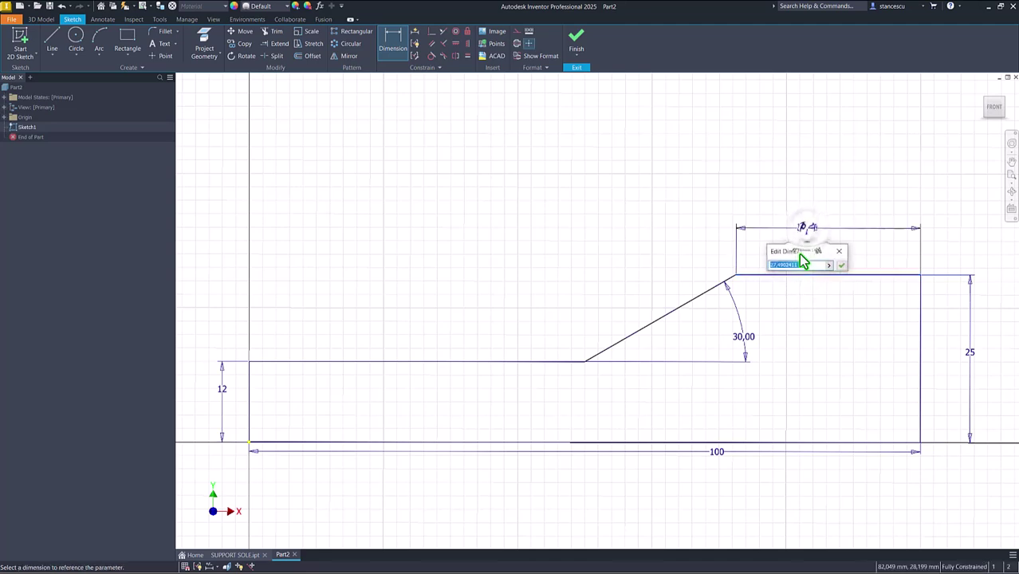
pyautogui.write('30')
pyautogui.press('Return')
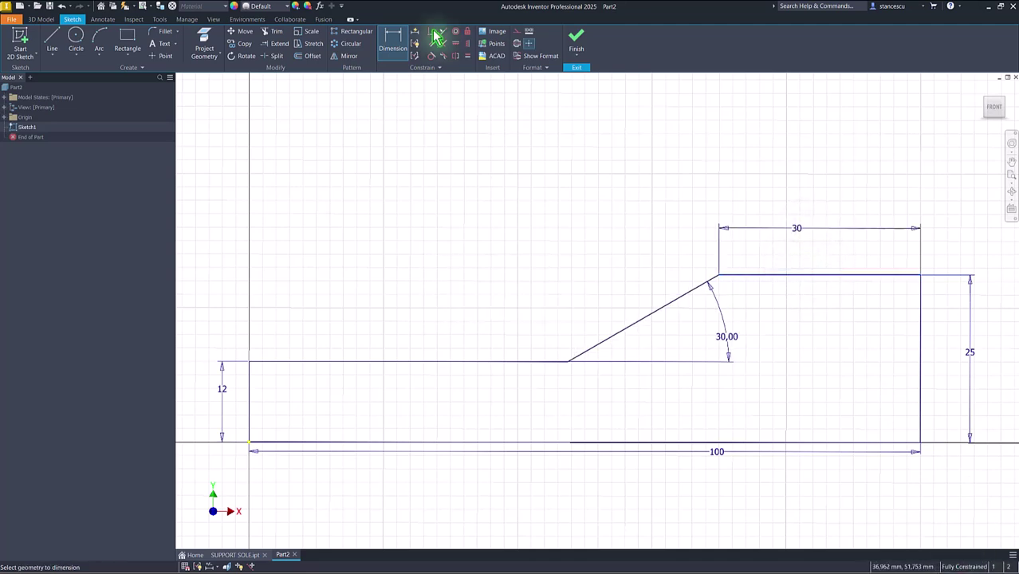
pyautogui.press('Escape')
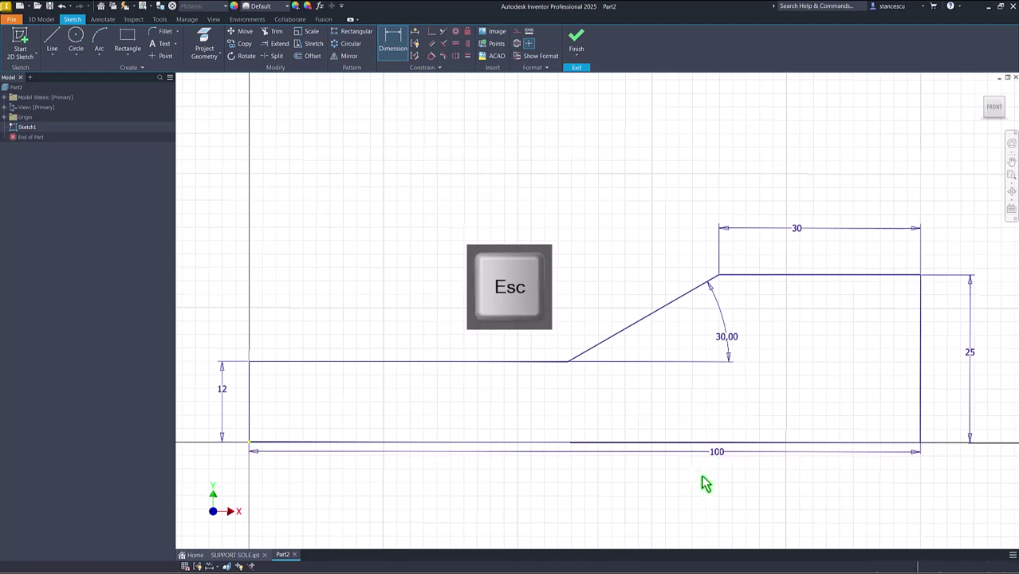
pyautogui.moveTo(717, 451); pyautogui.dragTo(577, 488)
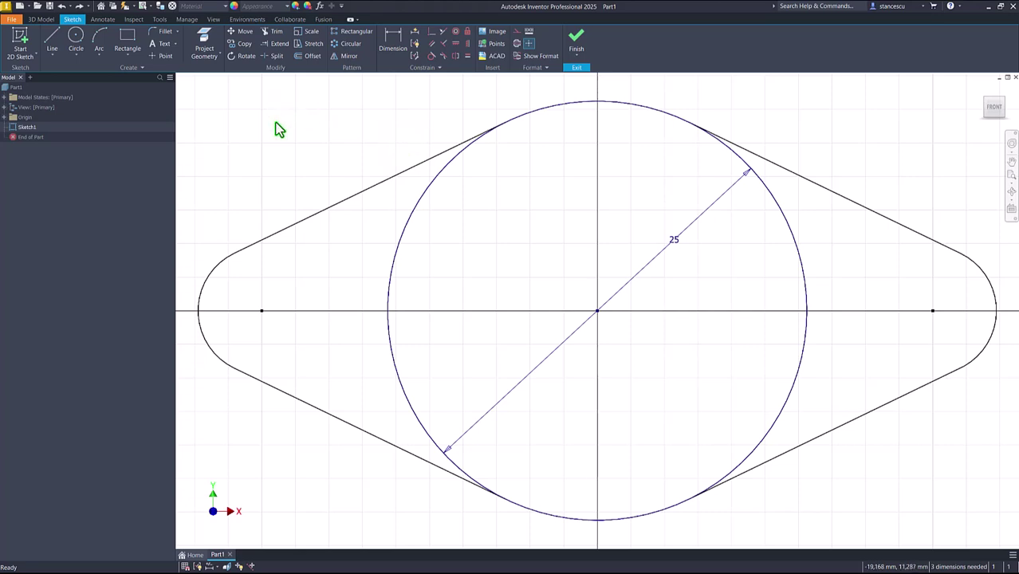
# Step: In Part1, trim the 25 mm circle's left arc inside the outline, and undo a trial trim of its right arc
pyautogui.click(271, 32)
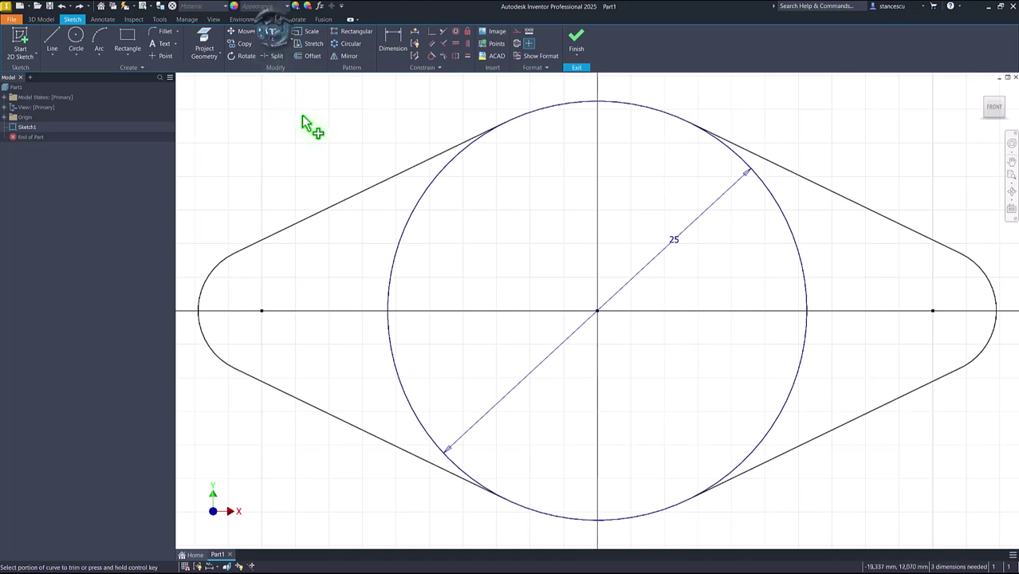
pyautogui.click(407, 217)
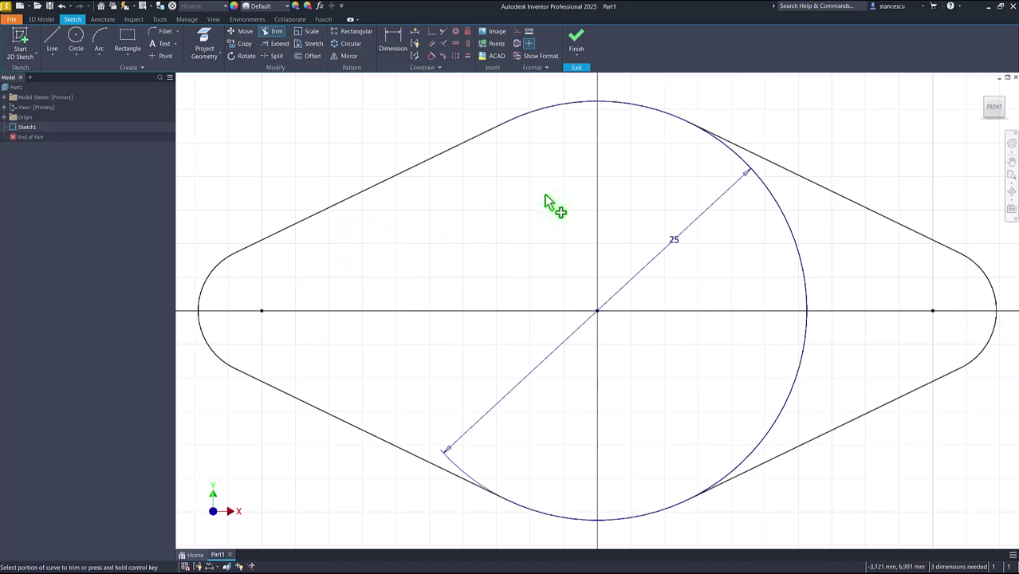
pyautogui.click(805, 289)
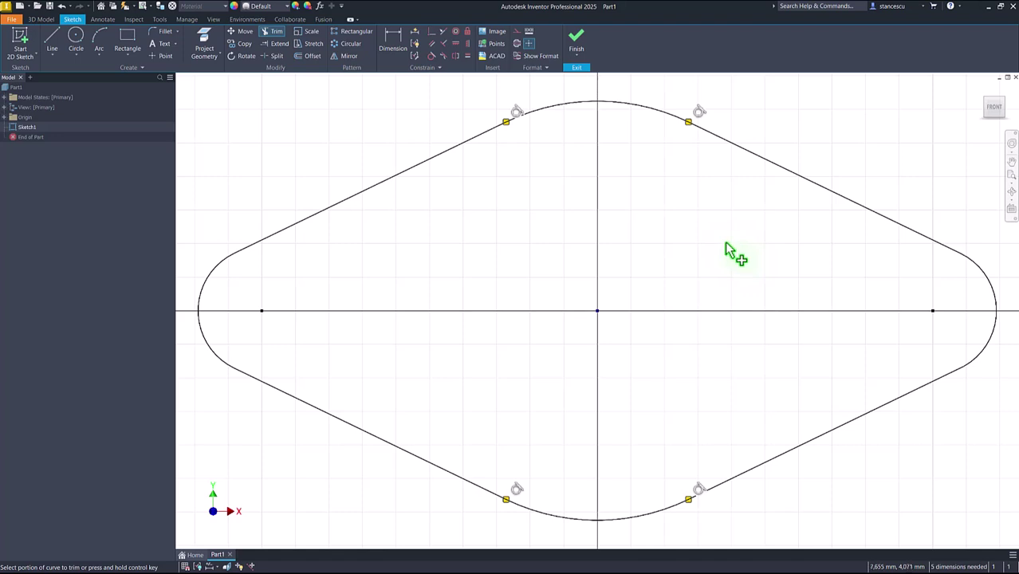
pyautogui.hotkey('ctrl', 'z')
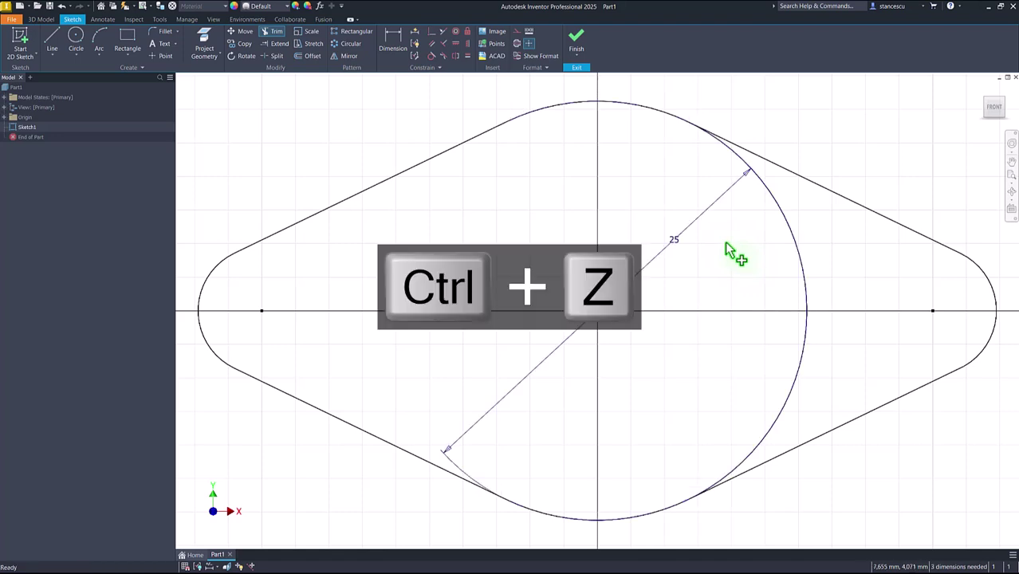
# Step: Split the 25 mm circle's arc at its upper-right and lower-right tangent points to isolate the right-hand portion
pyautogui.click(278, 56)
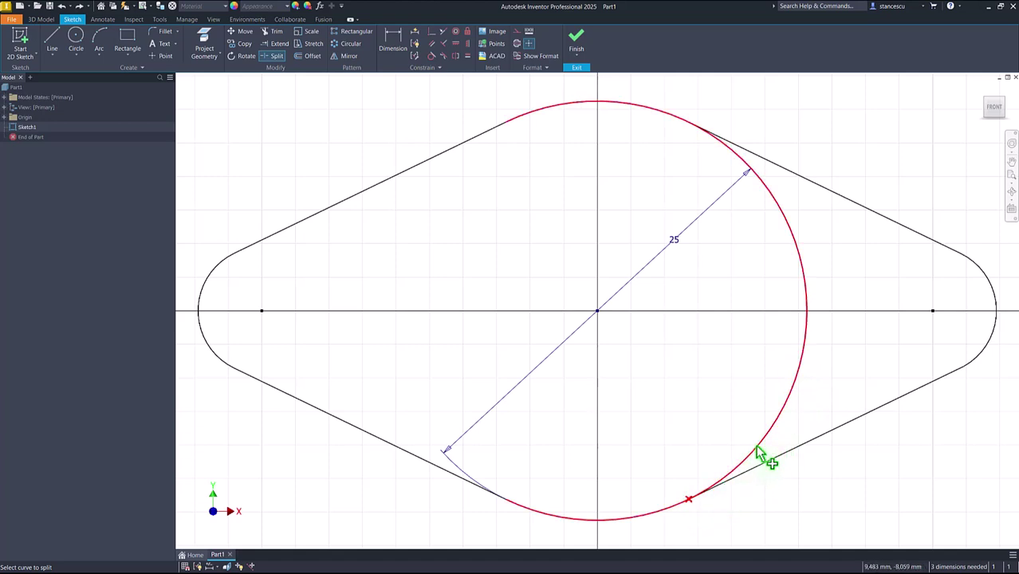
pyautogui.click(764, 185)
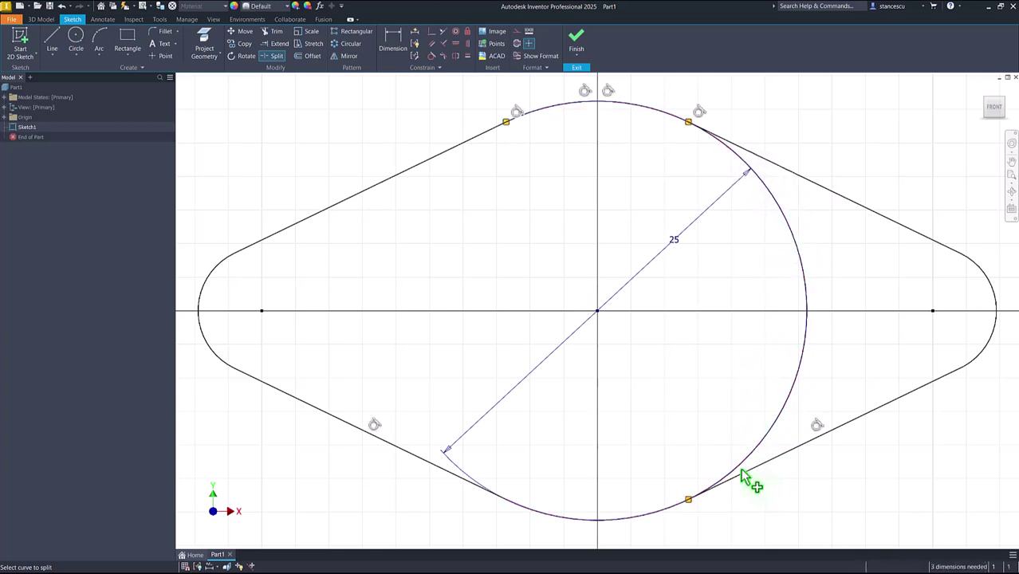
pyautogui.click(738, 471)
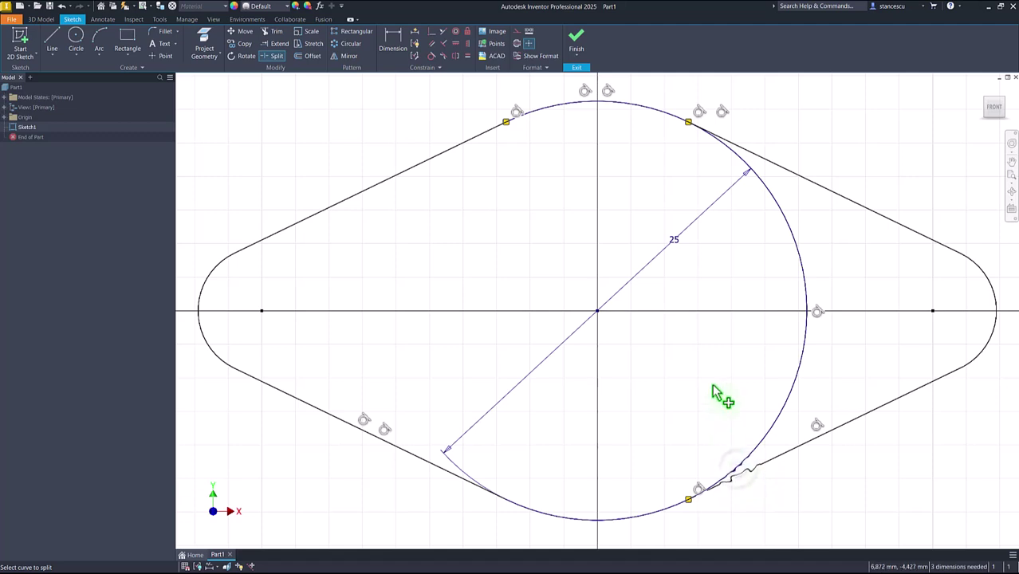
pyautogui.press('Escape')
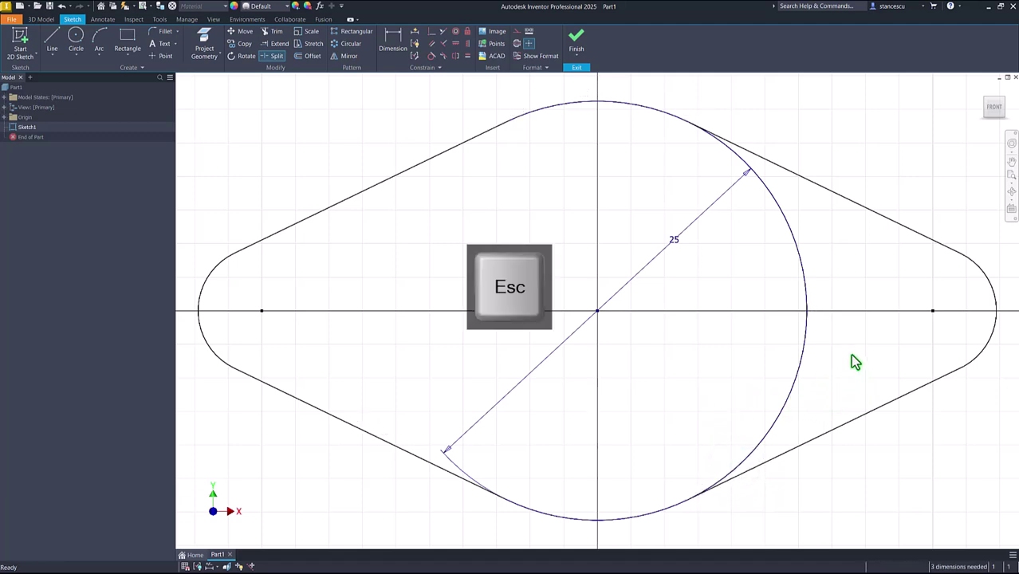
# Step: Convert the right-hand arc inside the outline to construction geometry and reposition the 25 mm diameter dimension to slope down to the right
pyautogui.moveTo(765, 362); pyautogui.dragTo(720, 372)
pyautogui.rightClick(720, 373)
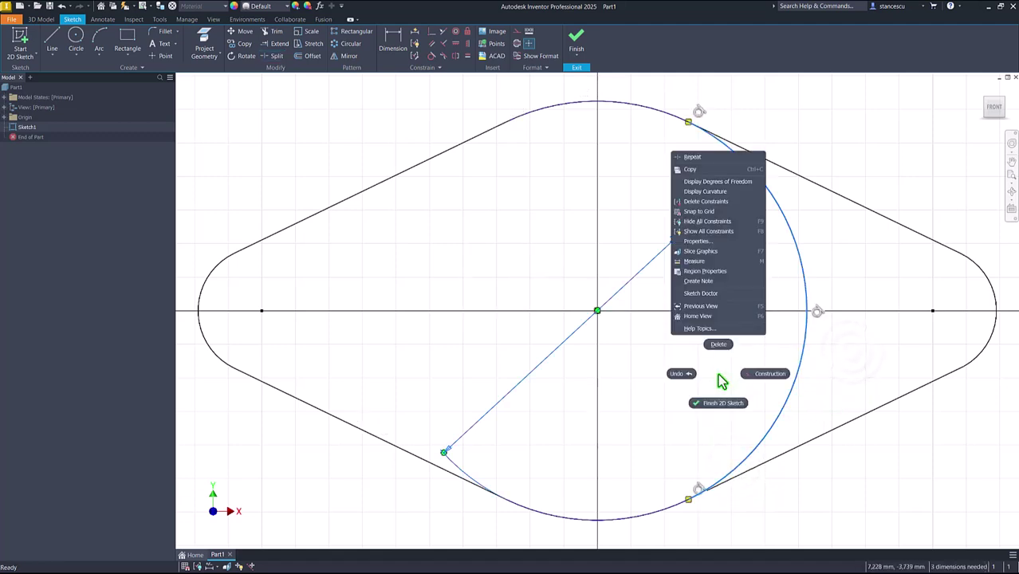
pyautogui.click(768, 374)
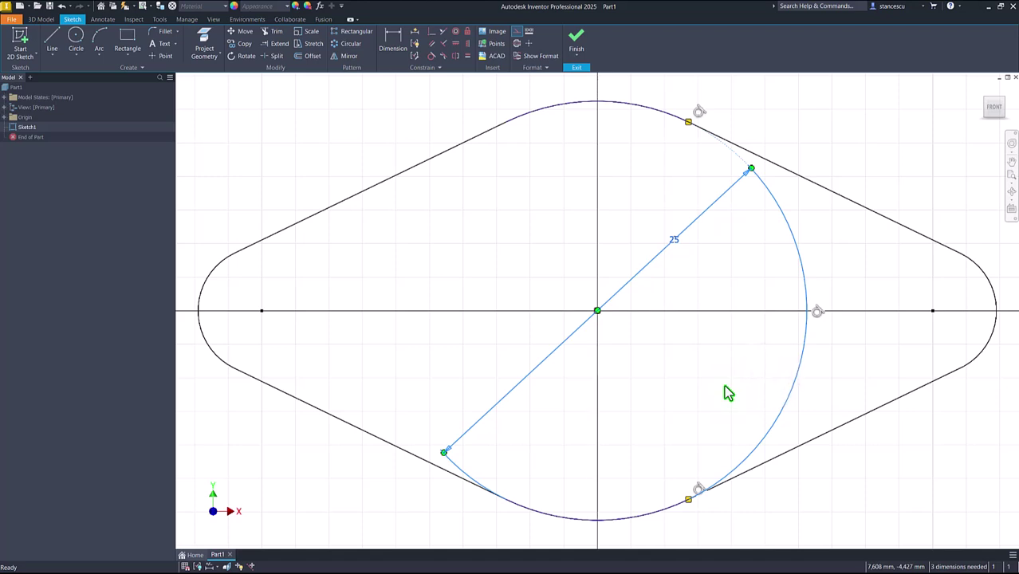
pyautogui.click(906, 146)
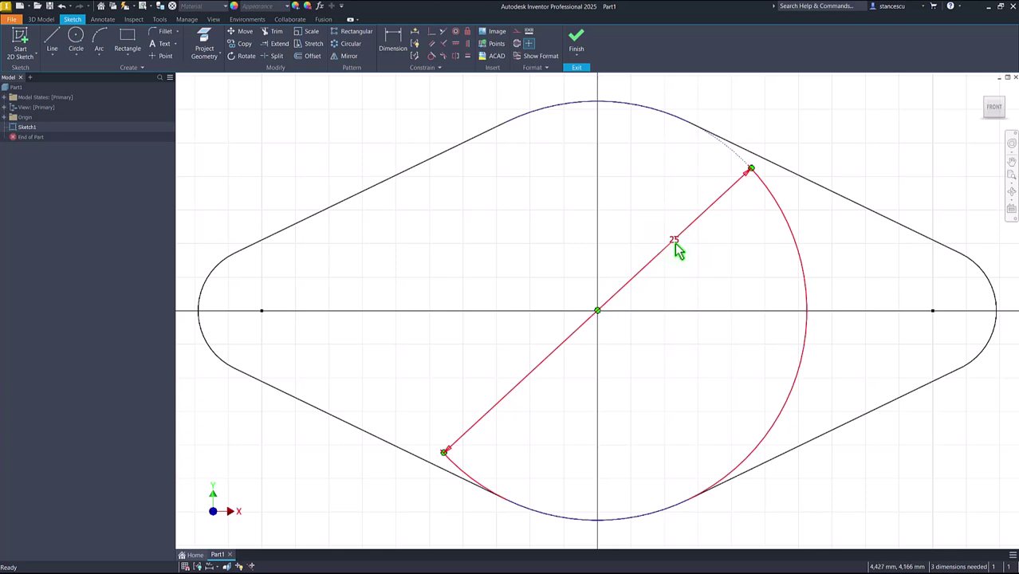
pyautogui.moveTo(683, 246); pyautogui.dragTo(678, 350)
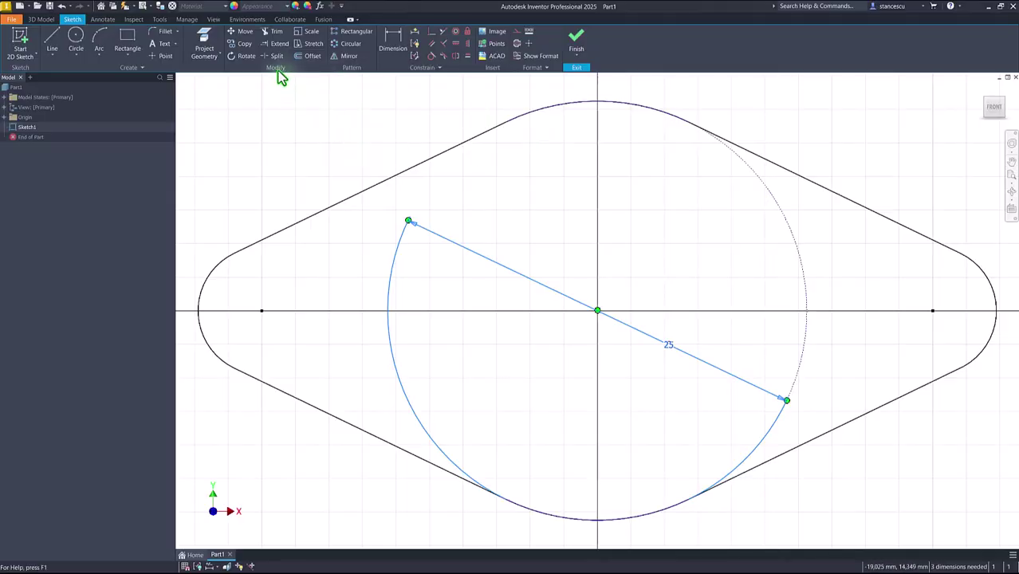
# Step: Offset the whole flange outline inward to create a parallel inner outline
pyautogui.click(312, 57)
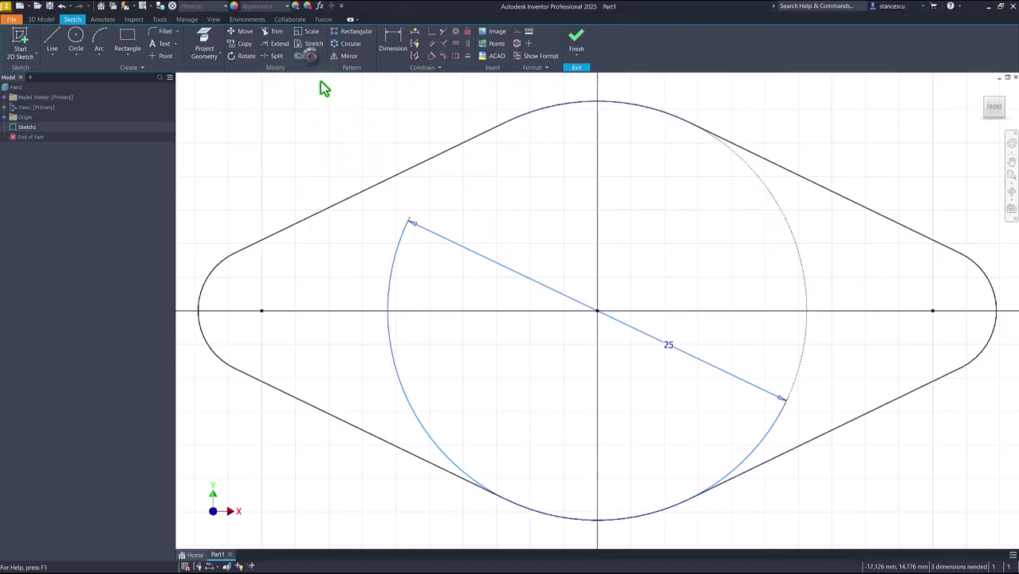
pyautogui.click(385, 179)
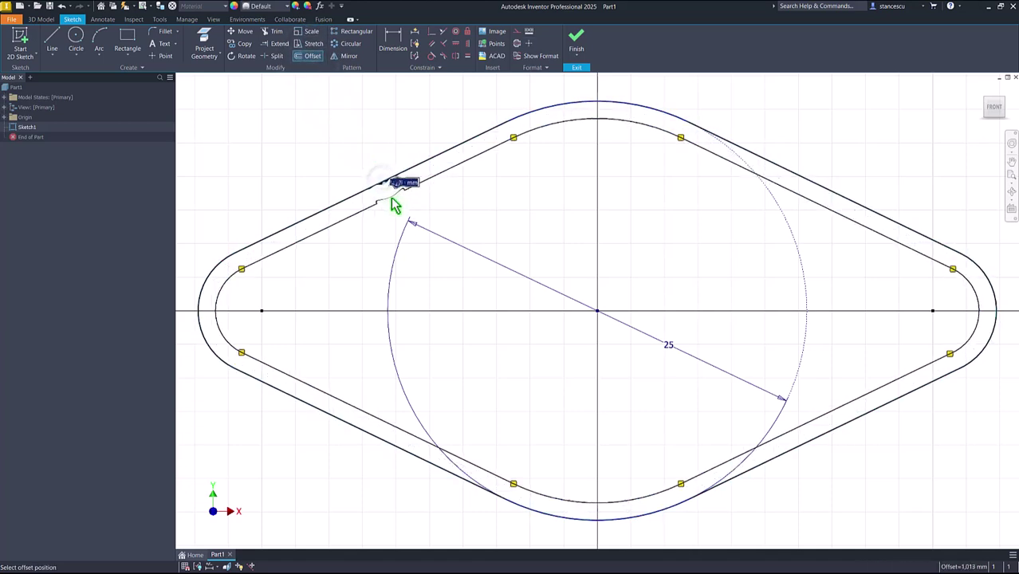
pyautogui.click(395, 214)
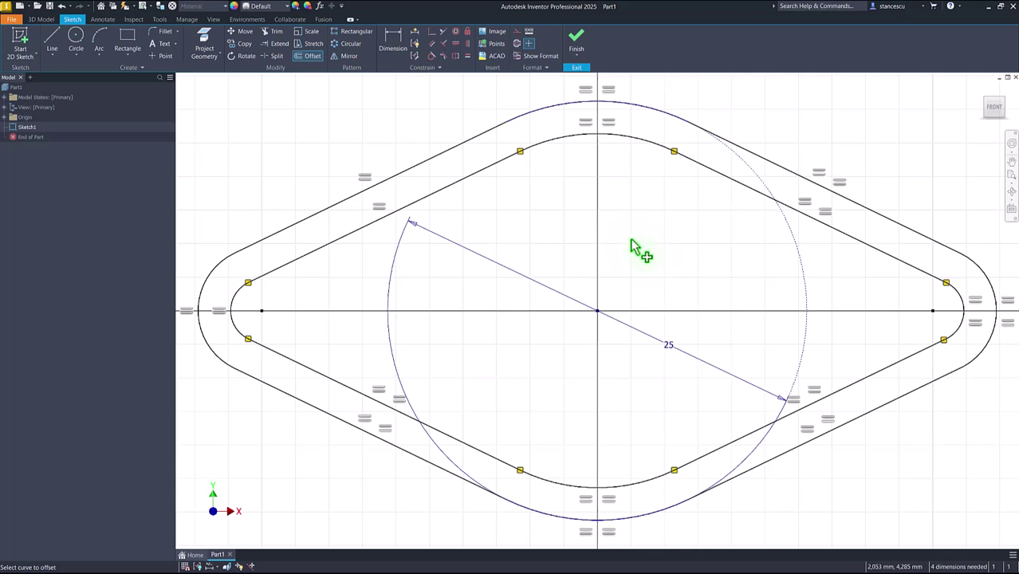
# Step: Draw a short sloped line from inside the flange across the inner outline's upper-right edge, ending before the construction arc
pyautogui.click(52, 41)
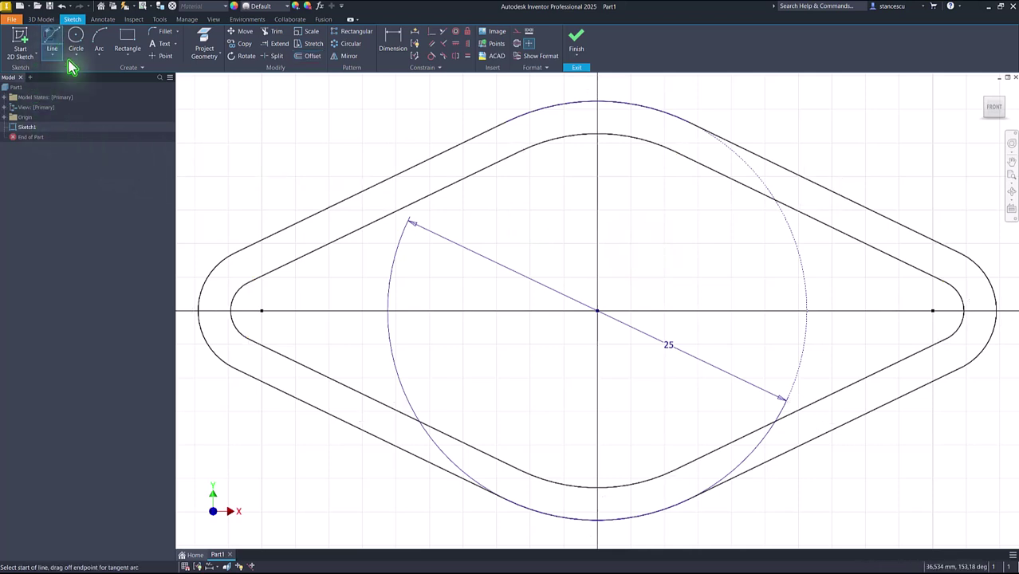
pyautogui.click(654, 258)
pyautogui.click(727, 164)
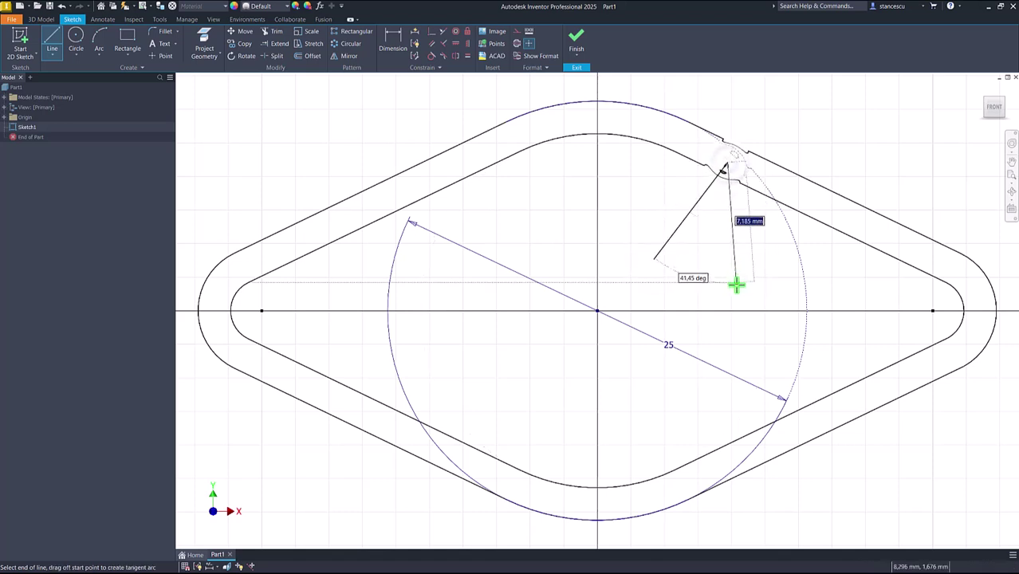
pyautogui.press('Escape')
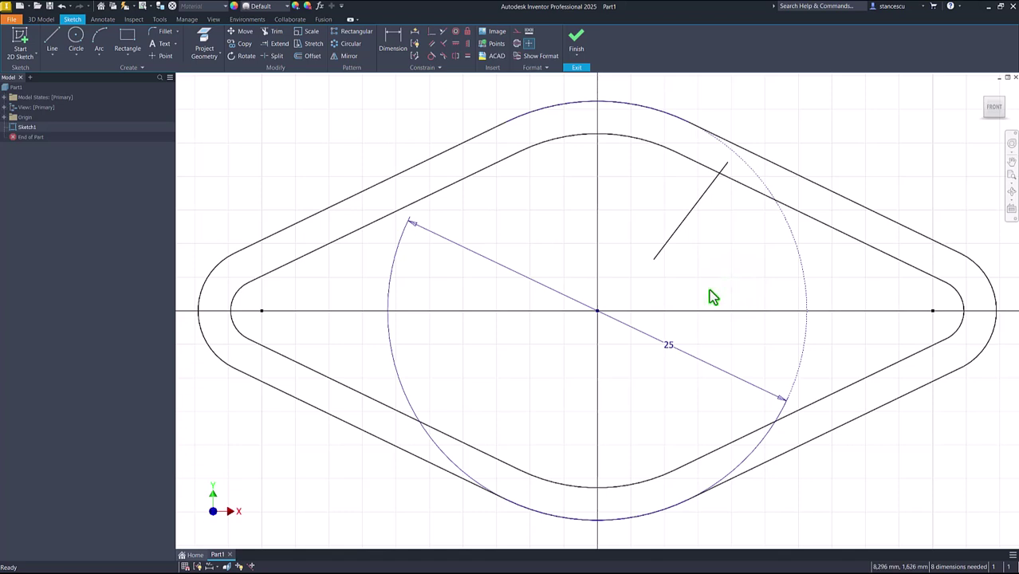
# Step: Try trimming the short line back to the inner outline, and extend it out to the outer upper-right edge
pyautogui.click(274, 33)
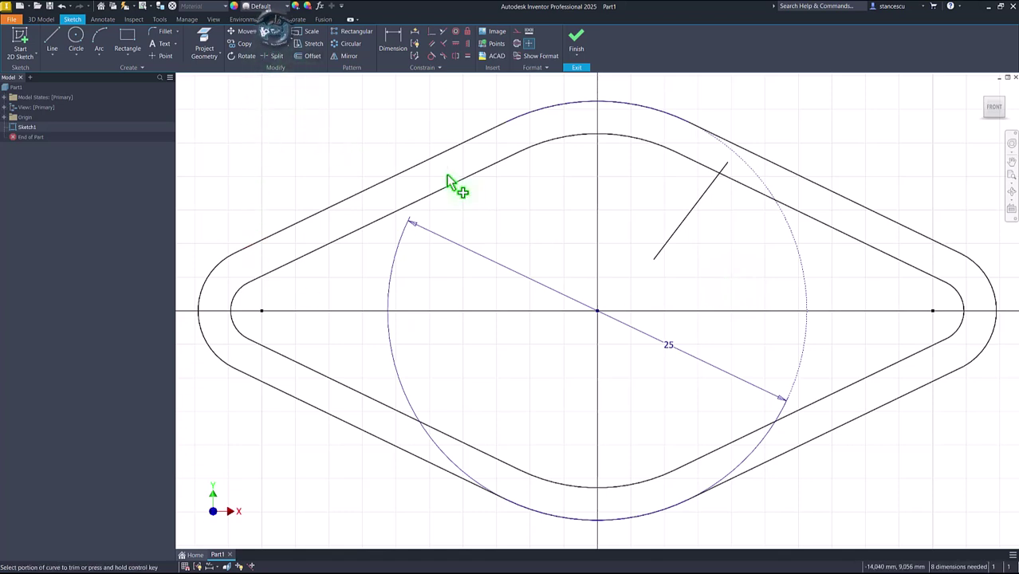
pyautogui.click(724, 168)
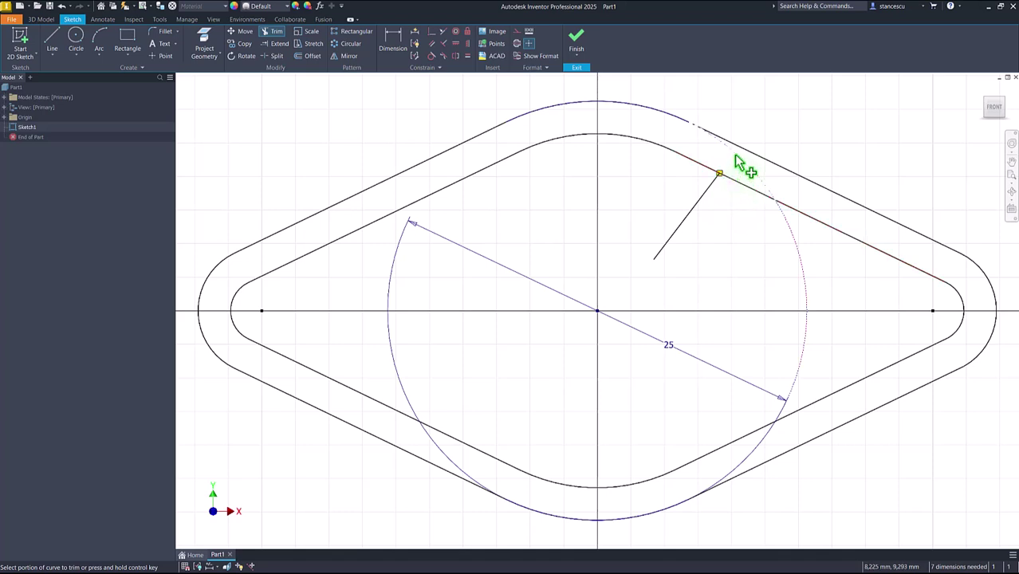
pyautogui.click(278, 46)
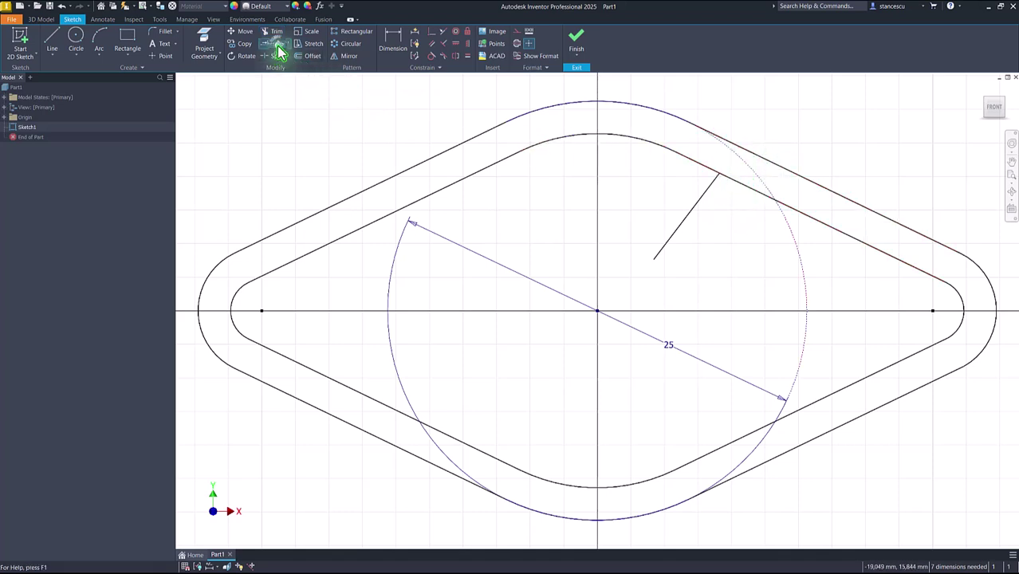
pyautogui.click(714, 187)
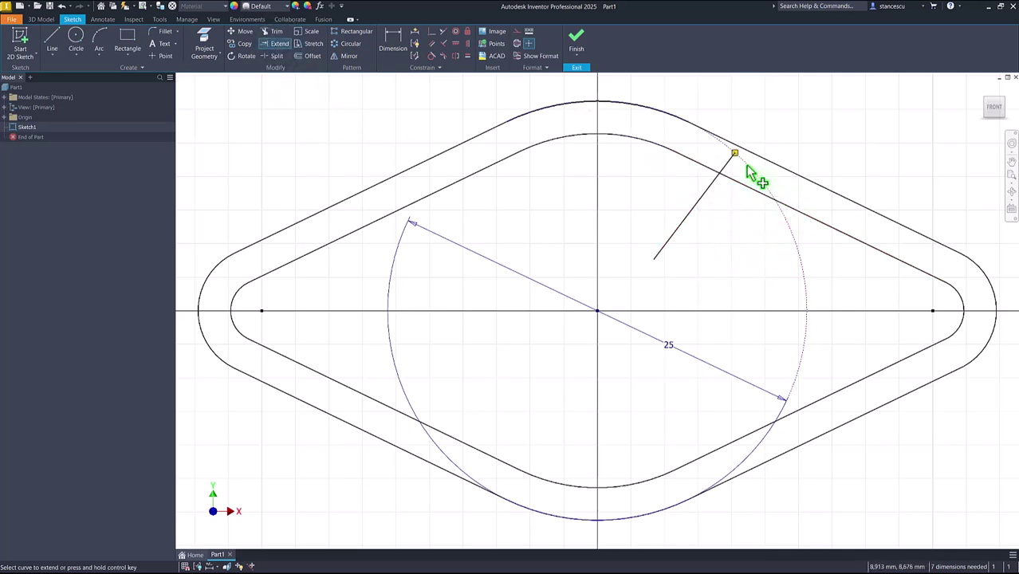
pyautogui.click(715, 194)
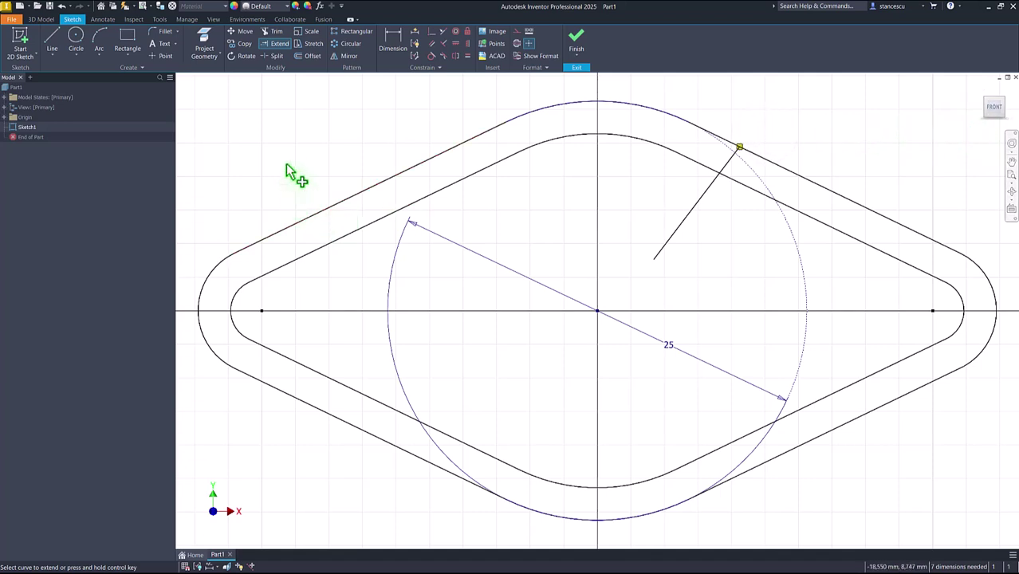
# Step: Undo the trial trim and extensions of the short sloped line
pyautogui.press('ctrl')
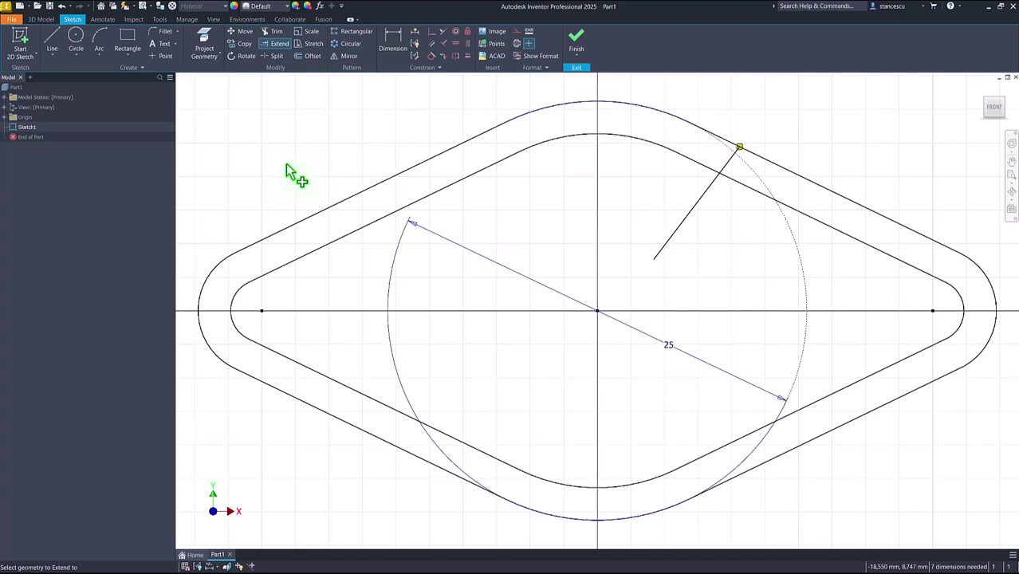
pyautogui.hotkey('ctrl', 'z')
pyautogui.hotkey('ctrl', 'y')
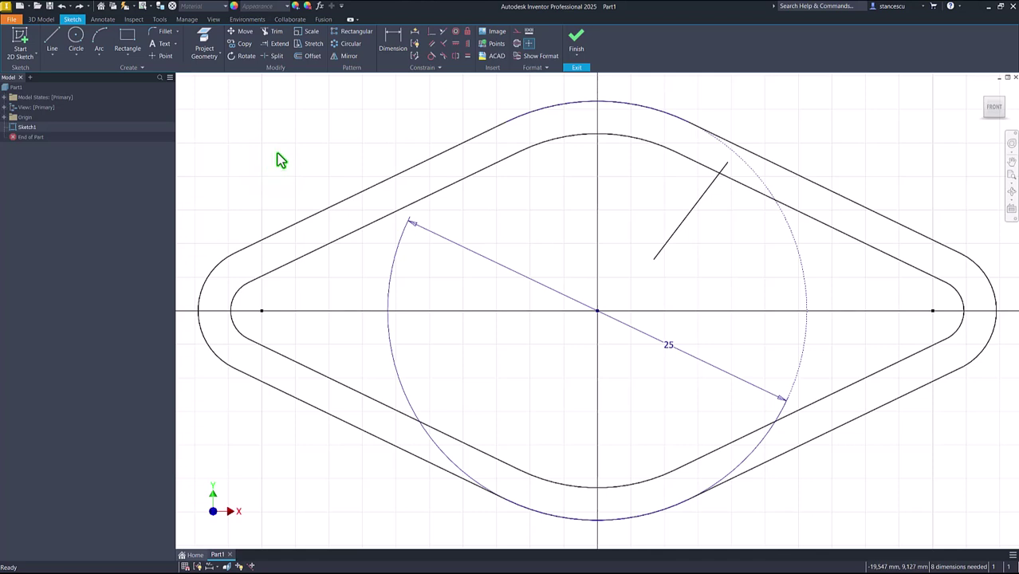
# Step: Trim the short line's overhang at the inner outline and, from within the Trim command, extend it to the construction arc
pyautogui.click(275, 33)
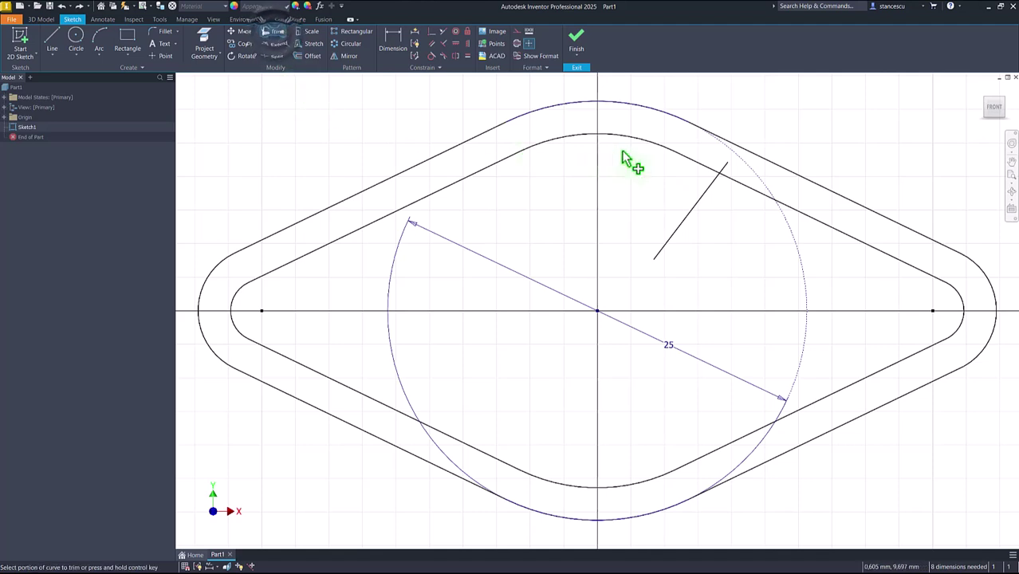
pyautogui.click(724, 169)
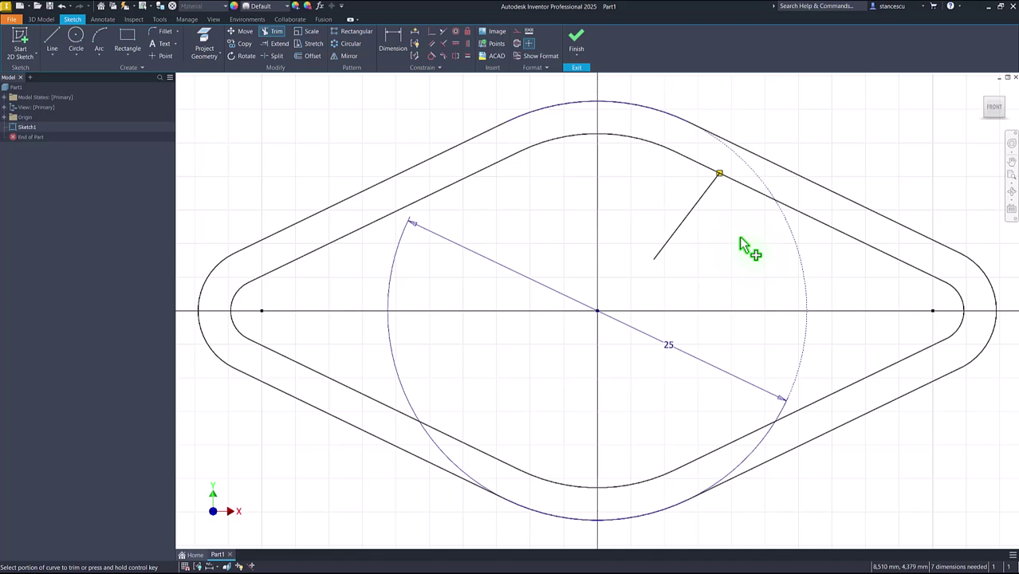
pyautogui.press('shift')
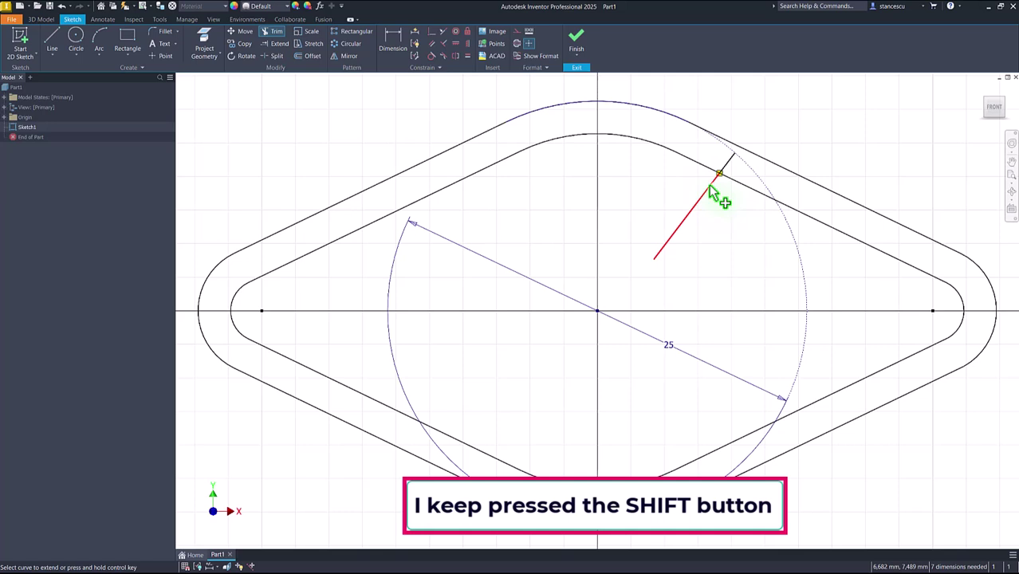
pyautogui.keyDown('shift'); pyautogui.click(710, 187); pyautogui.keyUp('shift')
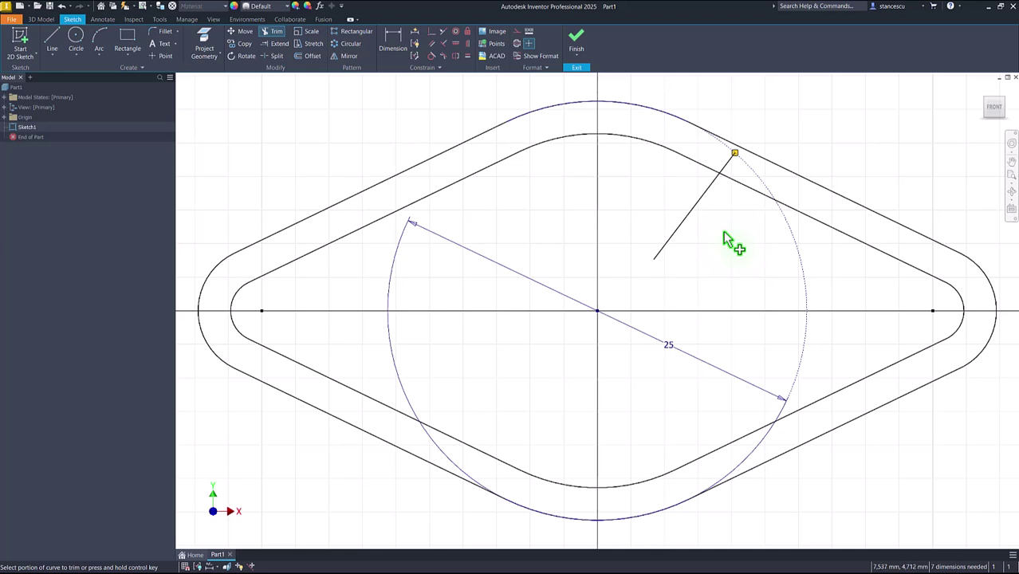
# Step: Trim the short line back to the inner outline again and, within Trim, extend it to the outer upper-right edge
pyautogui.press('ctrl')
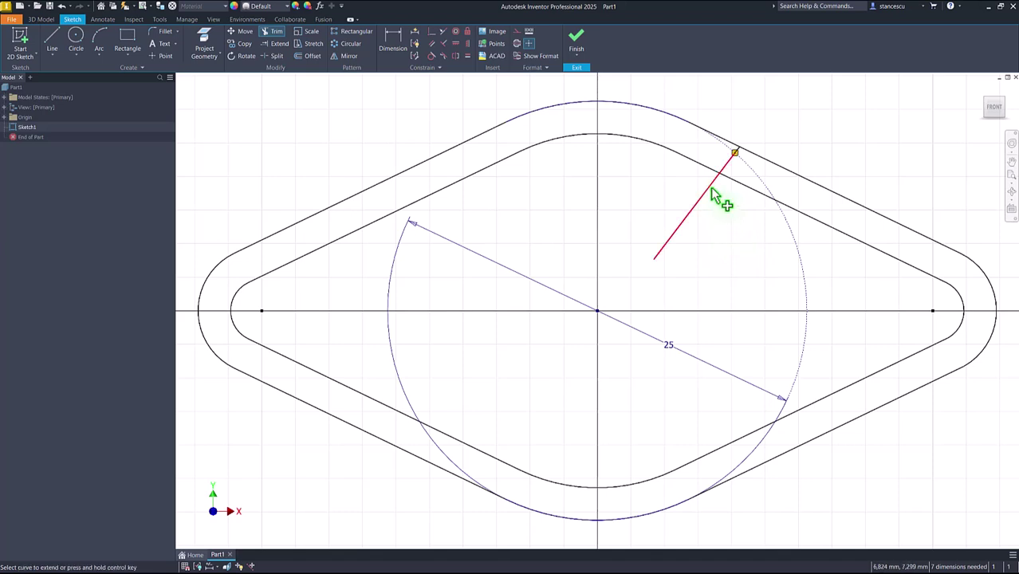
pyautogui.keyDown('ctrl'); pyautogui.click(712, 191); pyautogui.keyUp('ctrl')
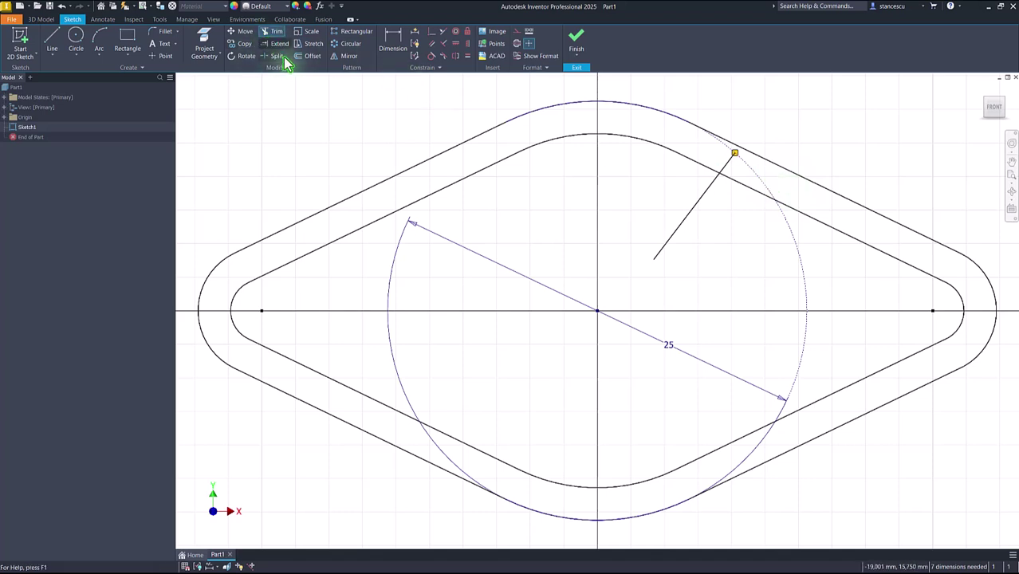
pyautogui.click(730, 168)
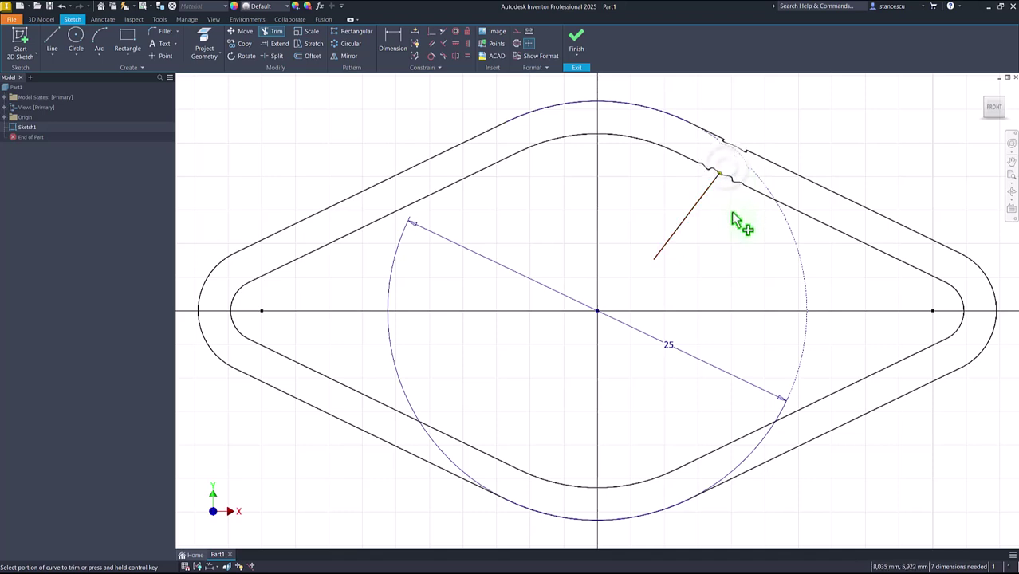
pyautogui.press('shift')
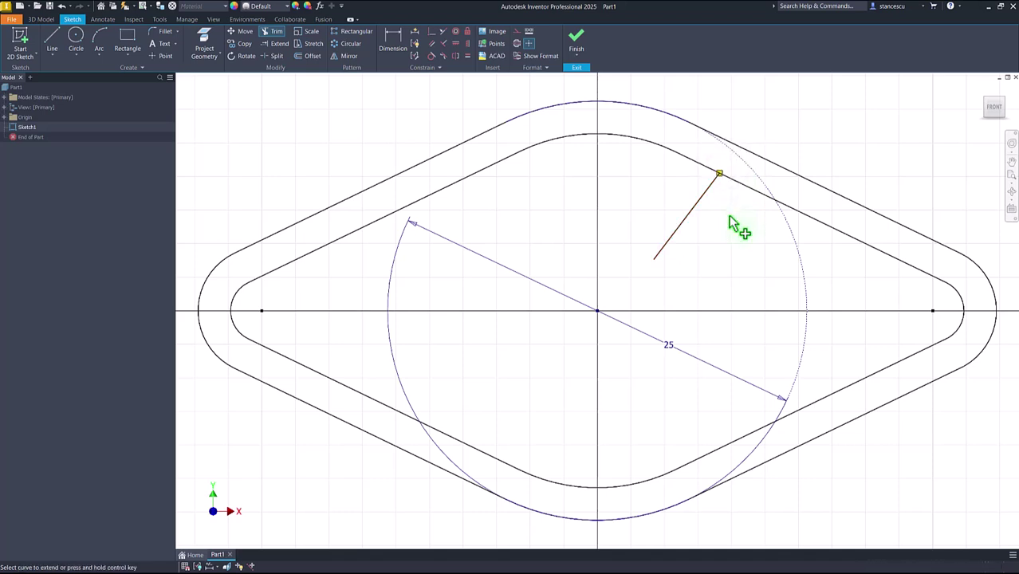
pyautogui.keyDown('shift'); pyautogui.click(707, 197); pyautogui.keyUp('shift')
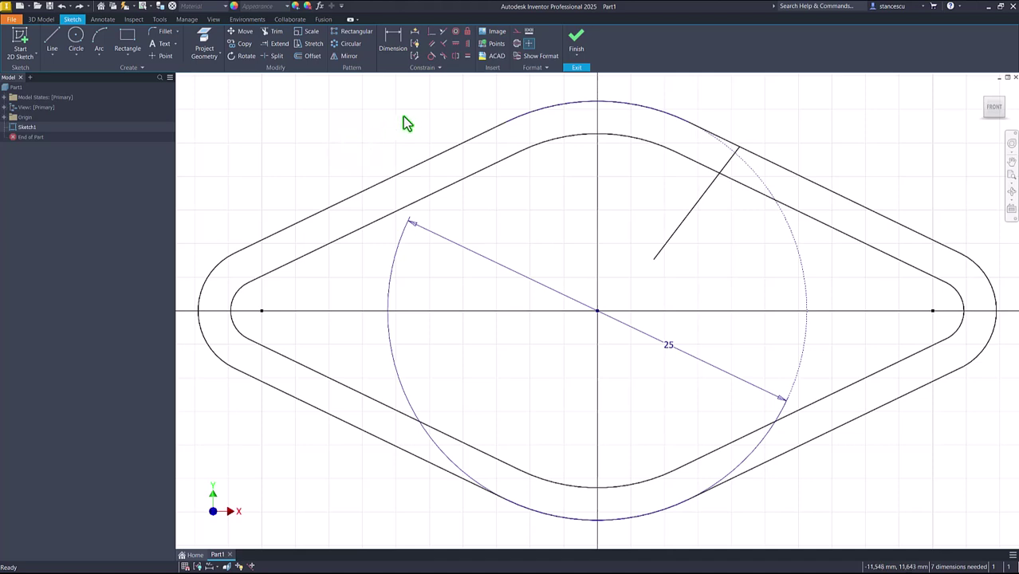
# Step: Trim the left-side sloped segments of the inner and outer outlines with one freehand trimming path across them
pyautogui.click(275, 35)
pyautogui.click(364, 154)
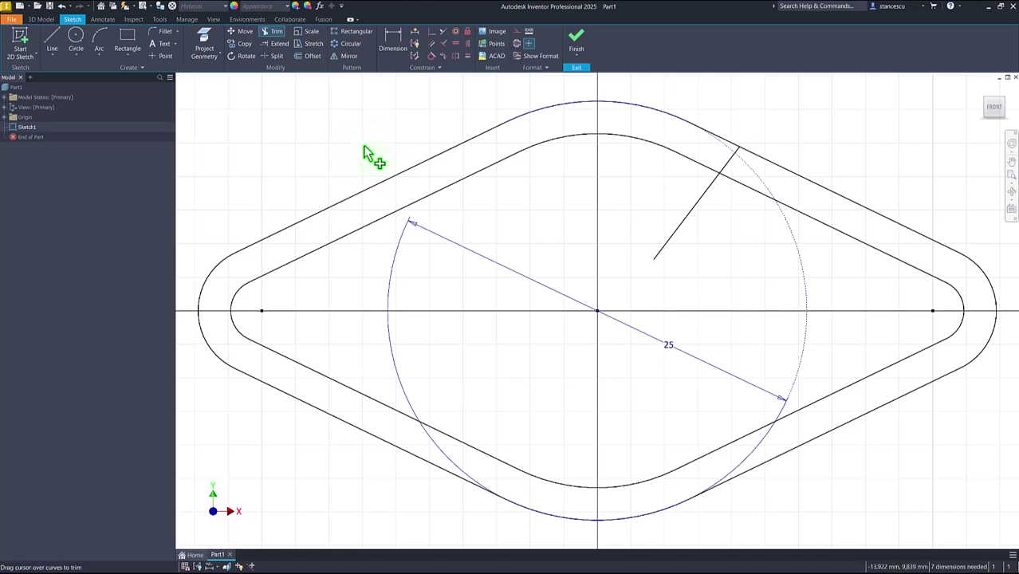
pyautogui.moveTo(363, 150)
pyautogui.mouseDown()
pyautogui.moveTo(312, 328)
pyautogui.moveTo(237, 398)
pyautogui.mouseUp()
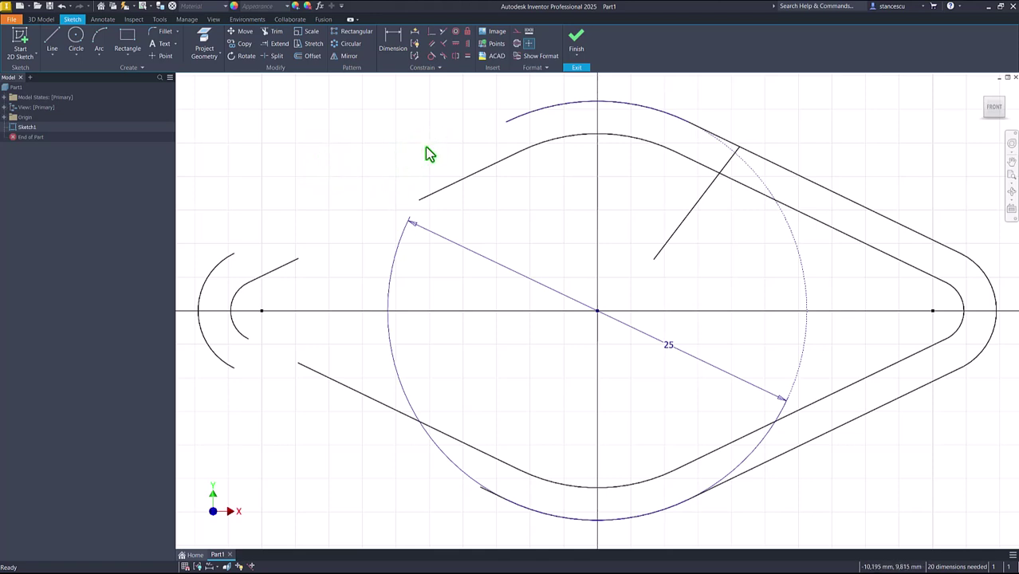
# Step: Convert the inner outline's remaining upper-left sloped segment, next to the top arc, to construction geometry
pyautogui.click(479, 173)
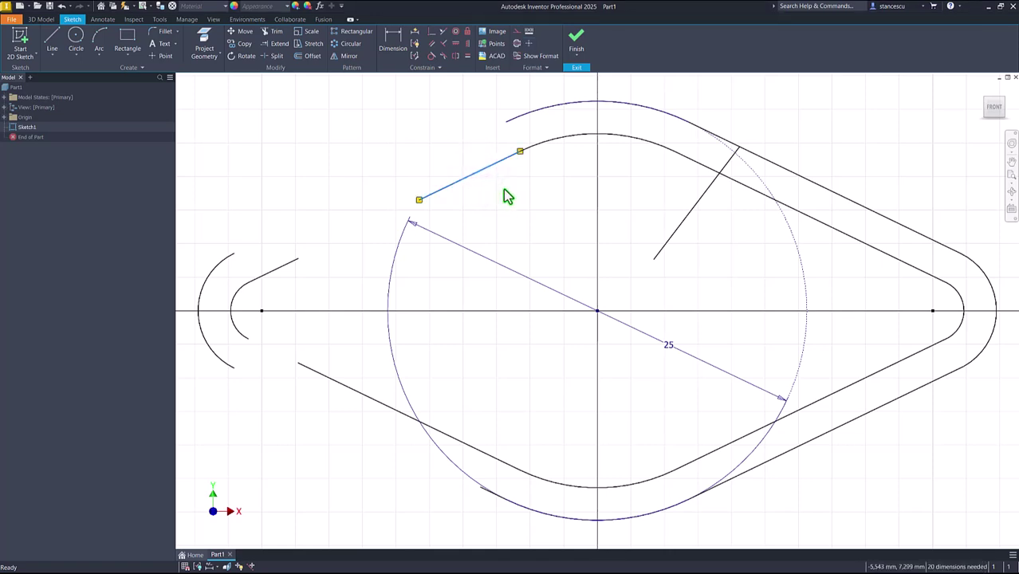
pyautogui.click(519, 36)
pyautogui.click(562, 239)
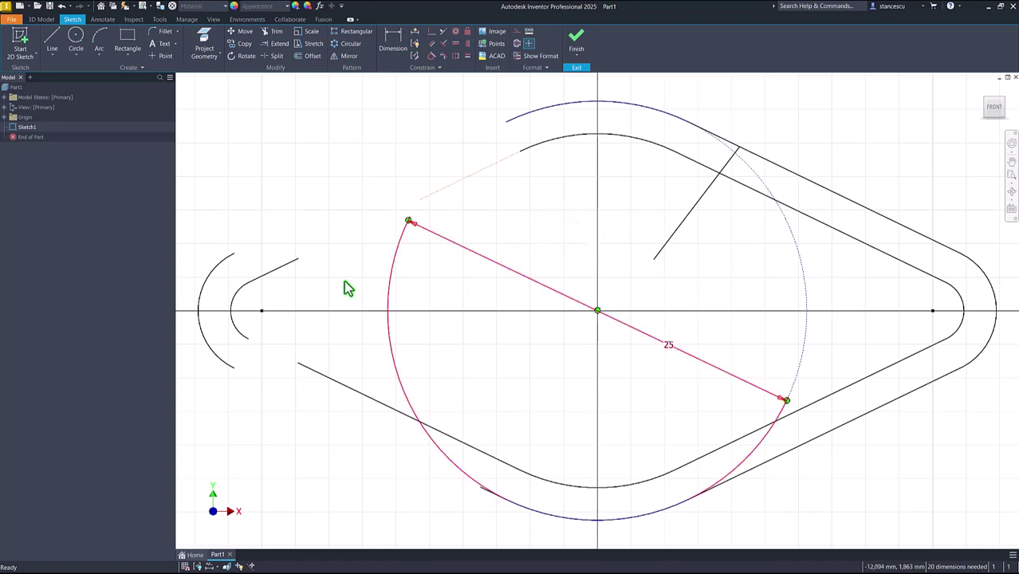
# Step: Convert the inner outline's short segment beside the left arc, its upper-right sloped segment and its left arc to construction geometry
pyautogui.click(281, 275)
pyautogui.rightClick(314, 190)
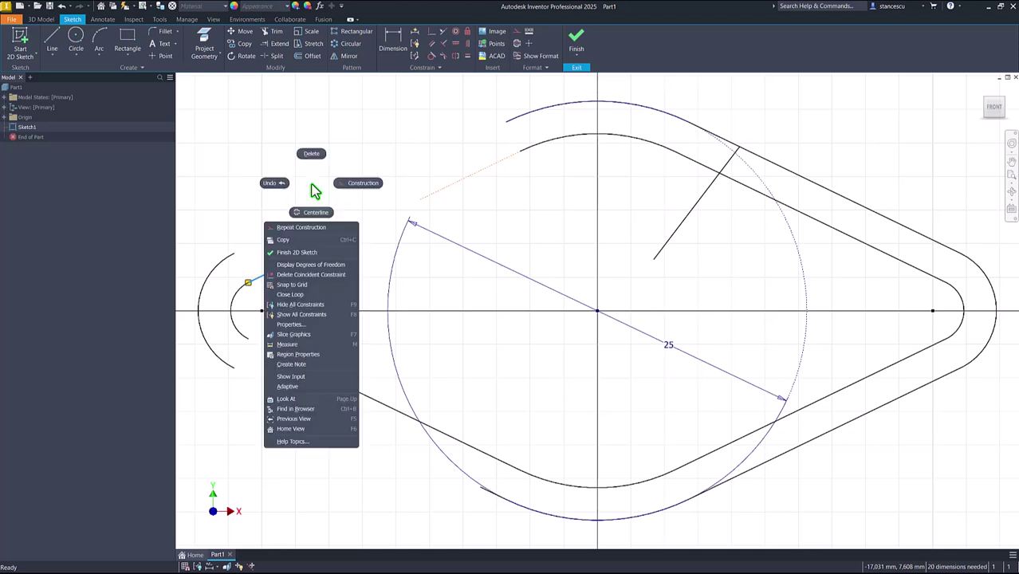
pyautogui.click(369, 185)
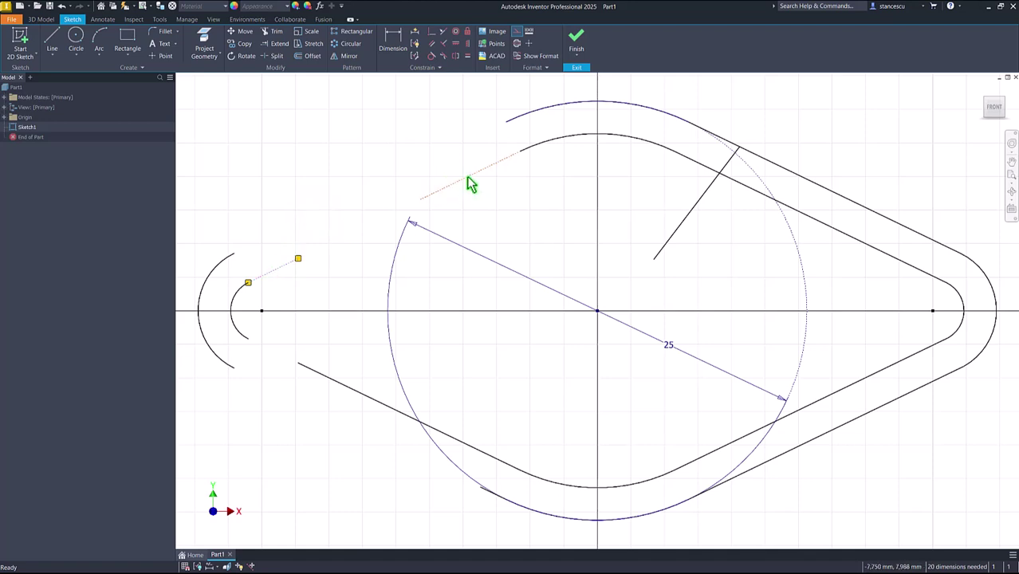
pyautogui.click(423, 154)
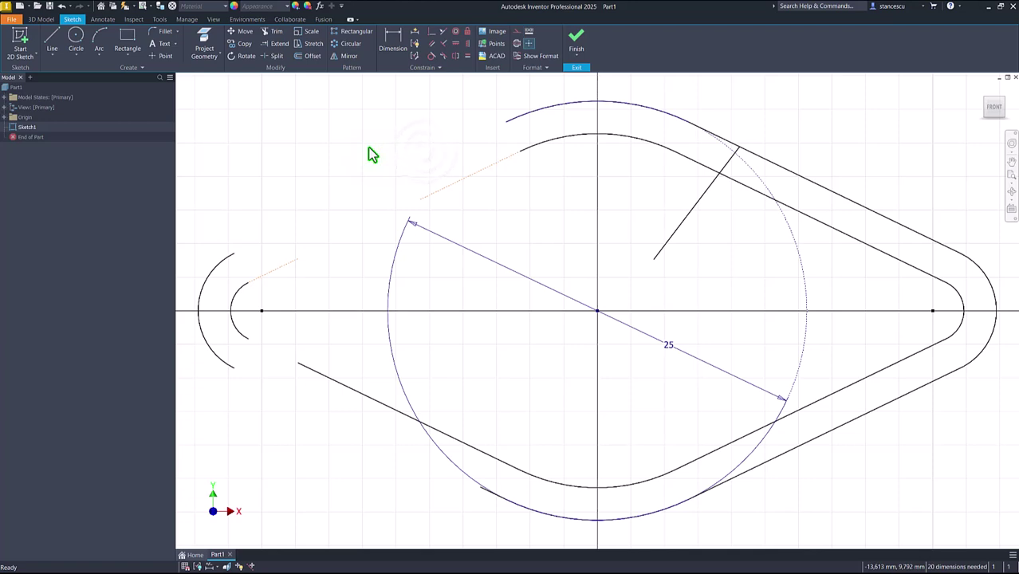
pyautogui.click(826, 229)
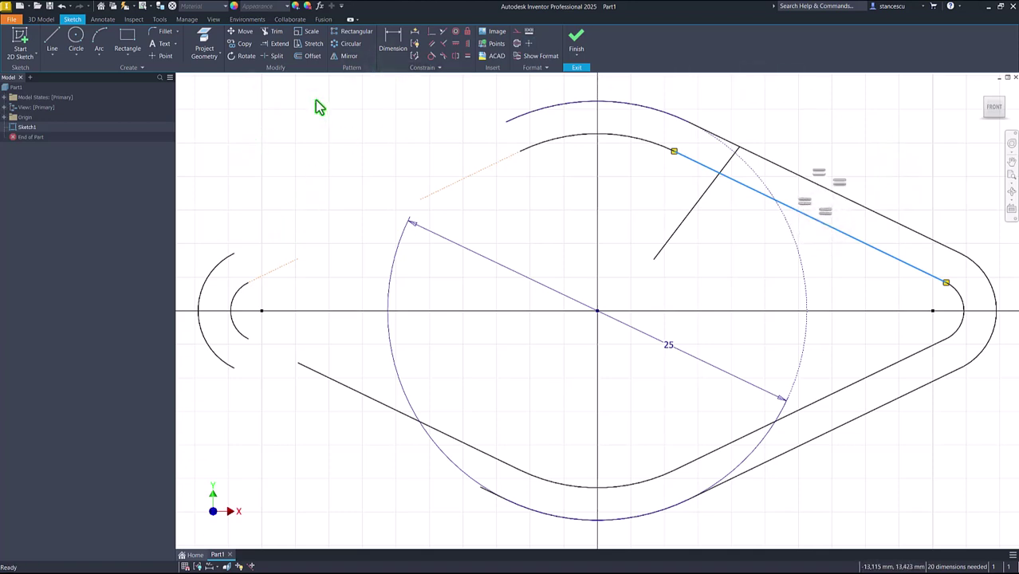
pyautogui.rightClick(293, 139)
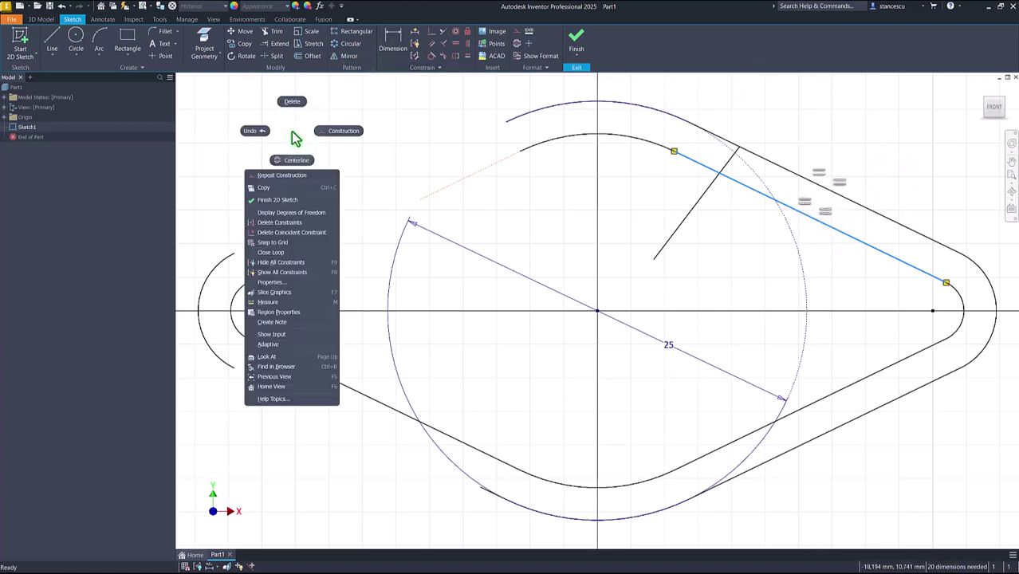
pyautogui.click(335, 135)
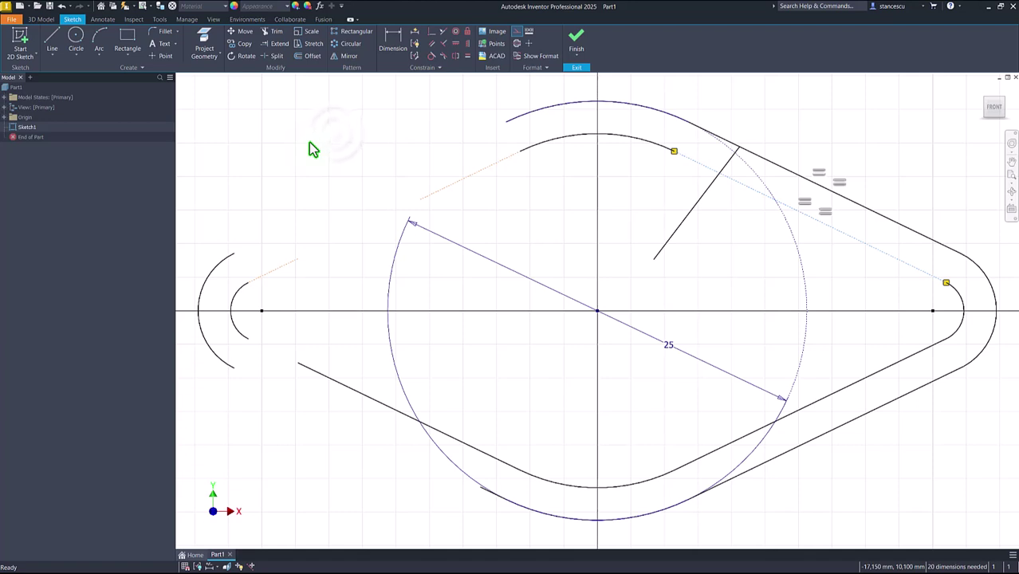
pyautogui.click(239, 332)
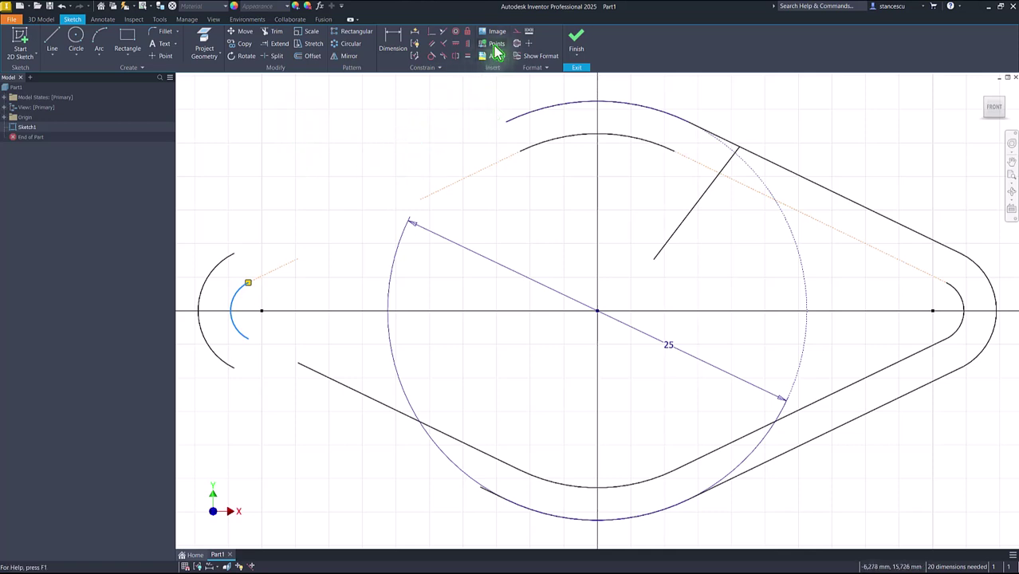
pyautogui.click(517, 32)
pyautogui.click(341, 166)
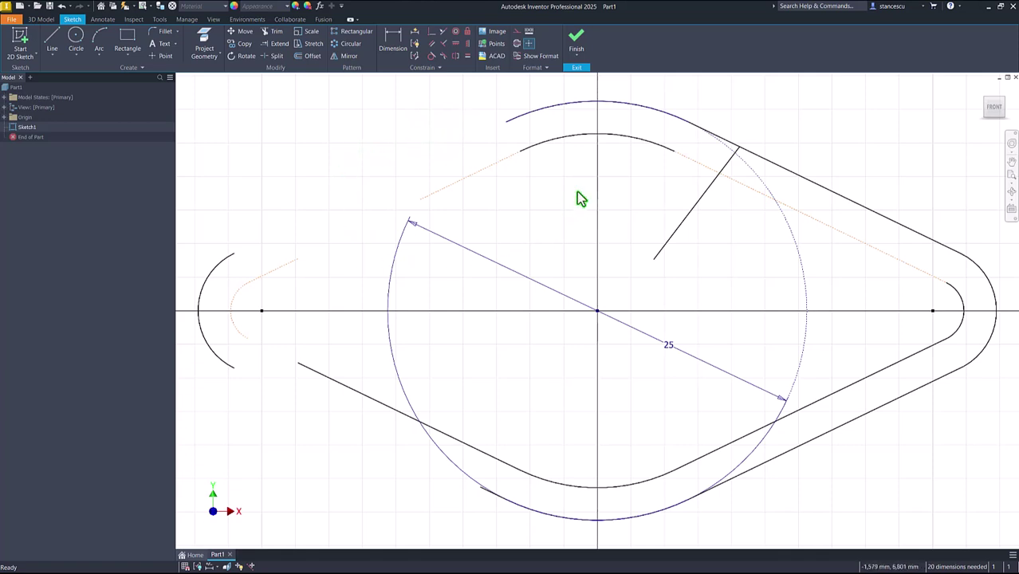
# Step: Convert the inner outline's lower-left sloped line and the short diagonal line near the upper-right edge to centerlines
pyautogui.click(448, 441)
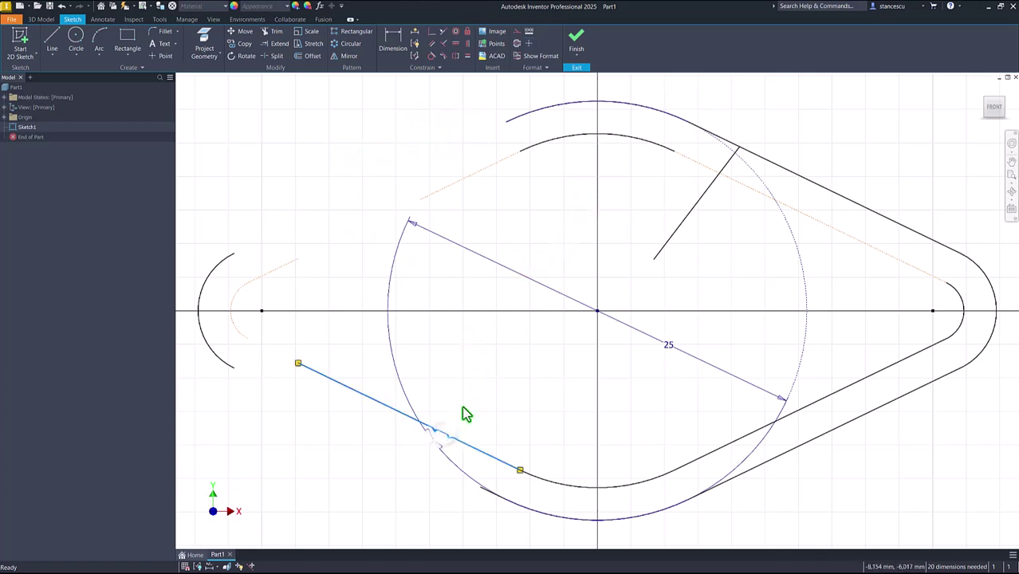
pyautogui.click(517, 44)
pyautogui.click(501, 331)
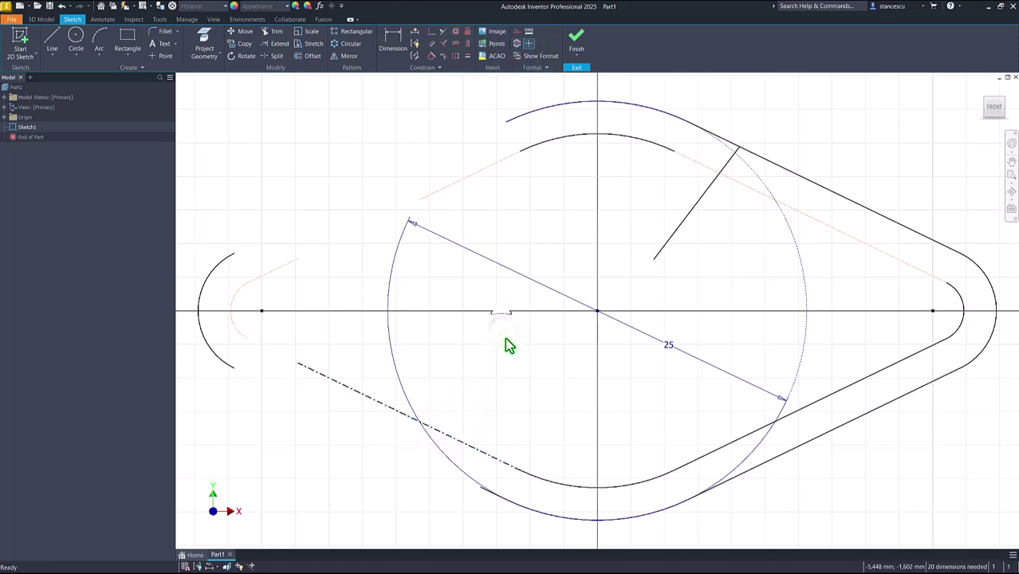
pyautogui.click(691, 216)
pyautogui.rightClick(346, 150)
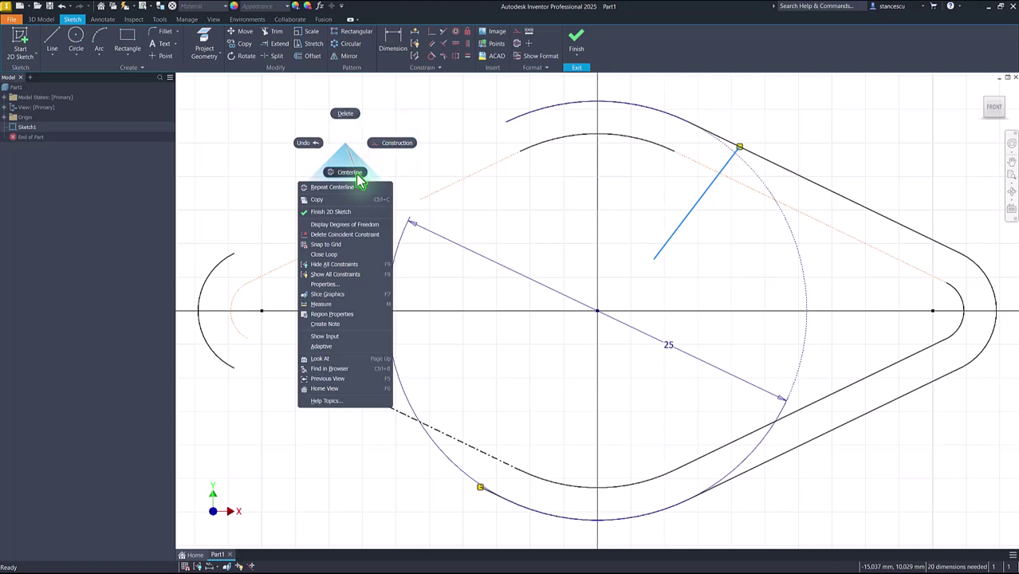
pyautogui.click(355, 175)
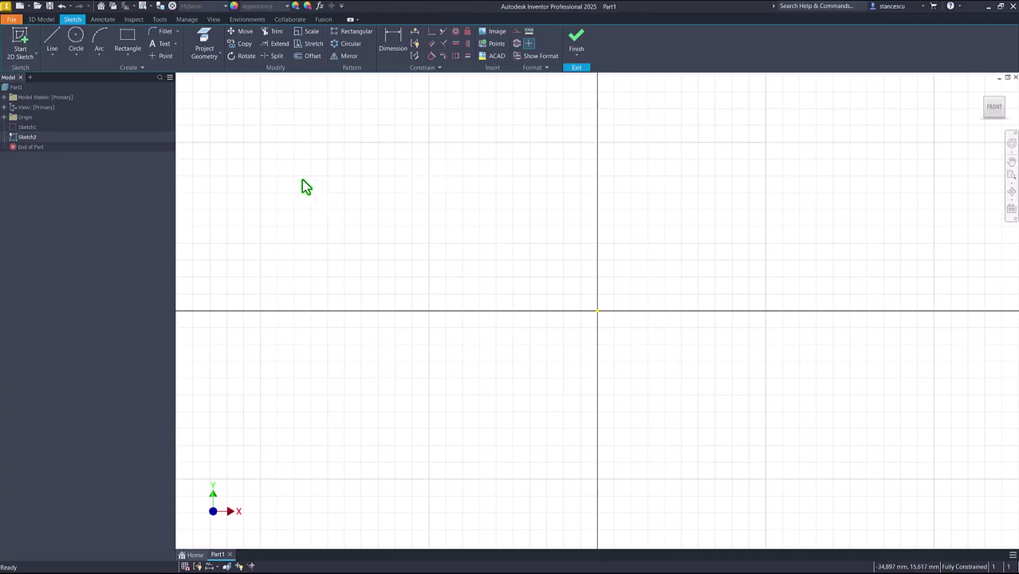
# Step: Draw a vertical centerline about 21 mm long upward from the sketch origin
pyautogui.click(52, 38)
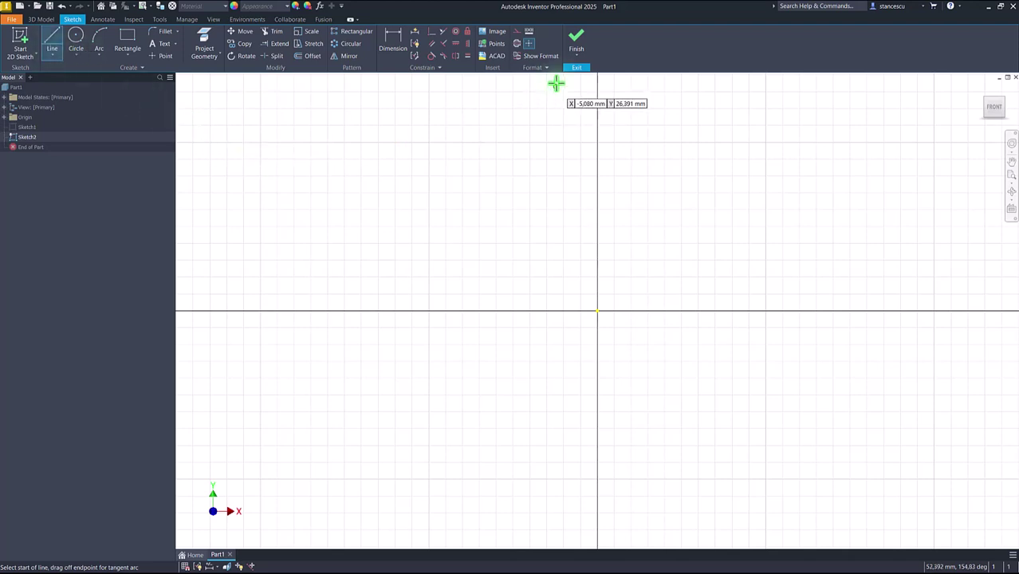
pyautogui.click(517, 45)
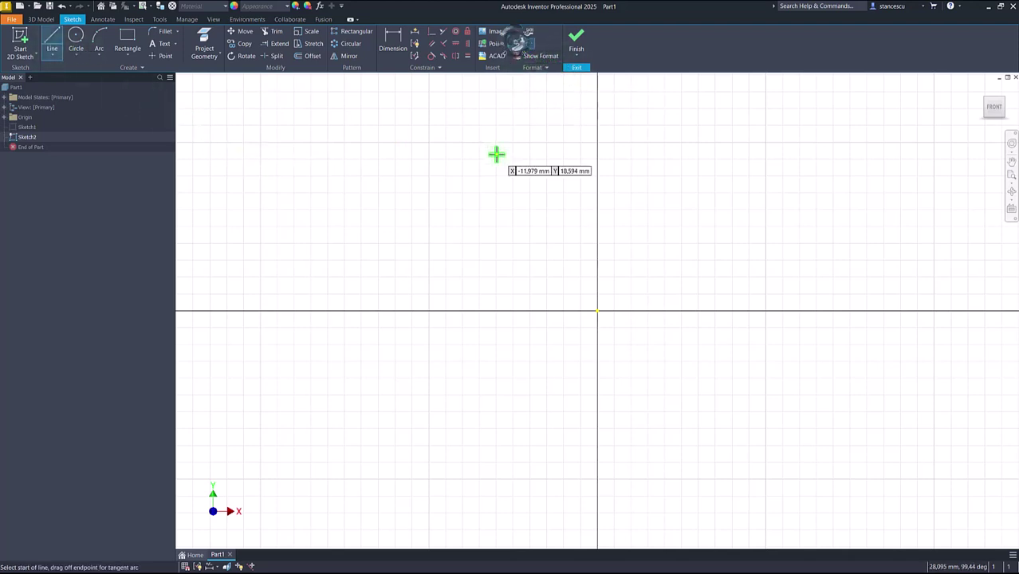
pyautogui.click(596, 312)
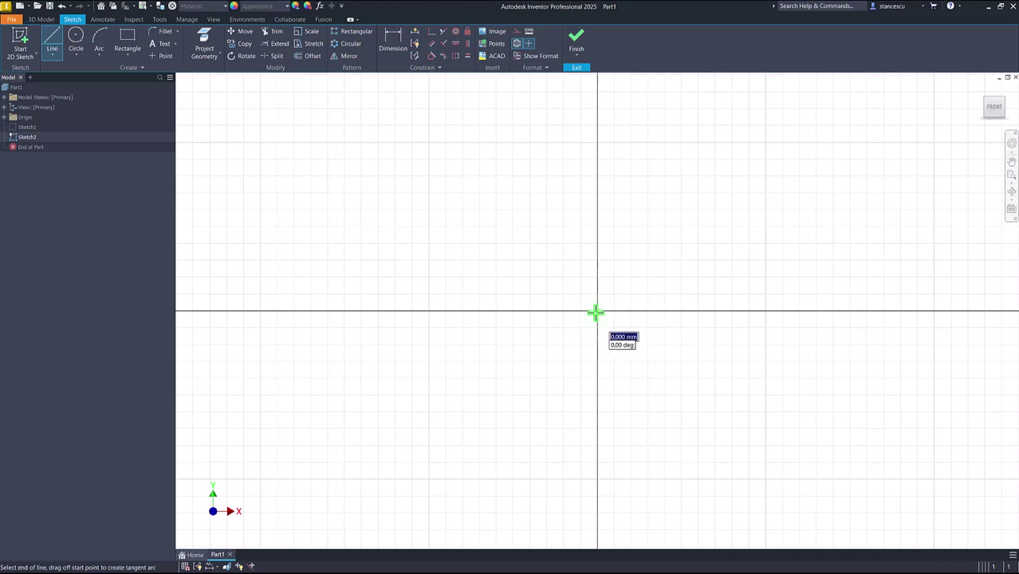
pyautogui.click(598, 133)
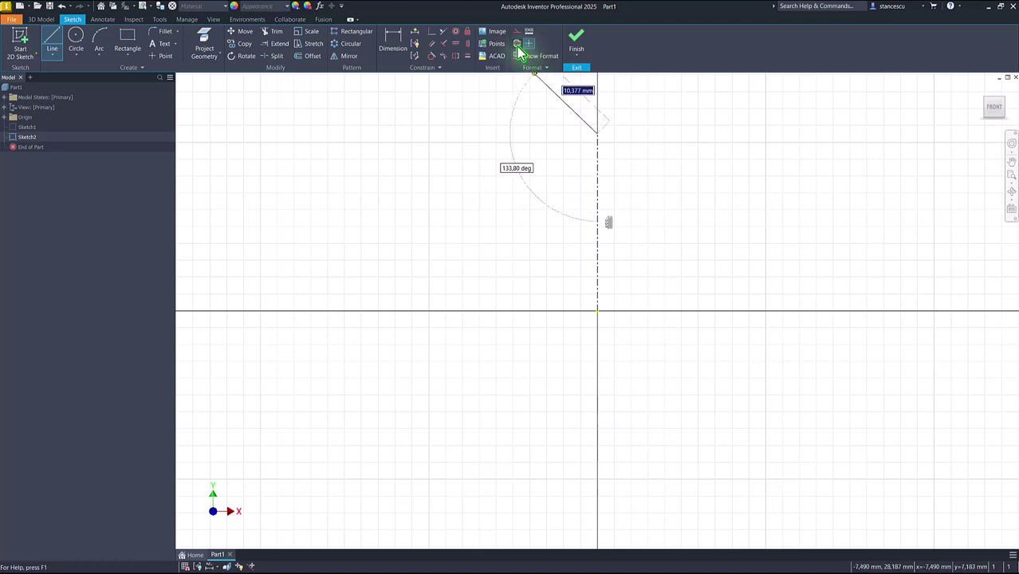
# Step: Draw a stepped solid-line profile from the centerline's top: about 9.9 mm right, 7.8 mm down, 3.5 mm right, 13.2 mm down, back to the origin
pyautogui.click(680, 134)
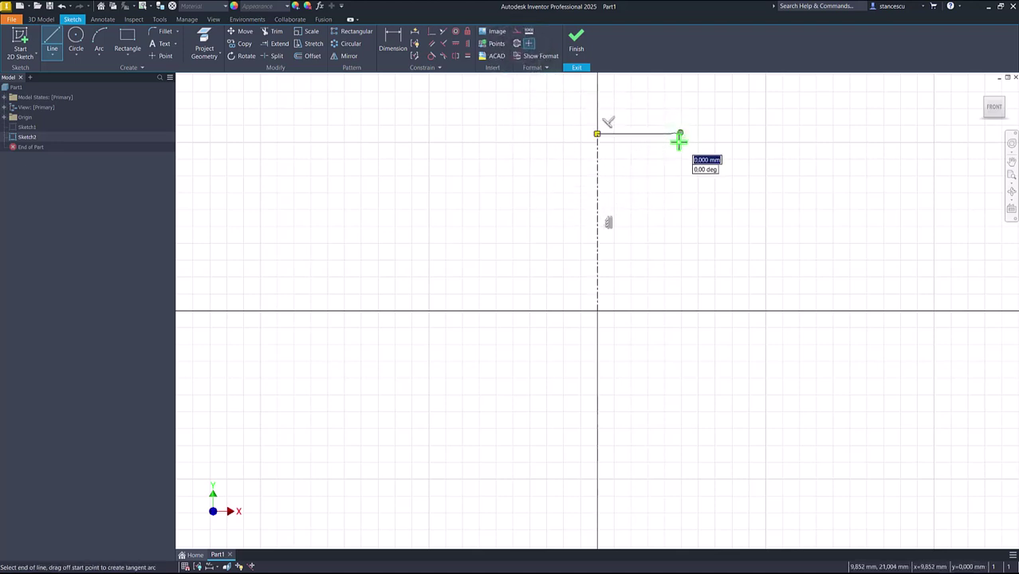
pyautogui.click(679, 199)
pyautogui.click(710, 199)
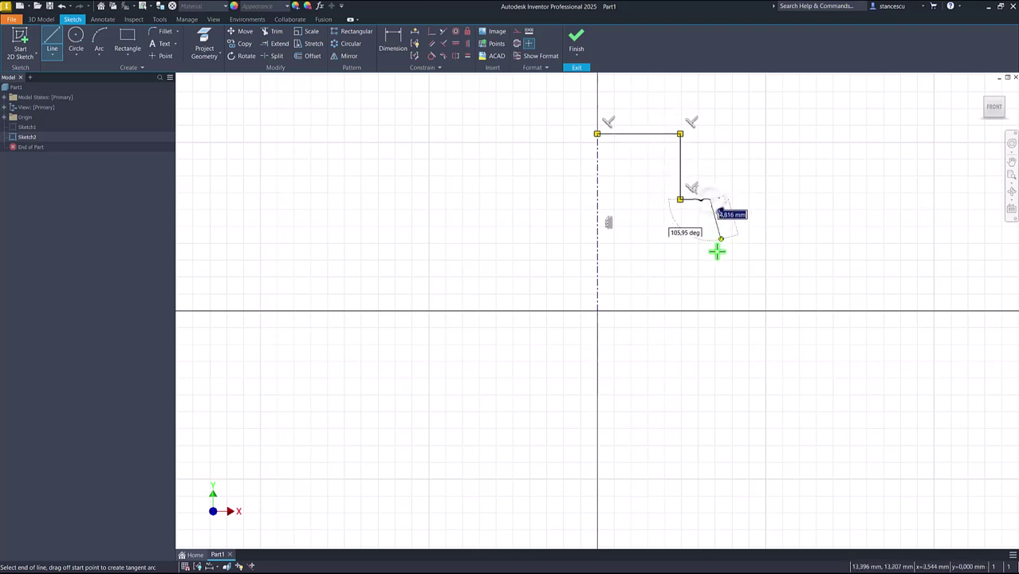
pyautogui.click(710, 311)
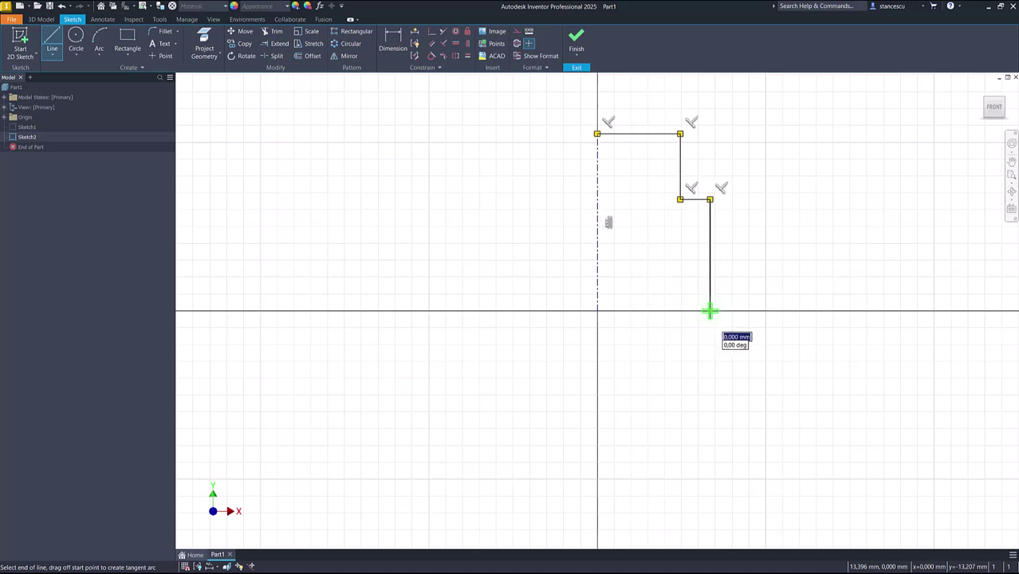
pyautogui.click(598, 311)
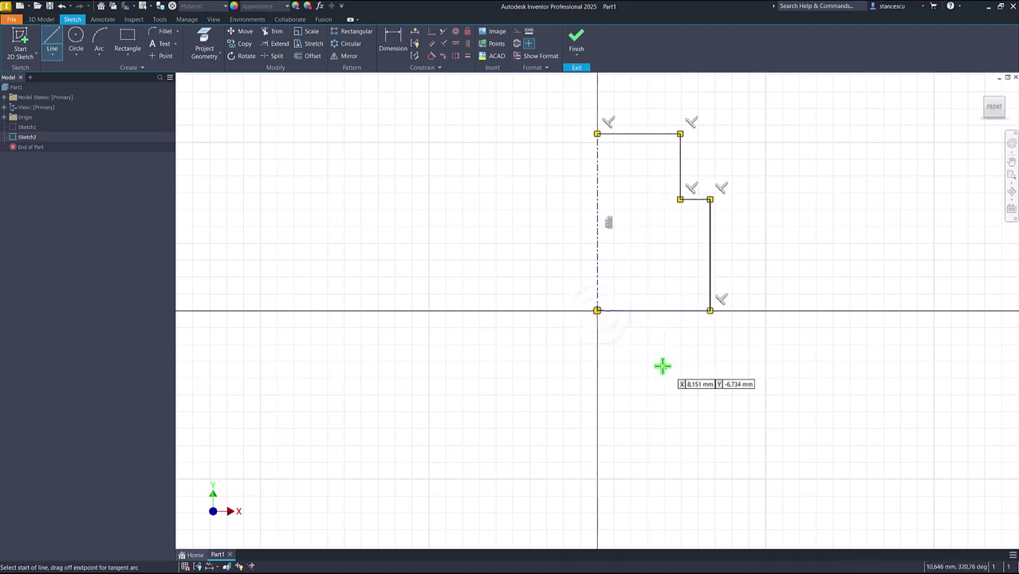
pyautogui.press('Escape')
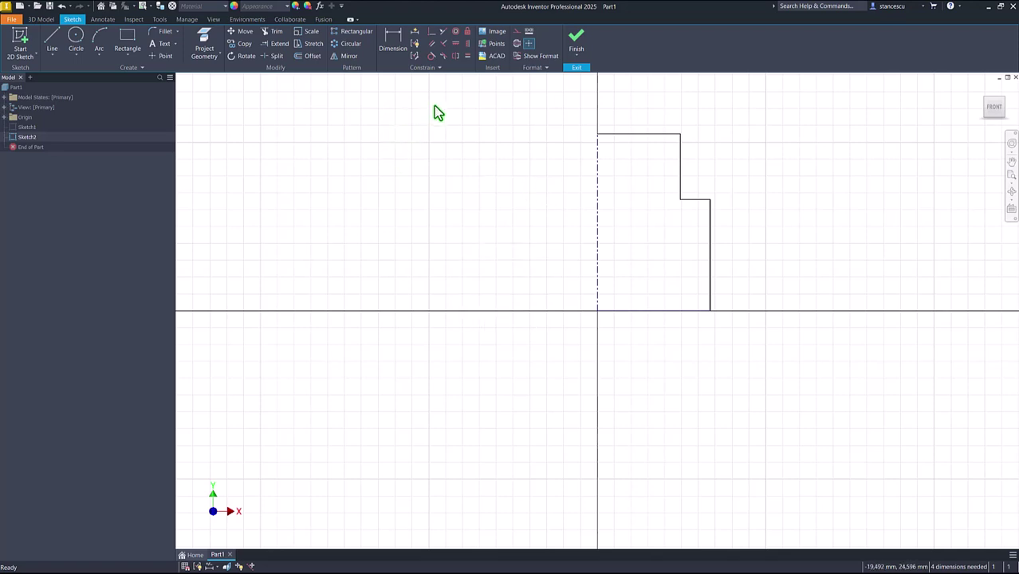
# Step: Draw a freehand chain of connected construction lines in the empty area left of the stepped profile
pyautogui.click(52, 44)
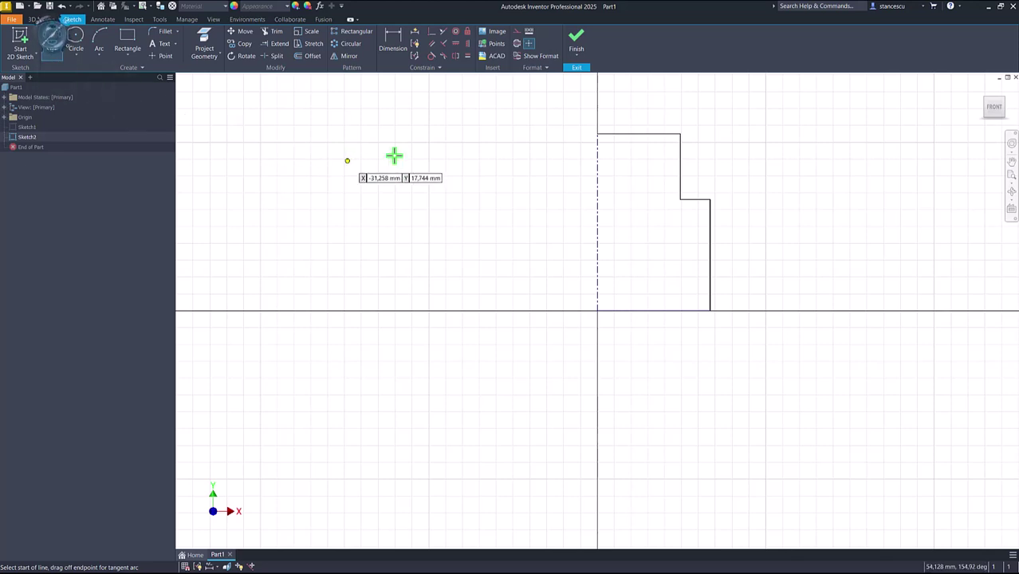
pyautogui.click(517, 33)
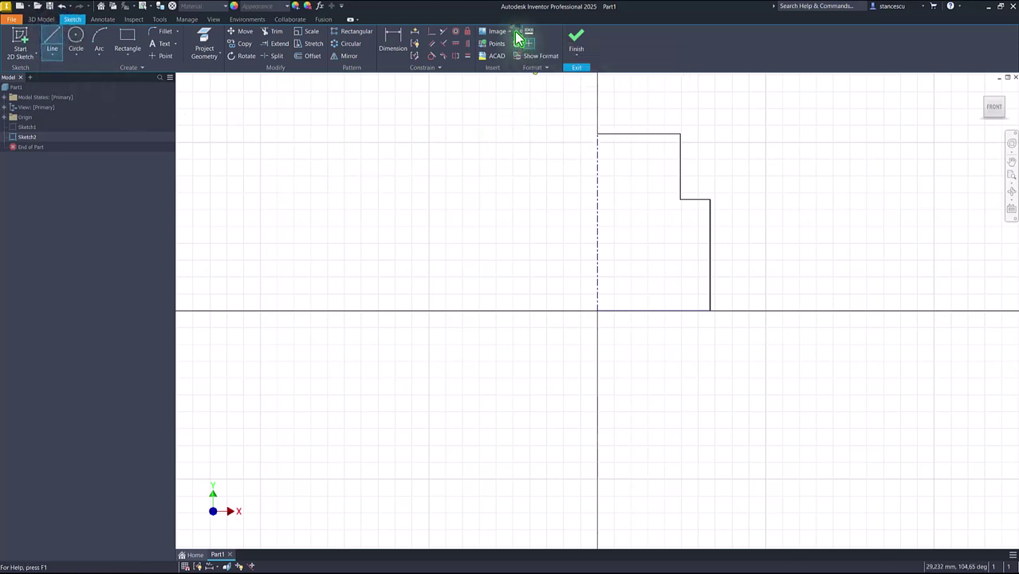
pyautogui.click(358, 216)
pyautogui.click(473, 105)
pyautogui.click(490, 210)
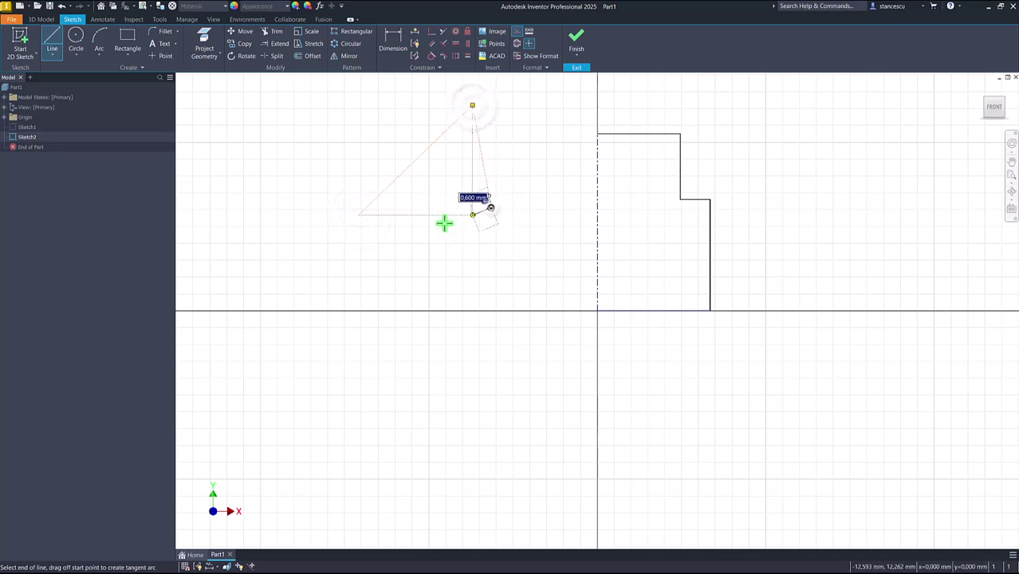
pyautogui.click(430, 230)
pyautogui.click(346, 225)
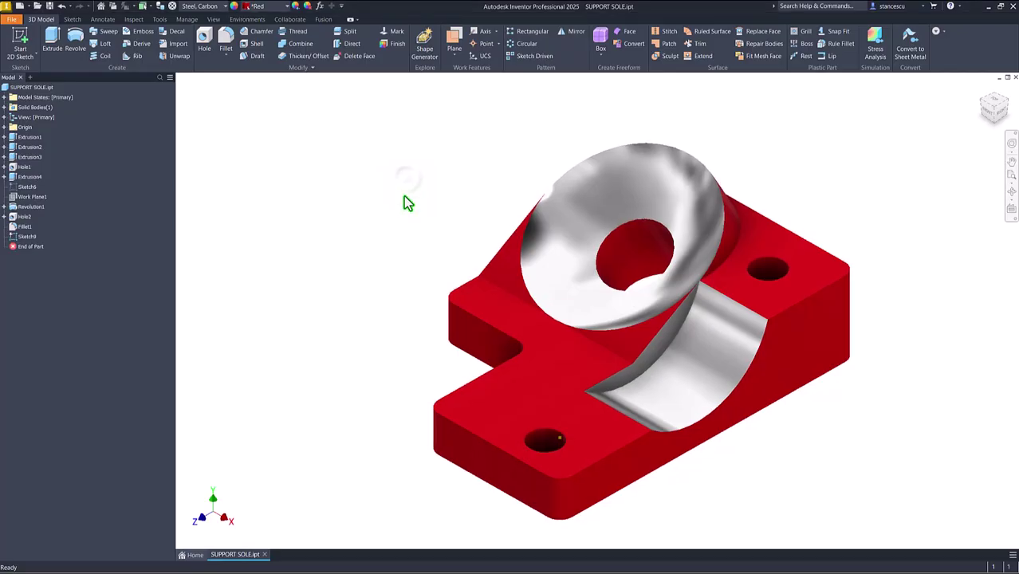
# Step: Turn off "Autoproject edges for sketch creation and edit" in the Sketch settings of Application Options and accept
pyautogui.keyDown('shift'); pyautogui.moveTo(404, 196); pyautogui.dragTo(739, 298, button='middle'); pyautogui.keyUp('shift')
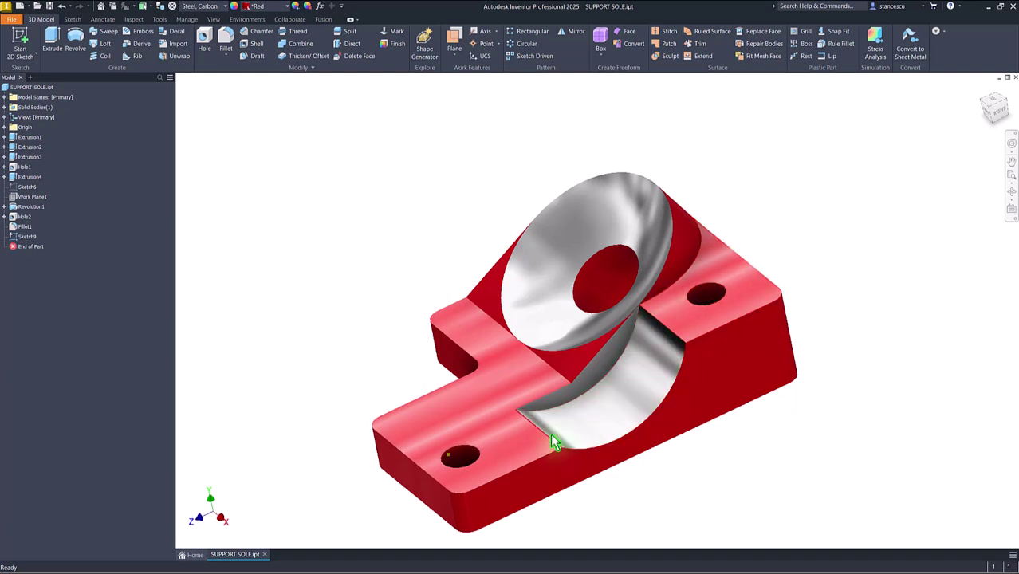
pyautogui.click(843, 212)
pyautogui.press('alt')
pyautogui.press('f')
pyautogui.press('i')
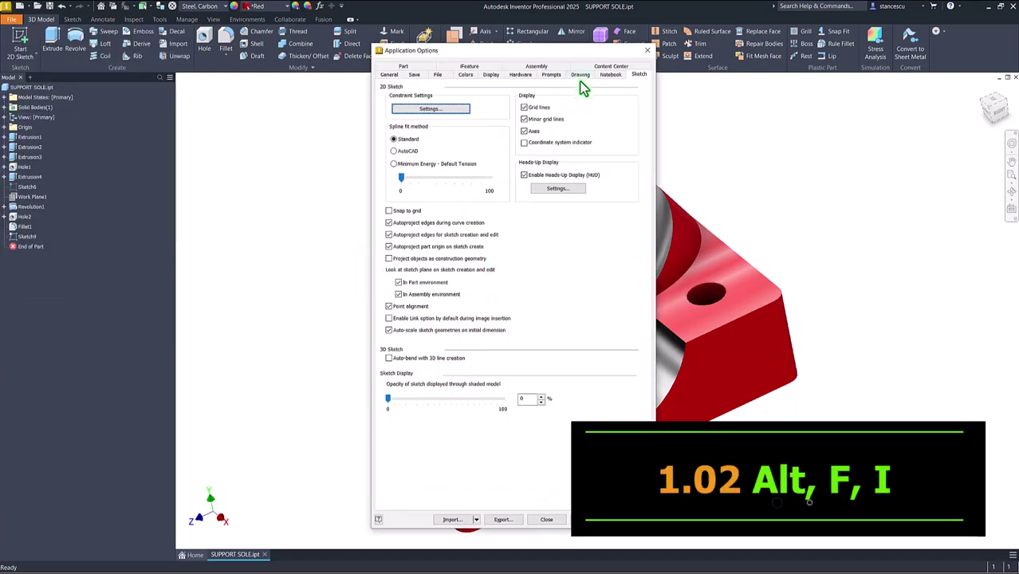
pyautogui.click(389, 235)
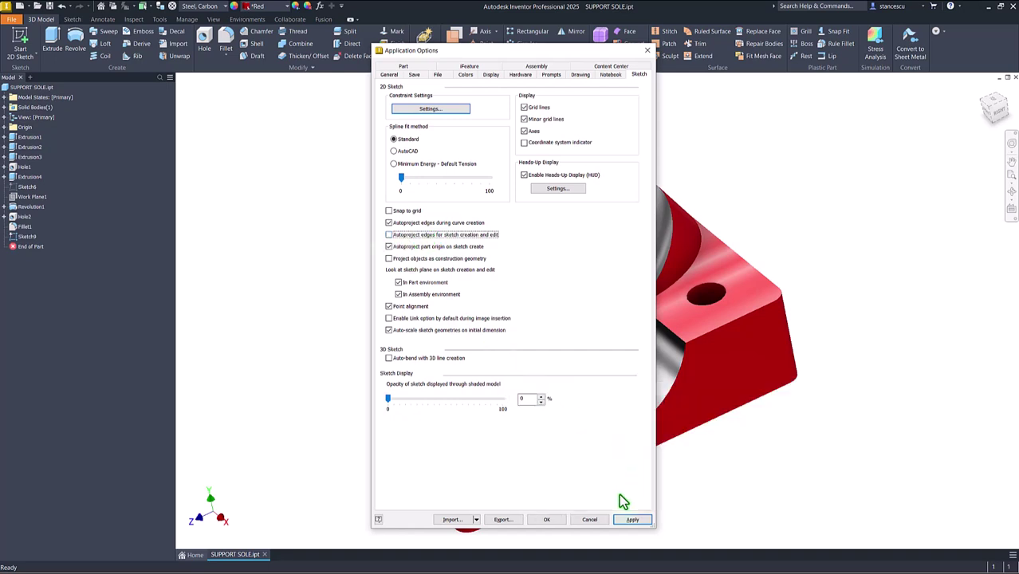
pyautogui.click(543, 520)
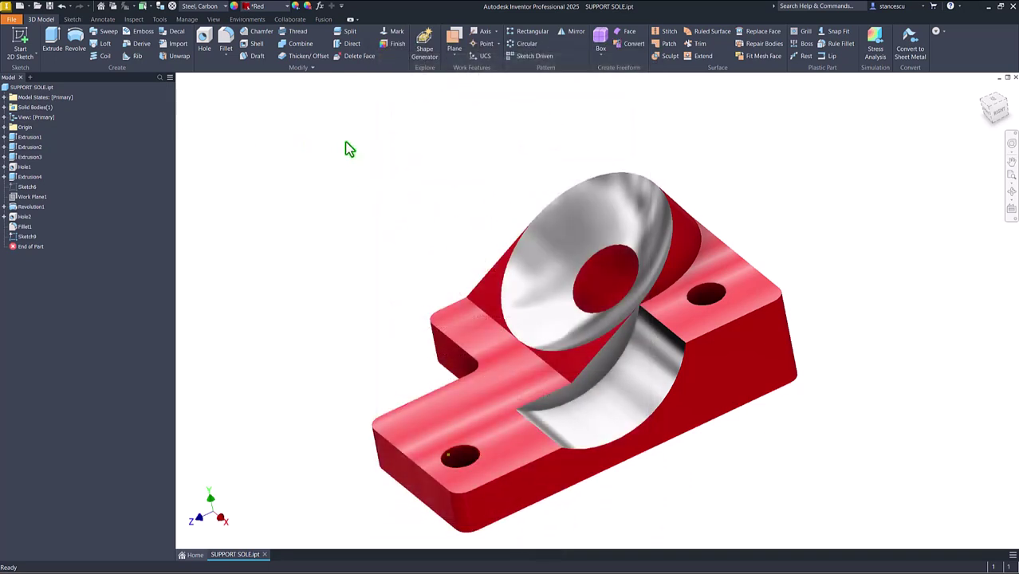
# Step: Create a 2D sketch on the top face around the base's rear hole and fit the whole part in view
pyautogui.click(742, 272)
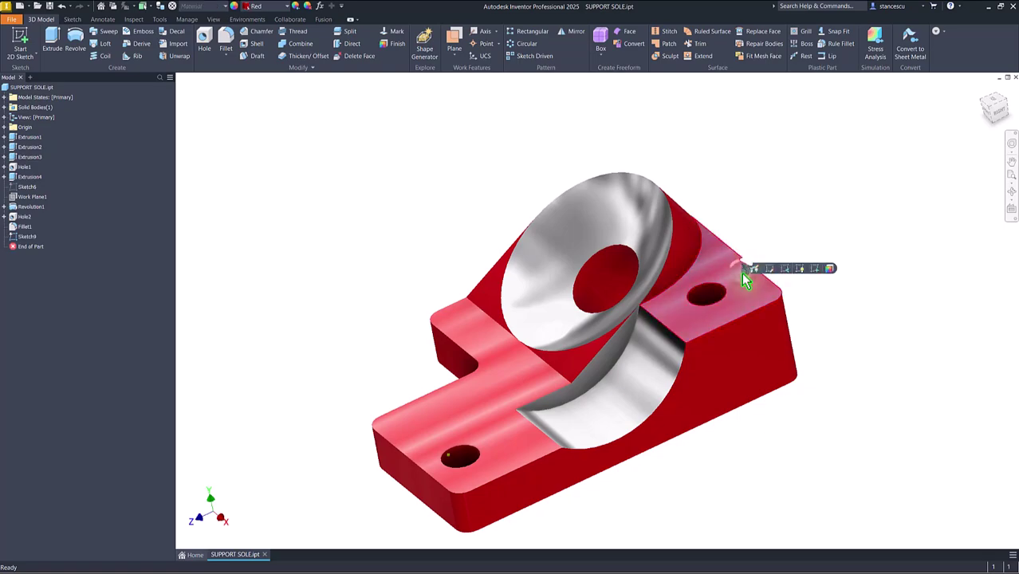
pyautogui.click(815, 270)
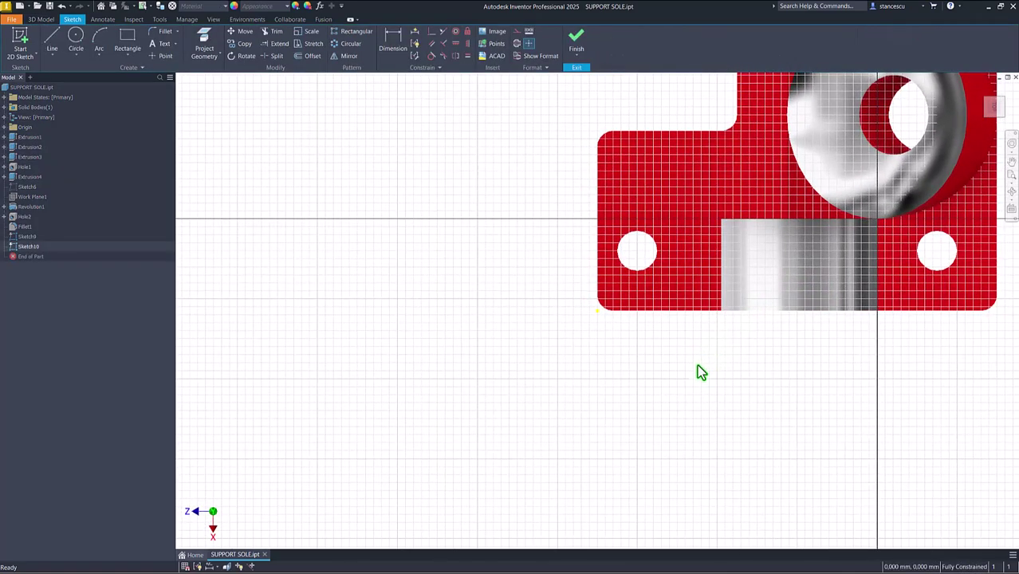
pyautogui.press('Home')
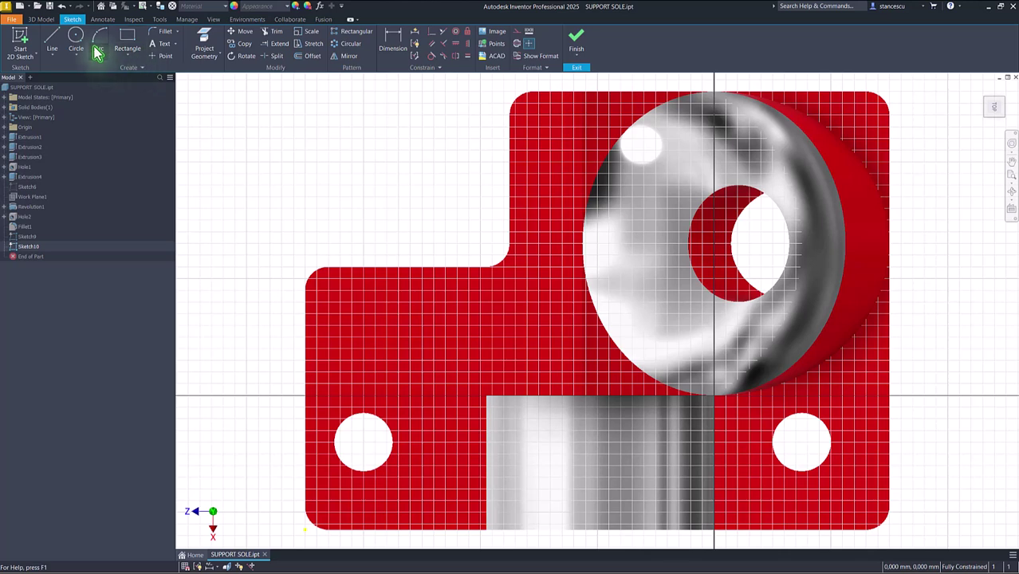
# Step: Project the edges of the curved cutout at the base's front into the sketch as construction geometry
pyautogui.click(517, 36)
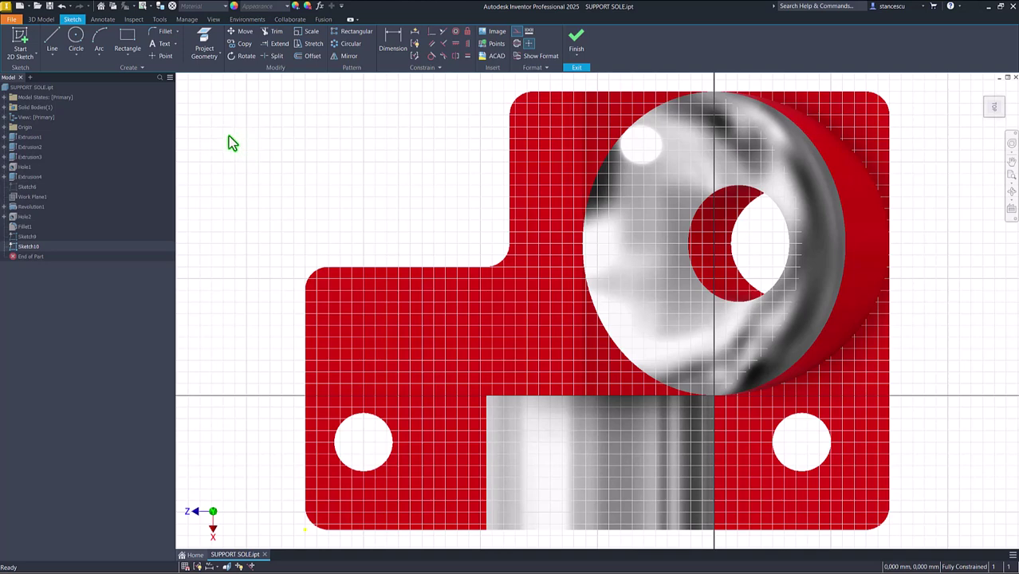
pyautogui.click(205, 41)
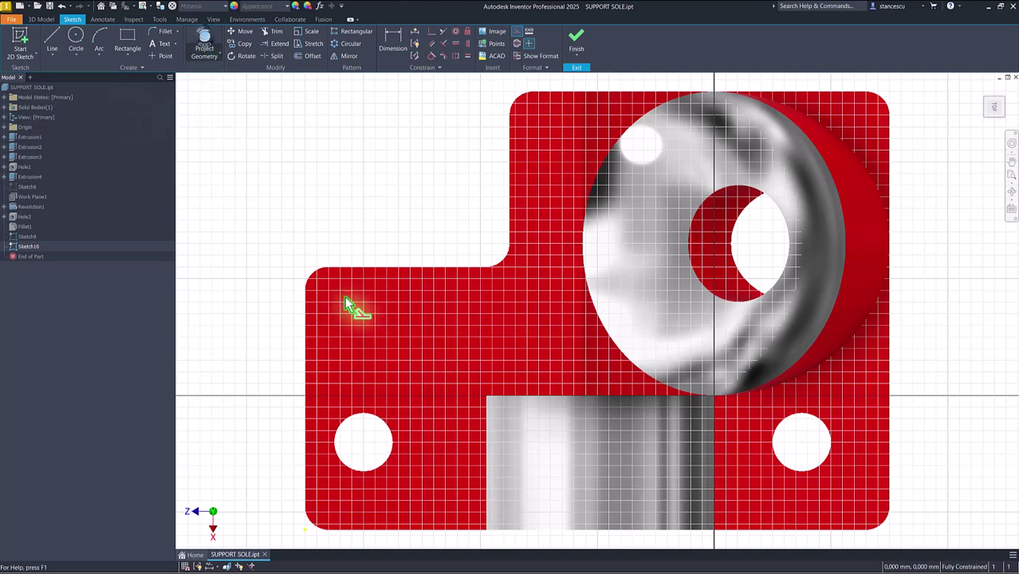
pyautogui.click(715, 462)
pyautogui.click(630, 403)
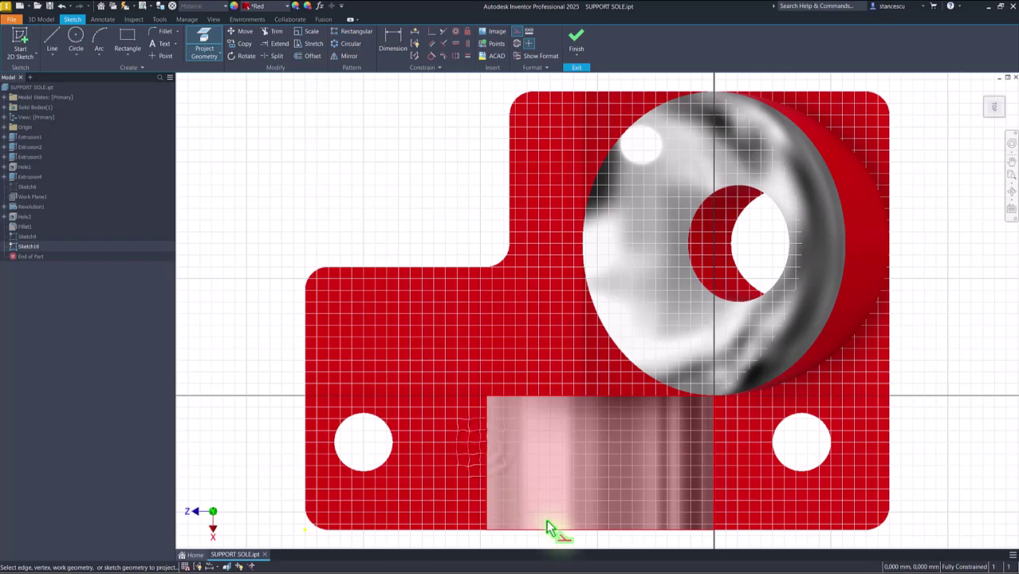
pyautogui.click(561, 531)
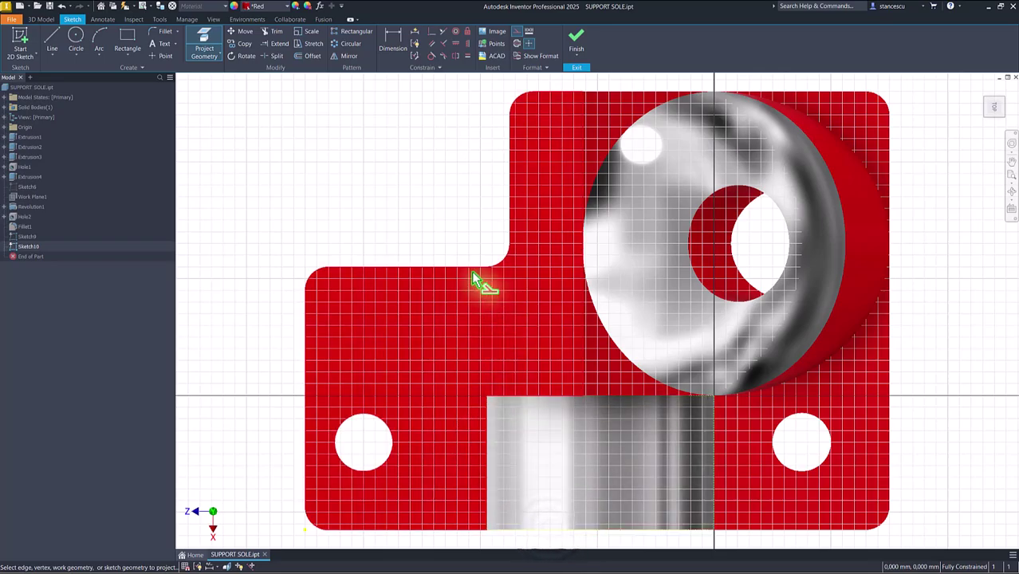
# Step: Draw a construction circle centered behind the projected cutout outline so that it crosses the outline's rear edge
pyautogui.press('F6')
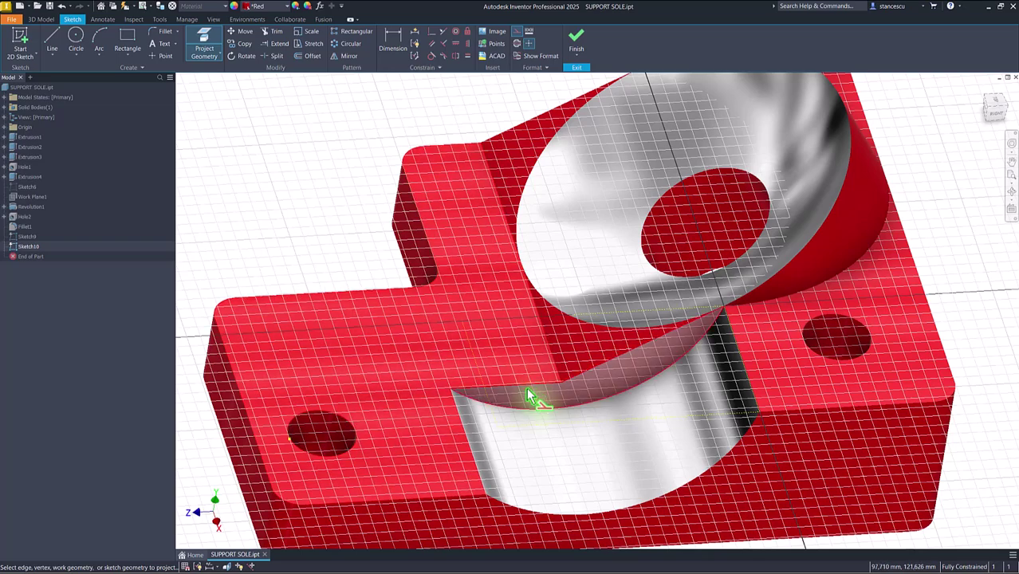
pyautogui.keyDown('shift'); pyautogui.moveTo(528, 400); pyautogui.dragTo(359, 193, button='middle'); pyautogui.keyUp('shift')
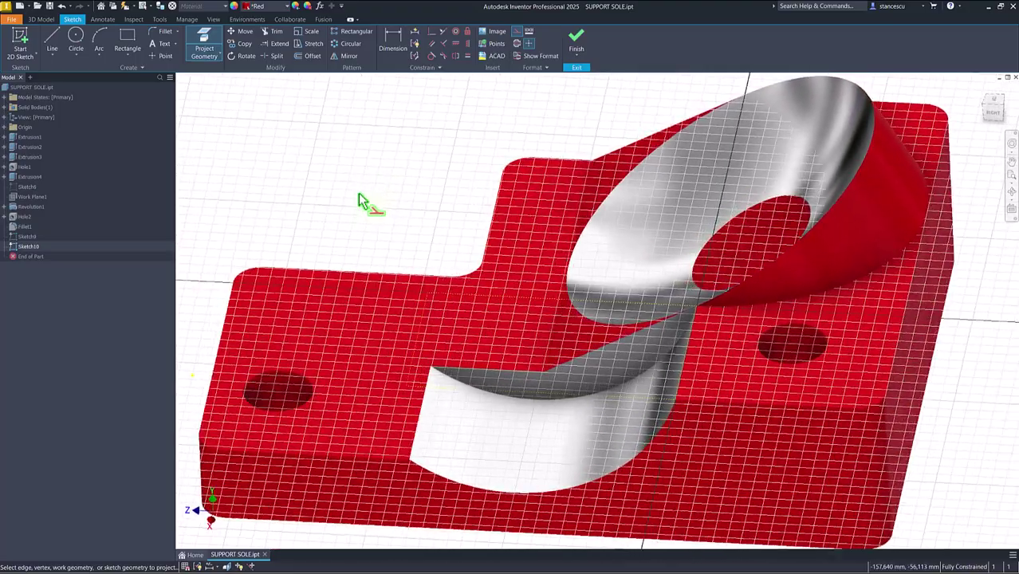
pyautogui.keyDown('shift'); pyautogui.moveTo(416, 170); pyautogui.dragTo(193, 94, button='middle'); pyautogui.keyUp('shift')
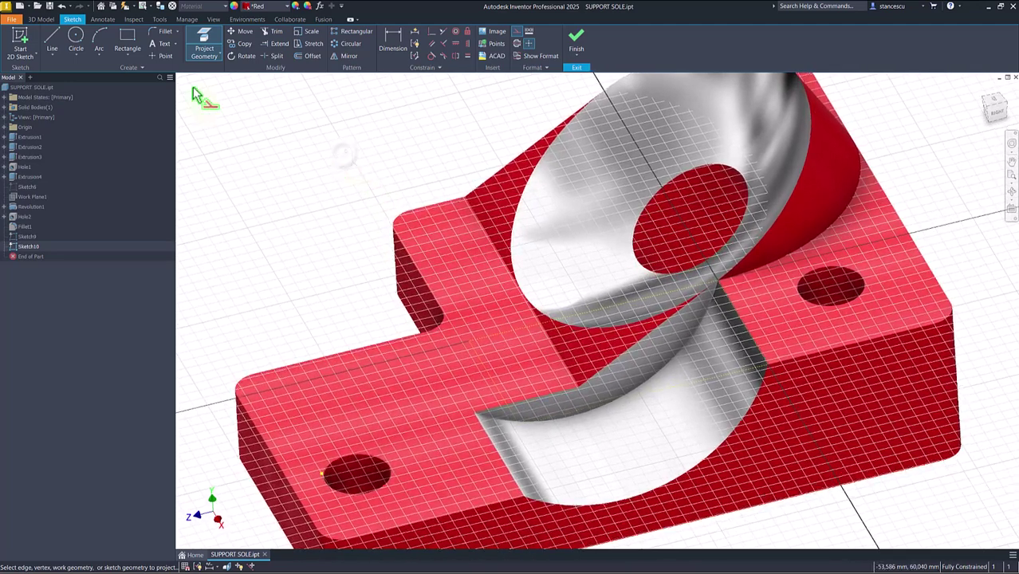
pyautogui.click(77, 36)
pyautogui.click(586, 263)
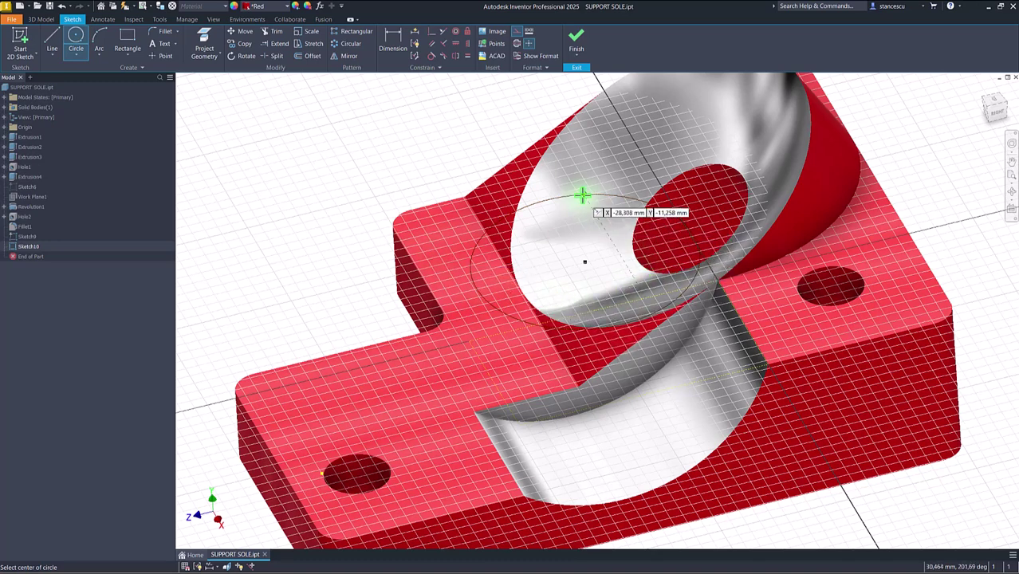
pyautogui.click(583, 194)
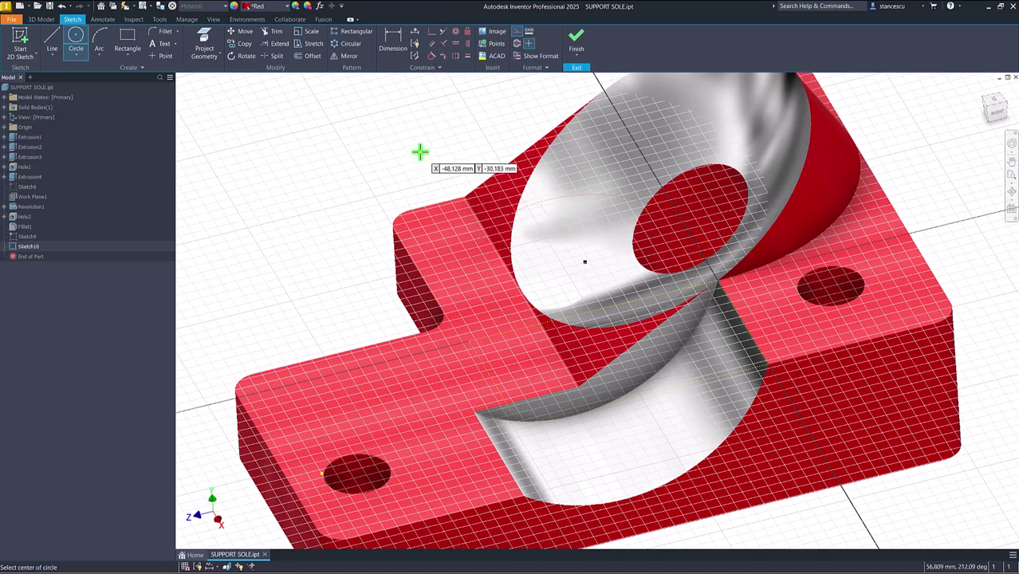
pyautogui.press('Escape')
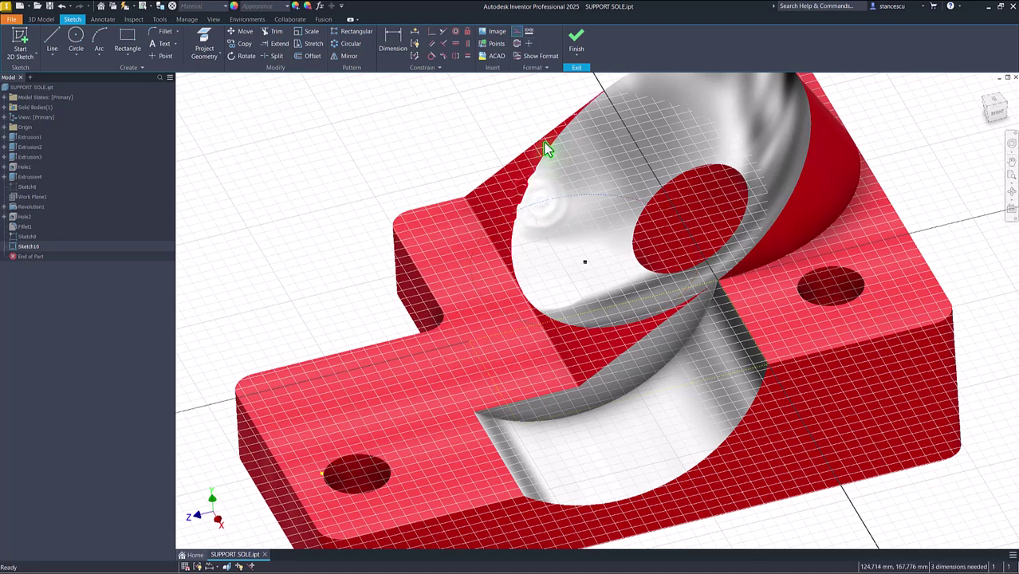
# Step: Convert the construction circle to a normal line and trim its segment in front of the projected rear edge
pyautogui.click(517, 34)
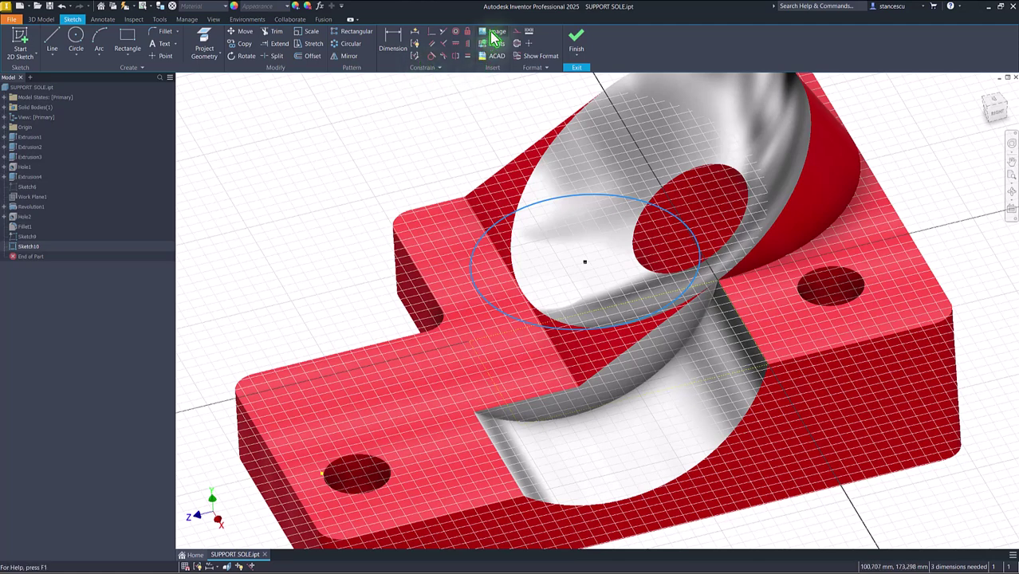
pyautogui.click(470, 102)
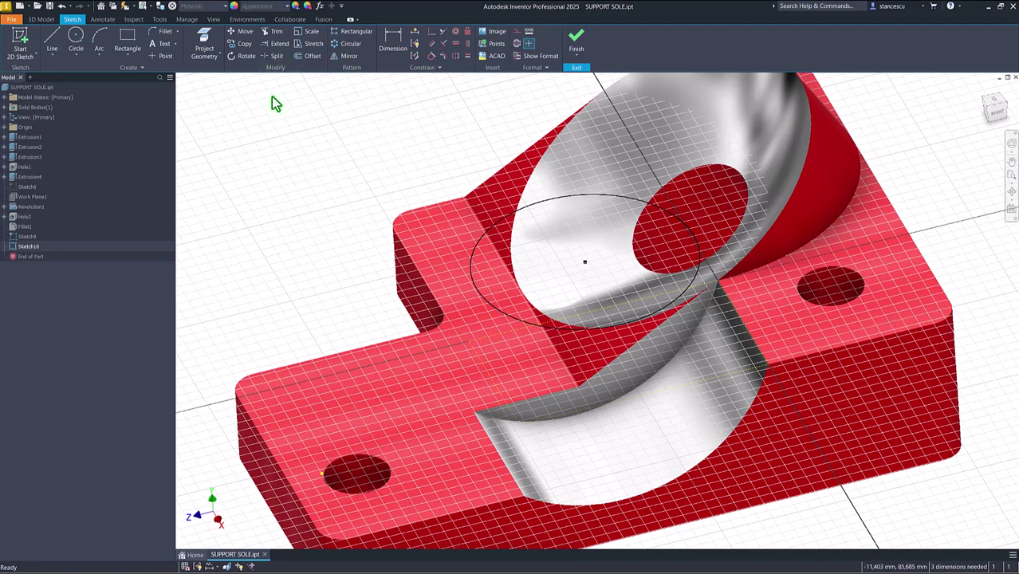
pyautogui.click(271, 32)
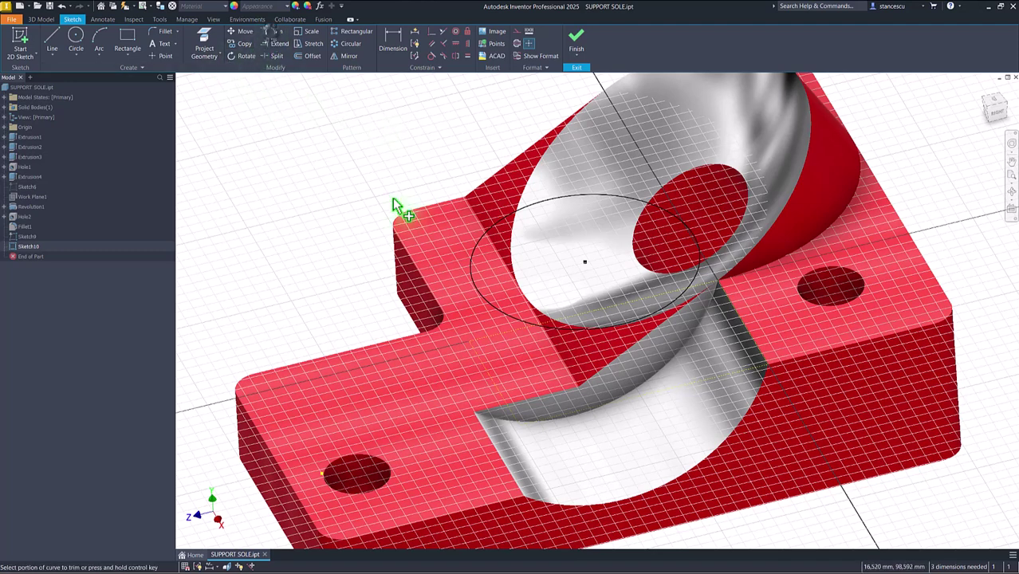
pyautogui.click(603, 336)
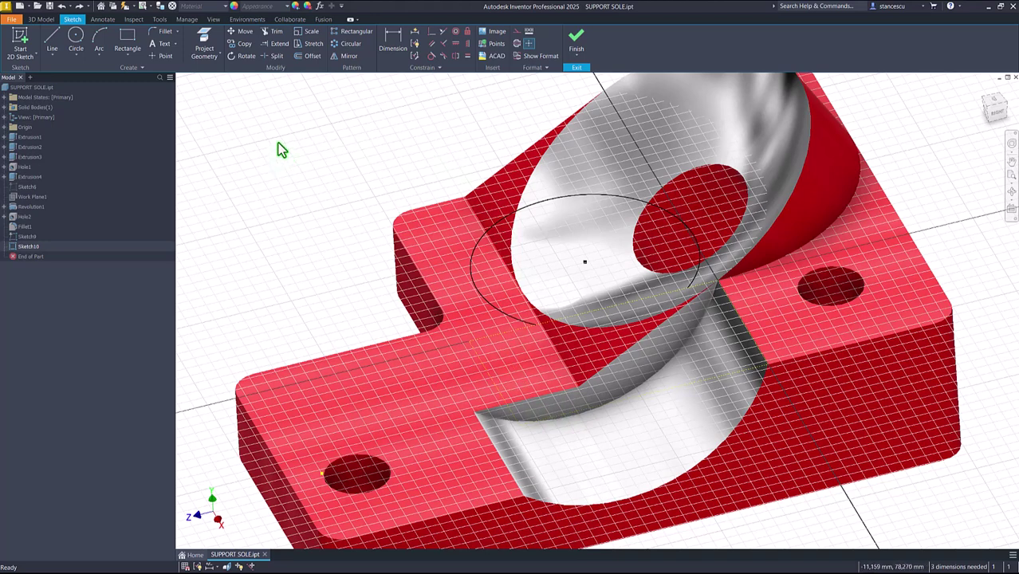
# Step: Hide the solid body Solid1 to examine the sketch geometry on its own, and toggle its visibility back on
pyautogui.click(4, 108)
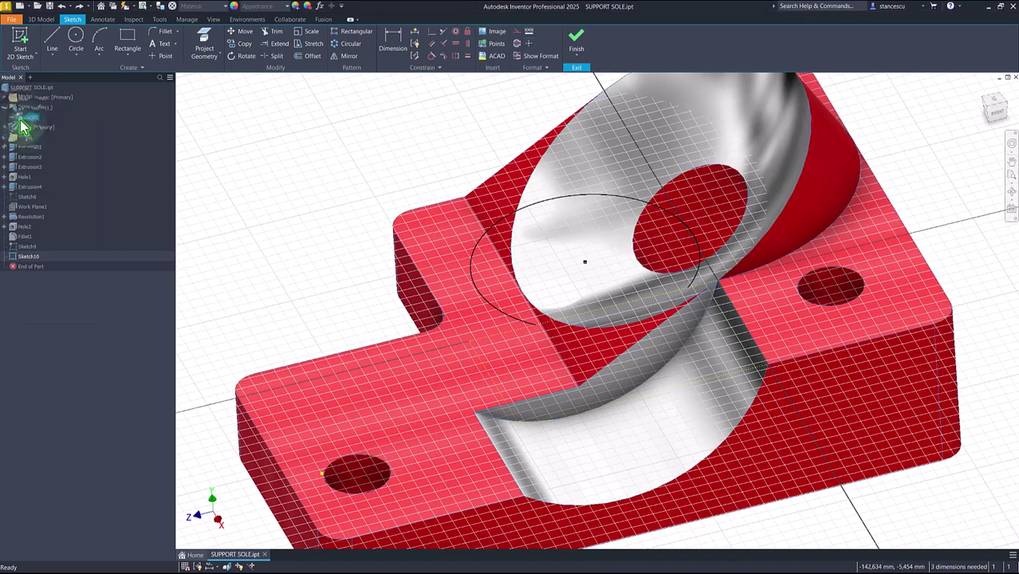
pyautogui.rightClick(21, 122)
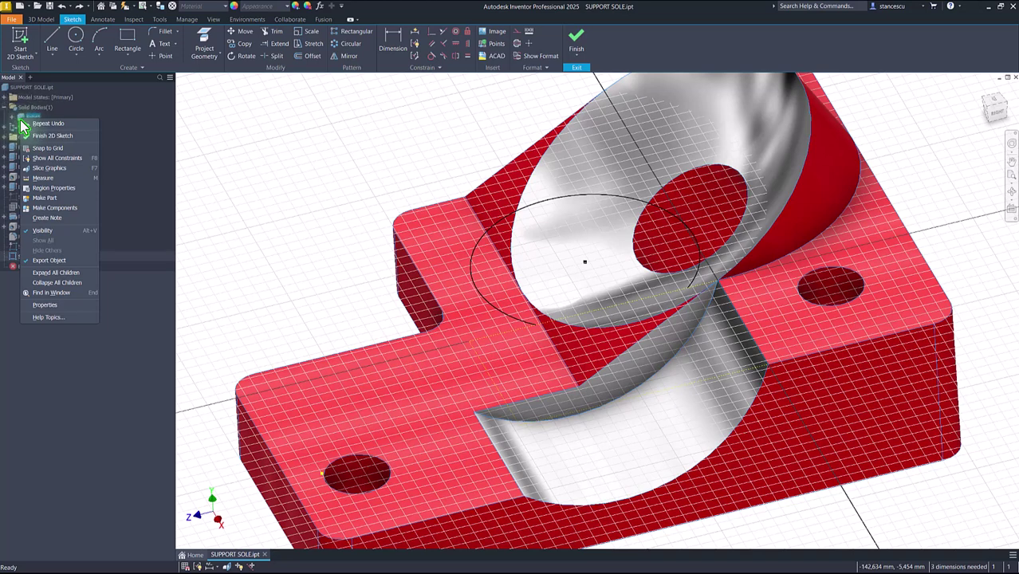
pyautogui.click(43, 231)
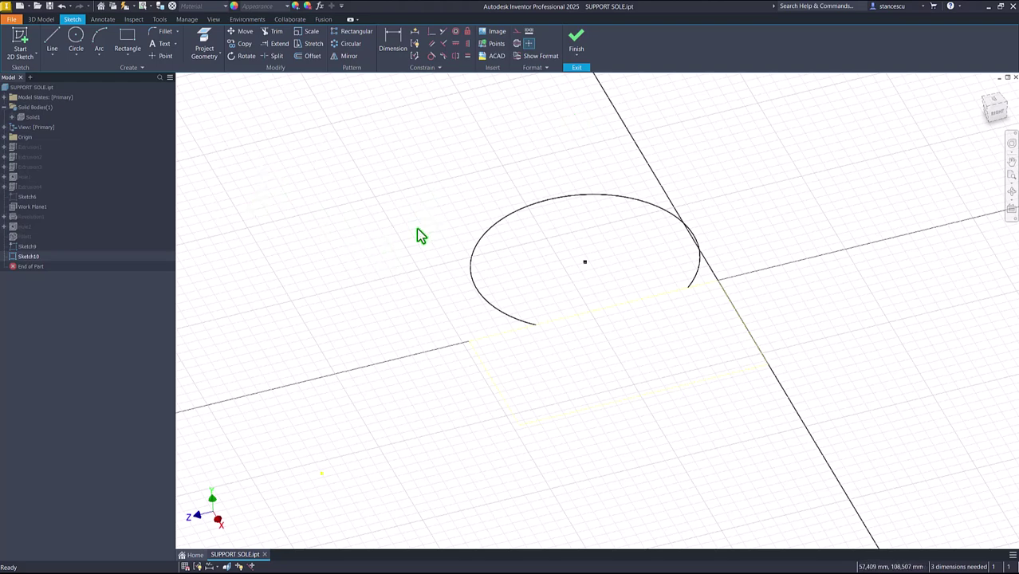
pyautogui.rightClick(26, 118)
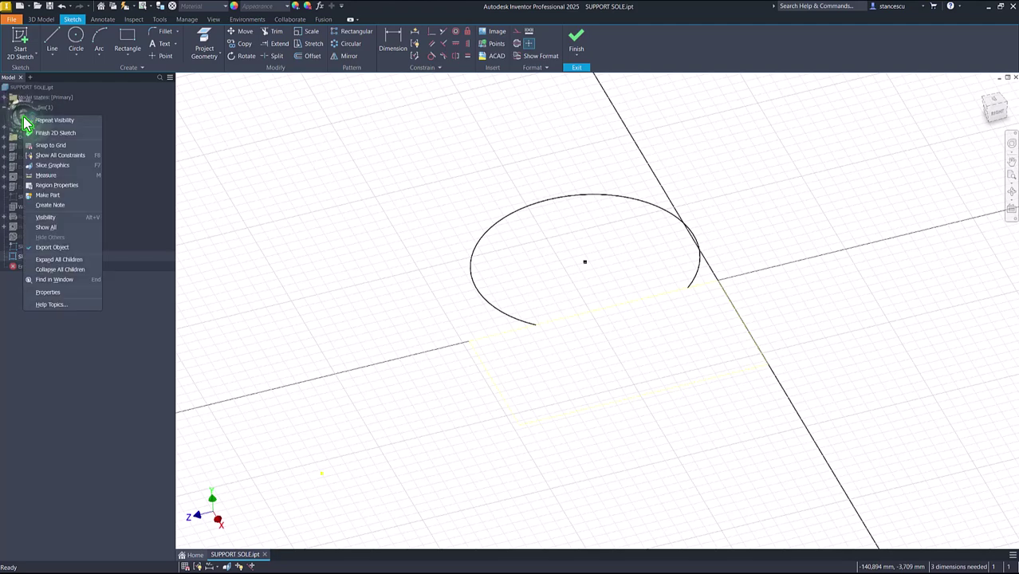
pyautogui.click(47, 218)
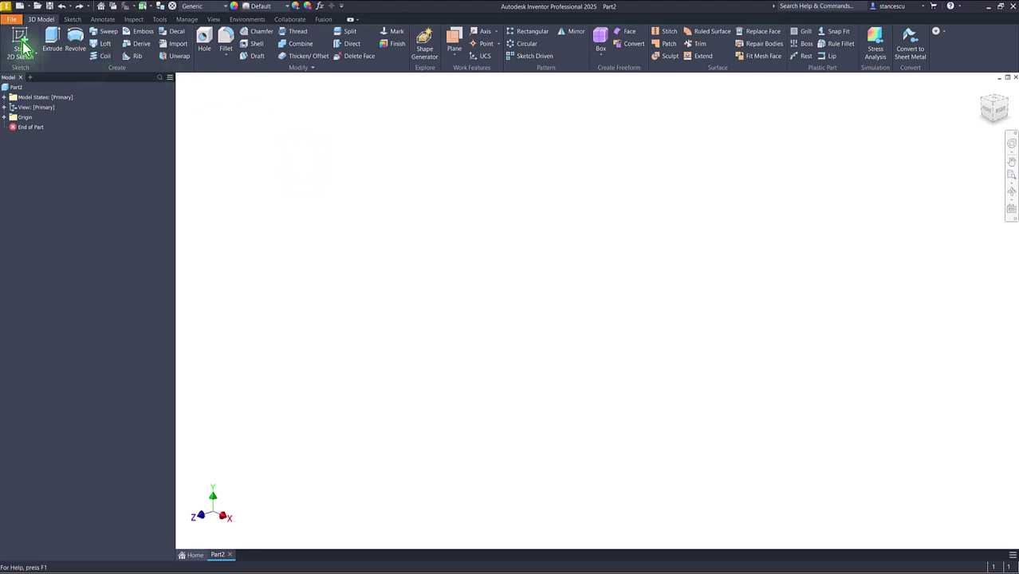
# Step: Create a 2D sketch on the XY plane of Part2 and draw a 20 mm diameter circle centered on the origin
pyautogui.click(23, 49)
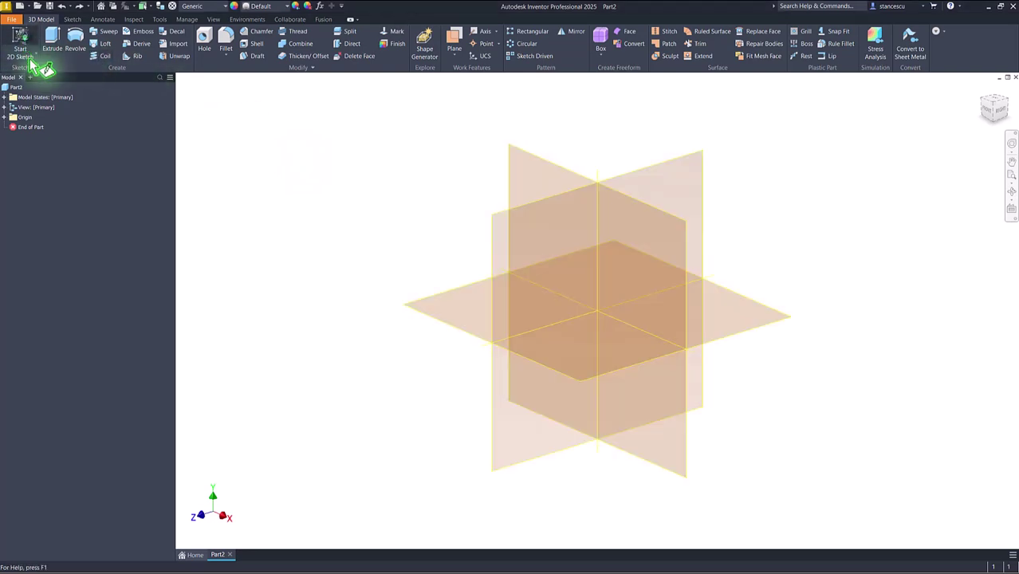
pyautogui.click(528, 159)
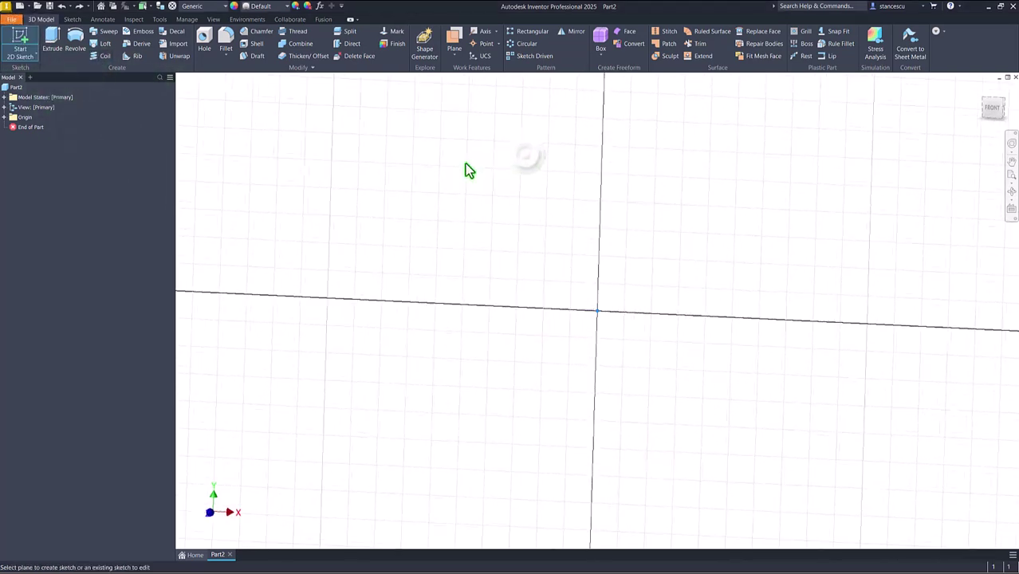
pyautogui.click(75, 37)
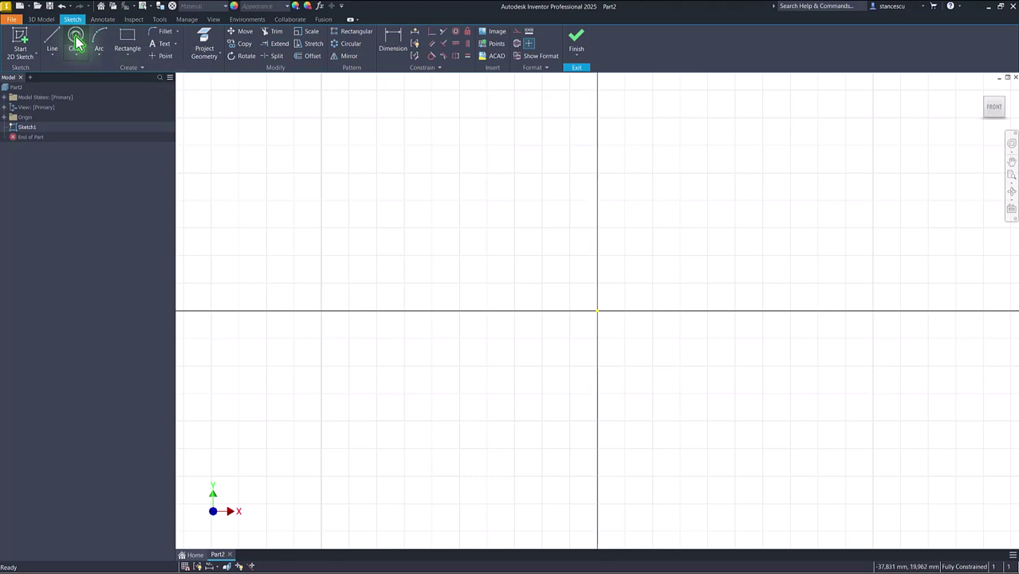
pyautogui.click(598, 310)
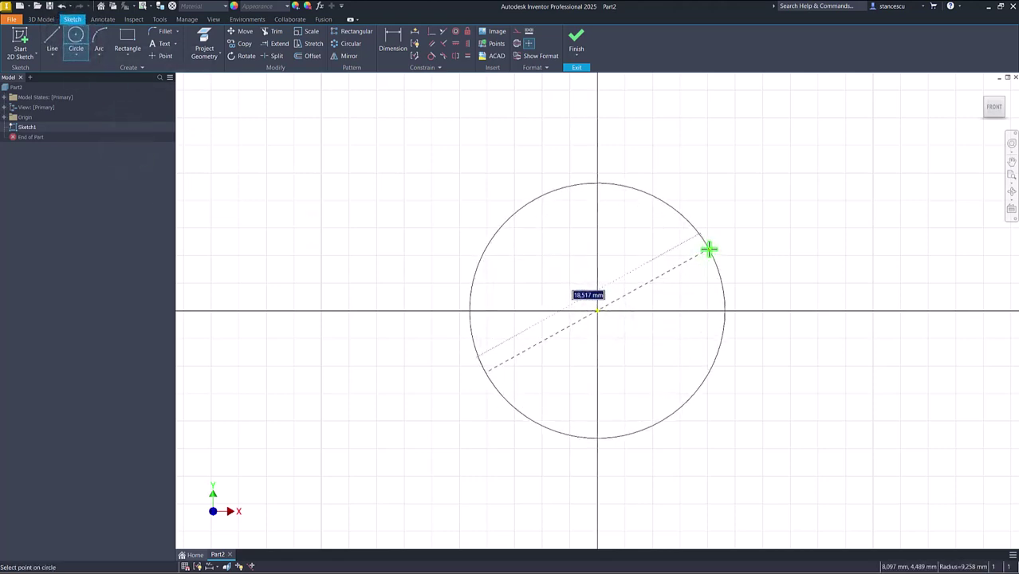
pyautogui.press('Return')
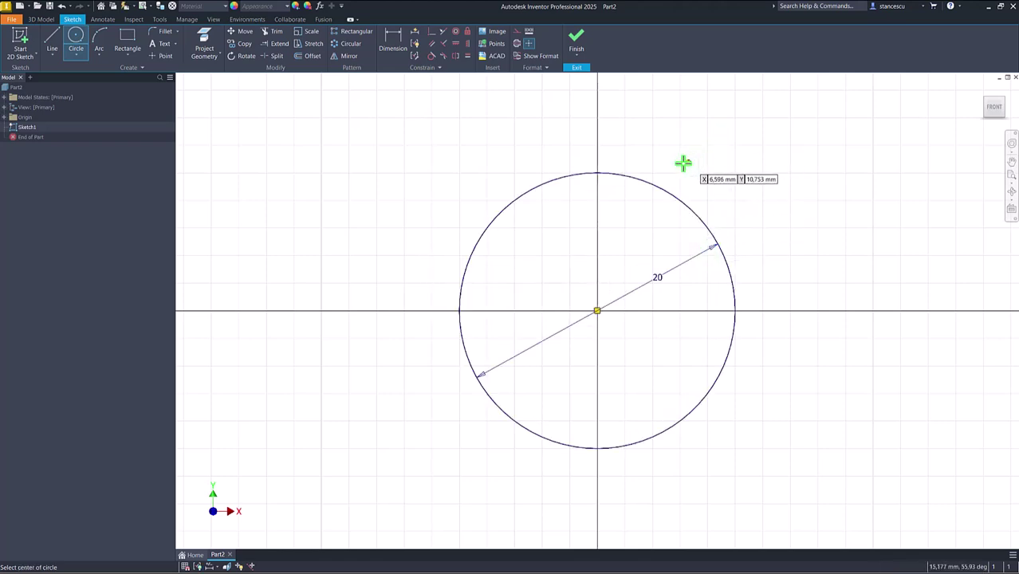
# Step: Draw a right triangle from the origin with a horizontal base past the circle, a vertical side up, and a sloped line back
pyautogui.click(52, 40)
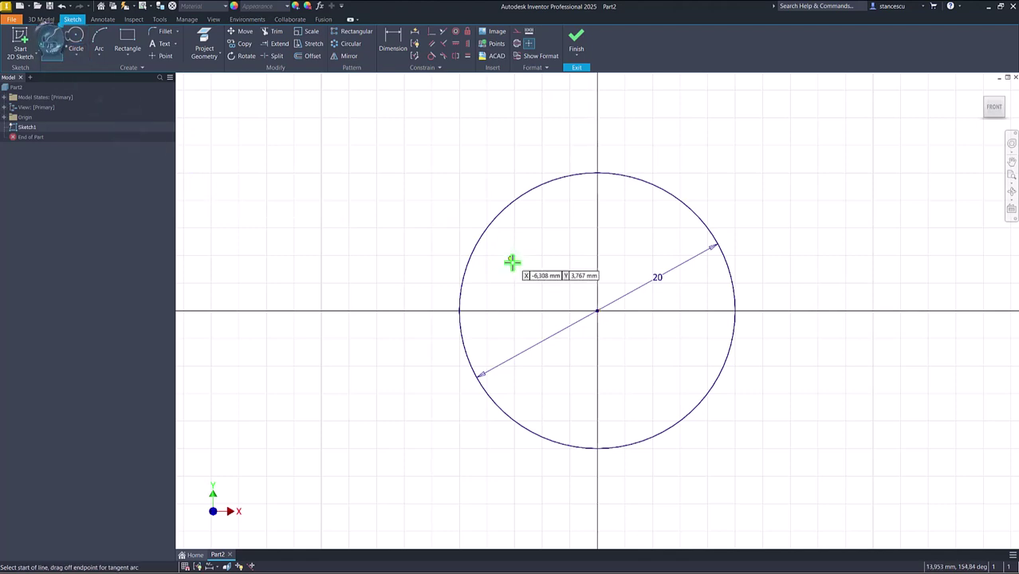
pyautogui.click(598, 311)
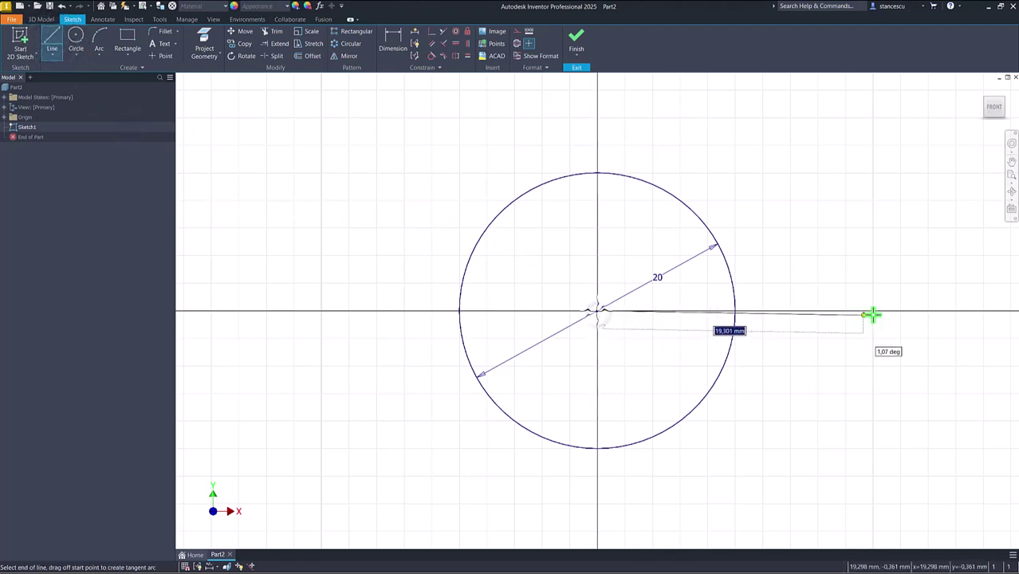
pyautogui.click(898, 311)
pyautogui.click(897, 185)
pyautogui.click(597, 310)
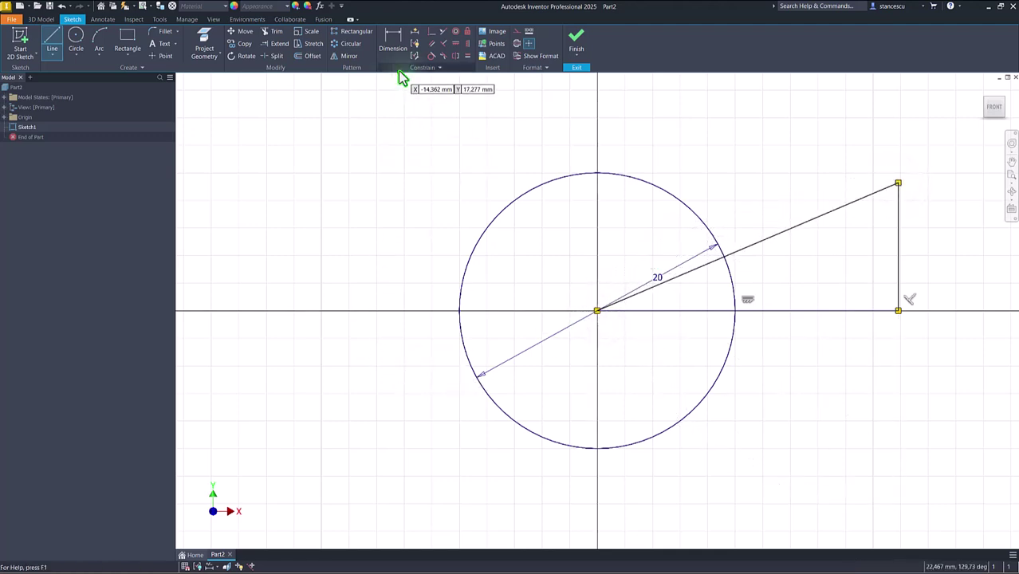
# Step: Dimension the angle between the triangle's sloped line and its horizontal base at 30 degrees
pyautogui.click(391, 46)
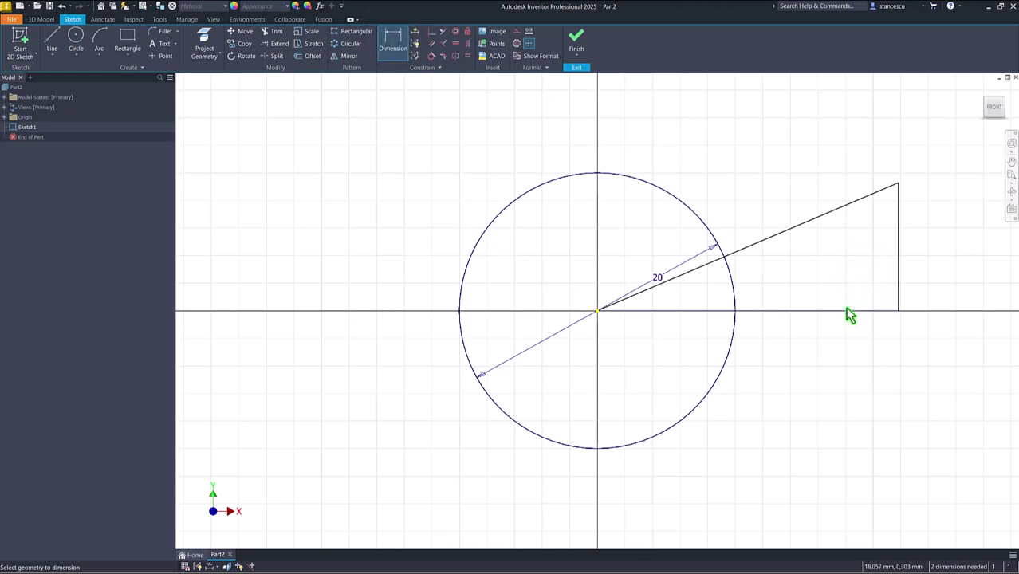
pyautogui.click(767, 240)
pyautogui.click(776, 311)
pyautogui.click(780, 283)
pyautogui.write('30')
pyautogui.press('Return')
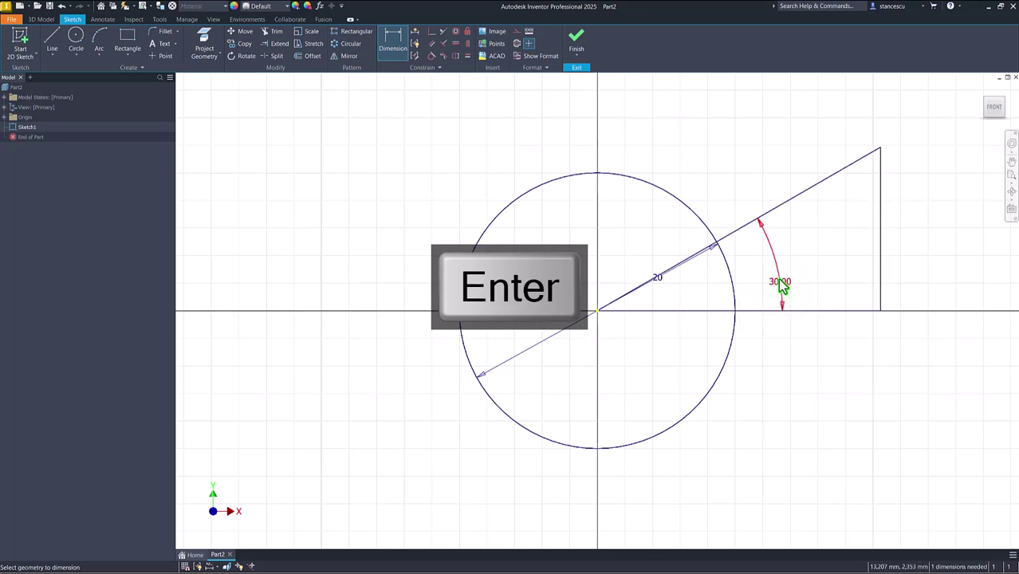
# Step: Dimension the triangle's vertical side at 0.5 in (12.7 mm), entering the value in inches
pyautogui.click(880, 223)
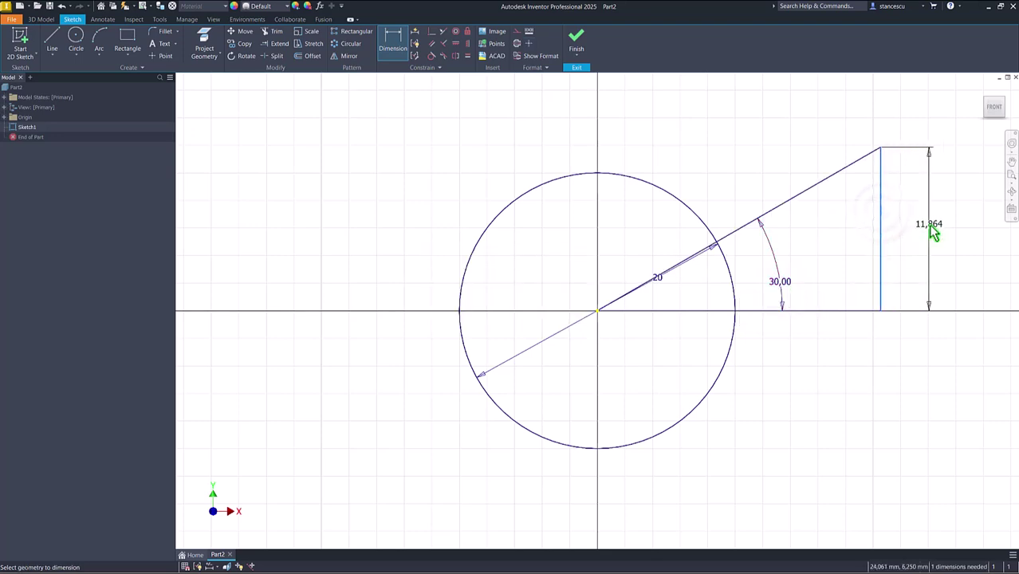
pyautogui.click(930, 226)
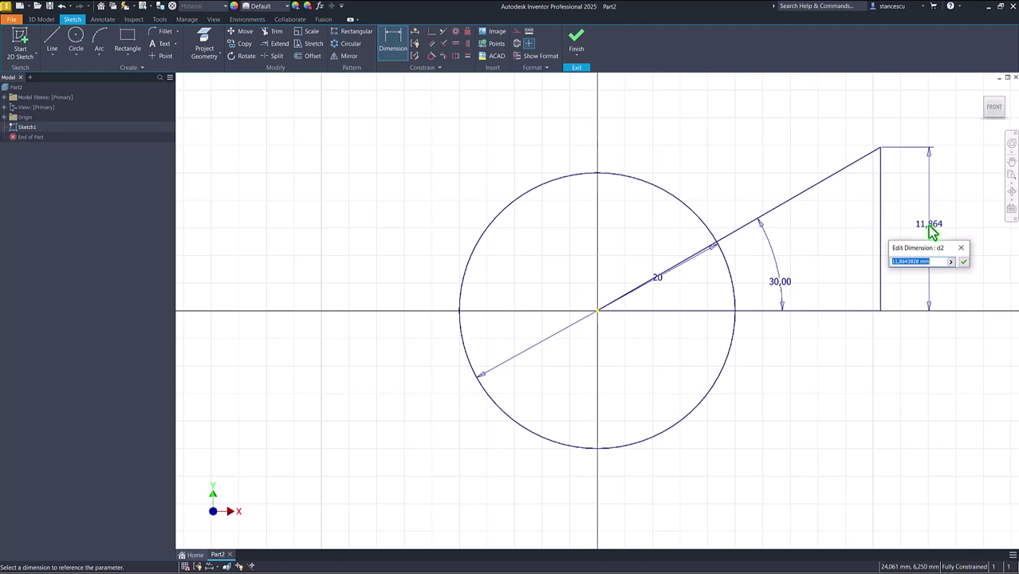
pyautogui.write('5in')
pyautogui.click(964, 269)
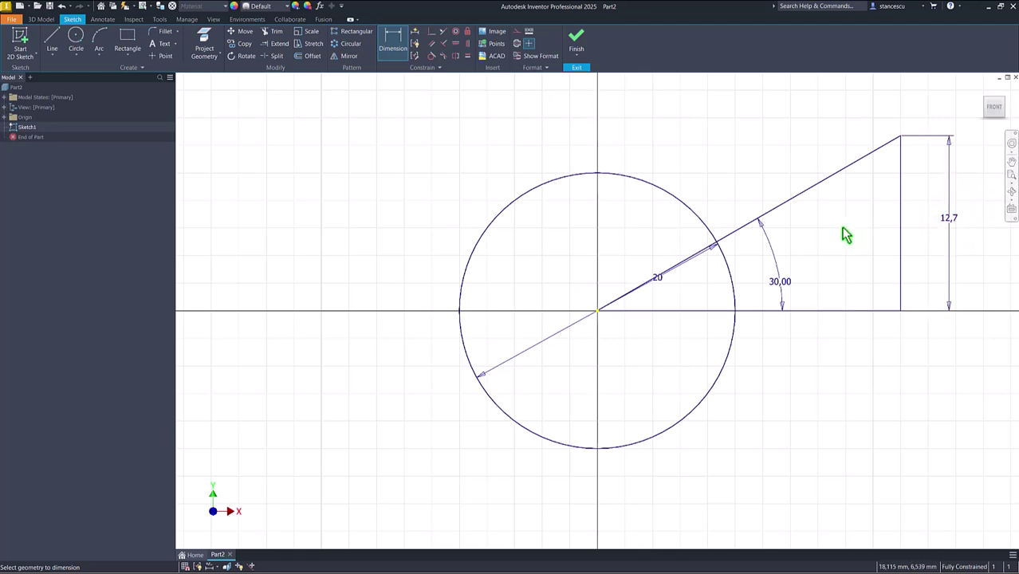
# Step: Move the circle's 20 mm diameter dimension so that it stands clear of the triangle's sloped line
pyautogui.click(653, 278)
pyautogui.press('Escape')
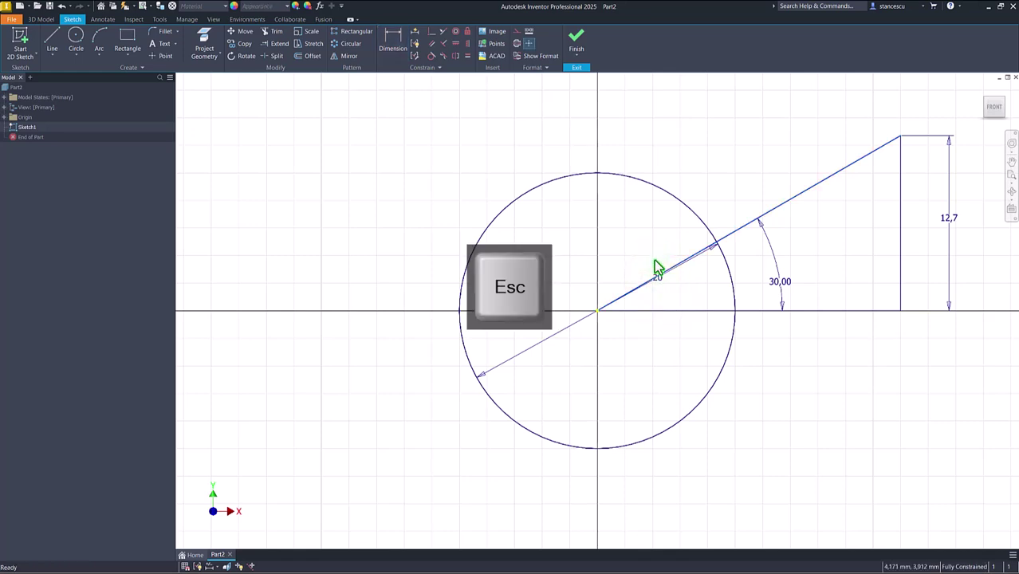
pyautogui.moveTo(662, 283); pyautogui.dragTo(655, 253)
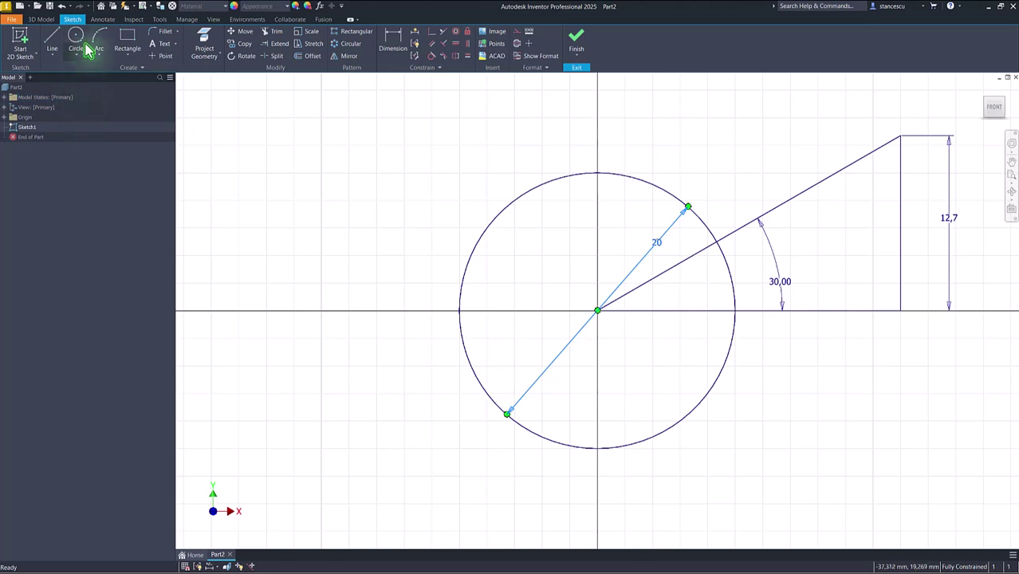
# Step: Set the document's length unit to inch and its angle unit to radian, and apply the change
pyautogui.click(162, 21)
pyautogui.click(184, 38)
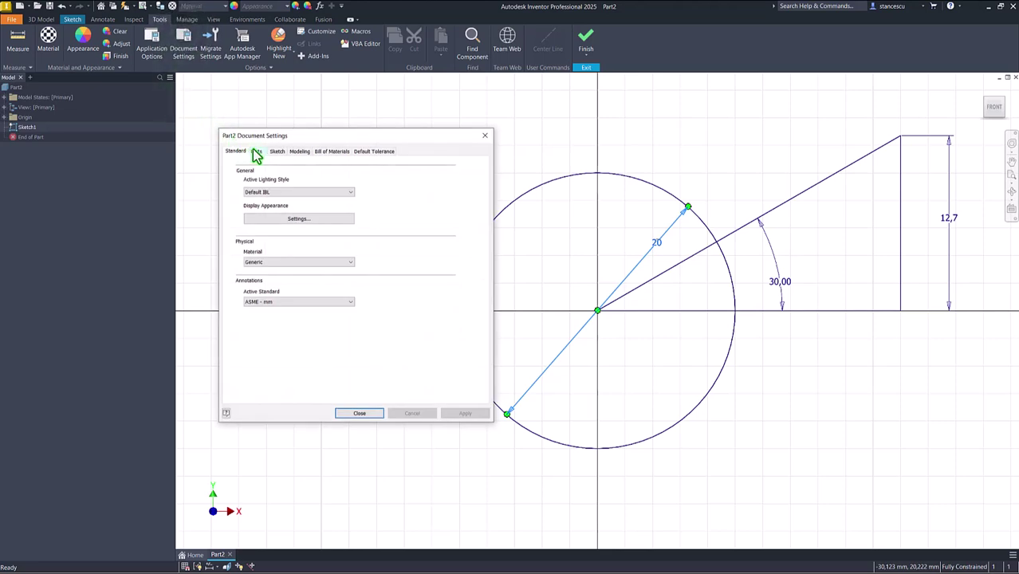
pyautogui.click(256, 151)
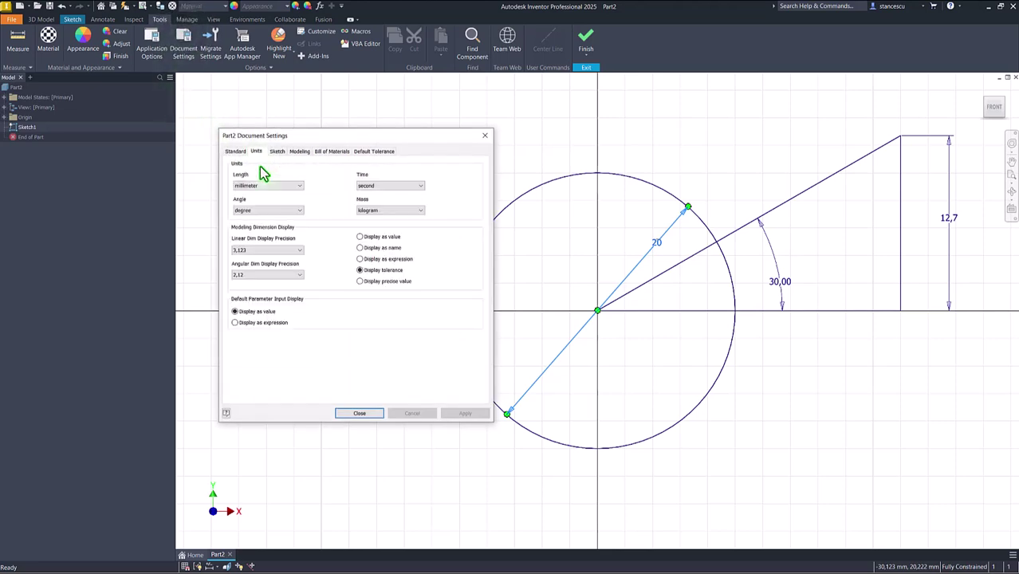
pyautogui.click(281, 187)
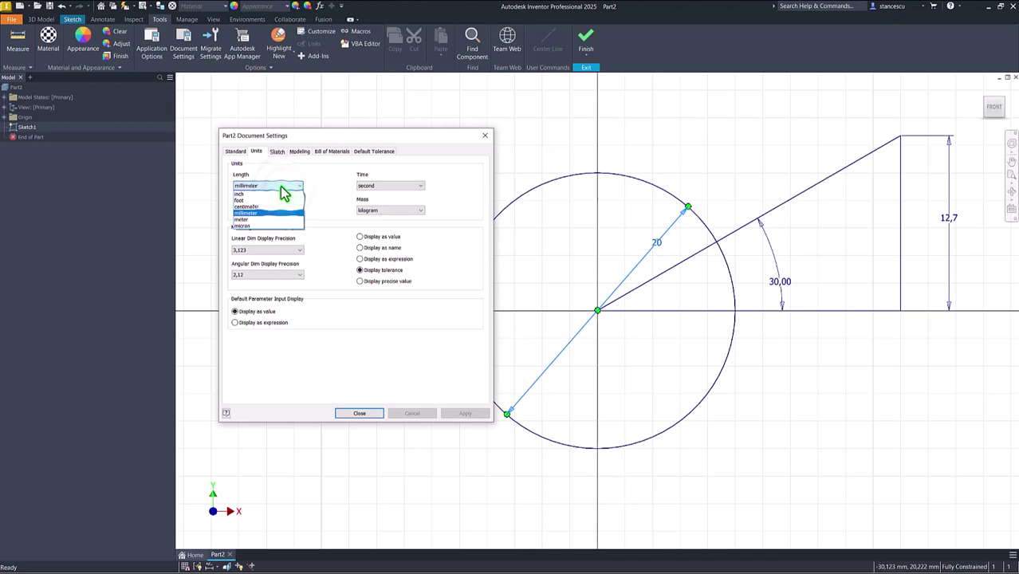
pyautogui.click(245, 195)
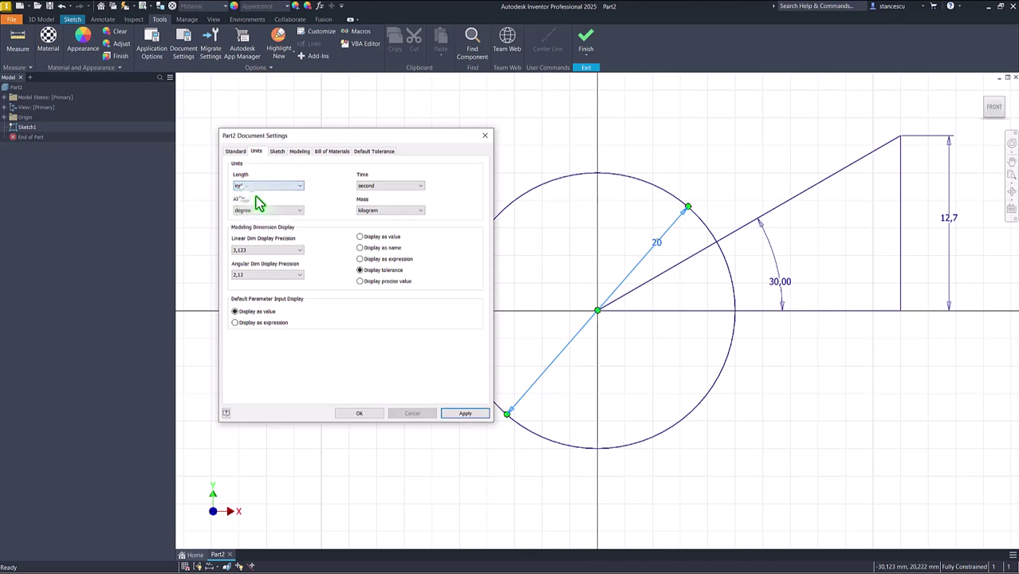
pyautogui.click(302, 212)
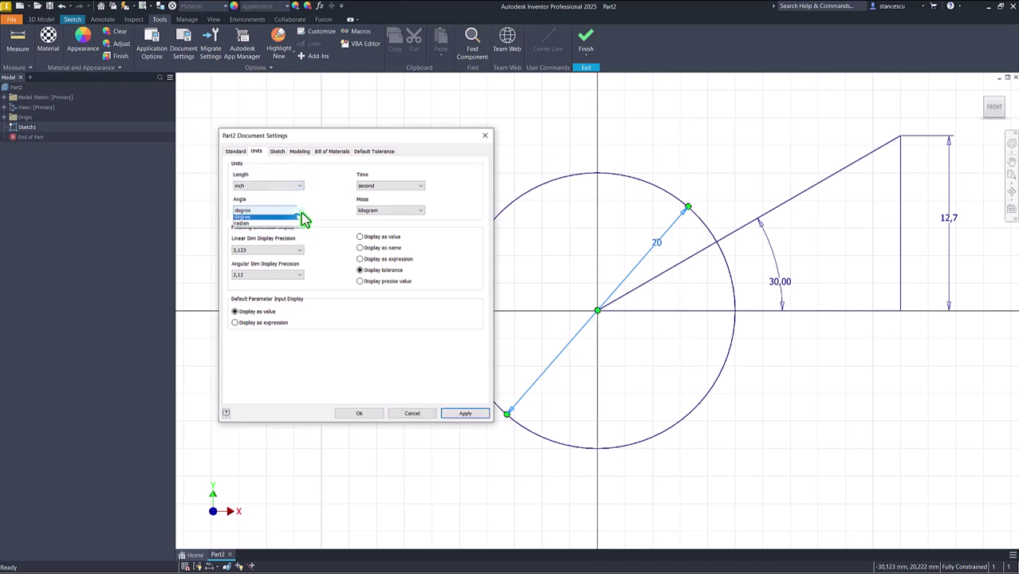
pyautogui.click(248, 227)
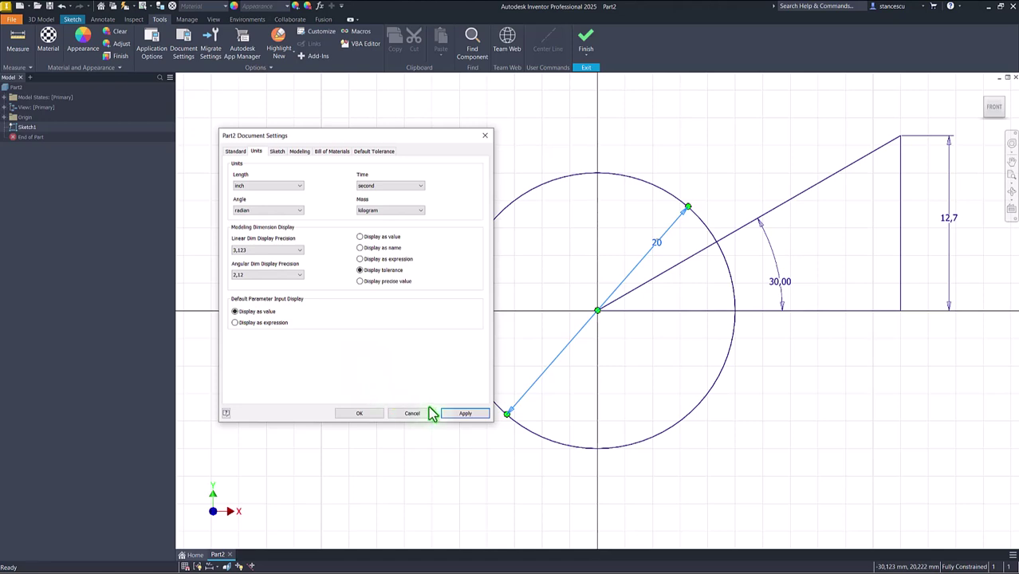
pyautogui.click(465, 415)
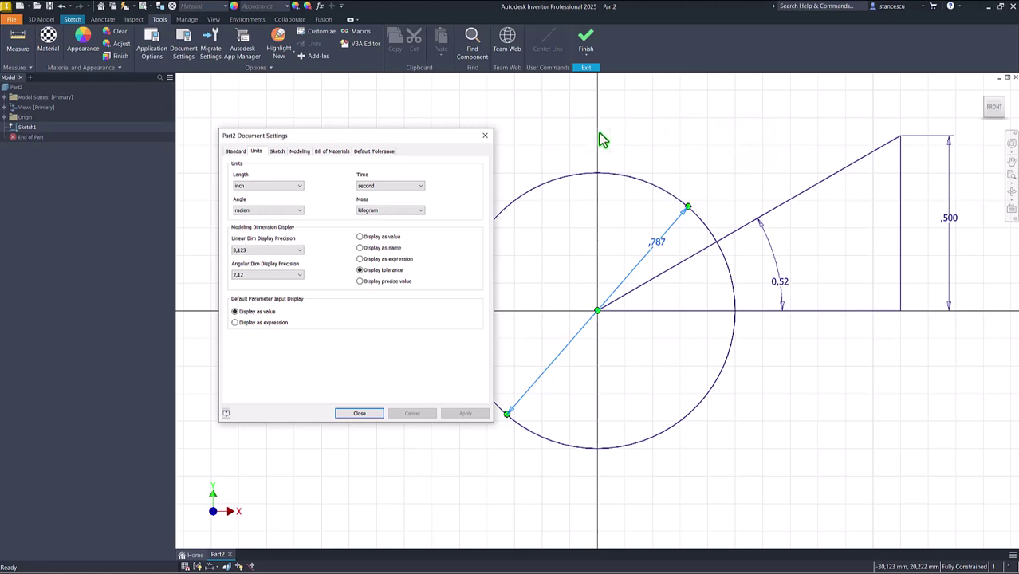
pyautogui.click(361, 414)
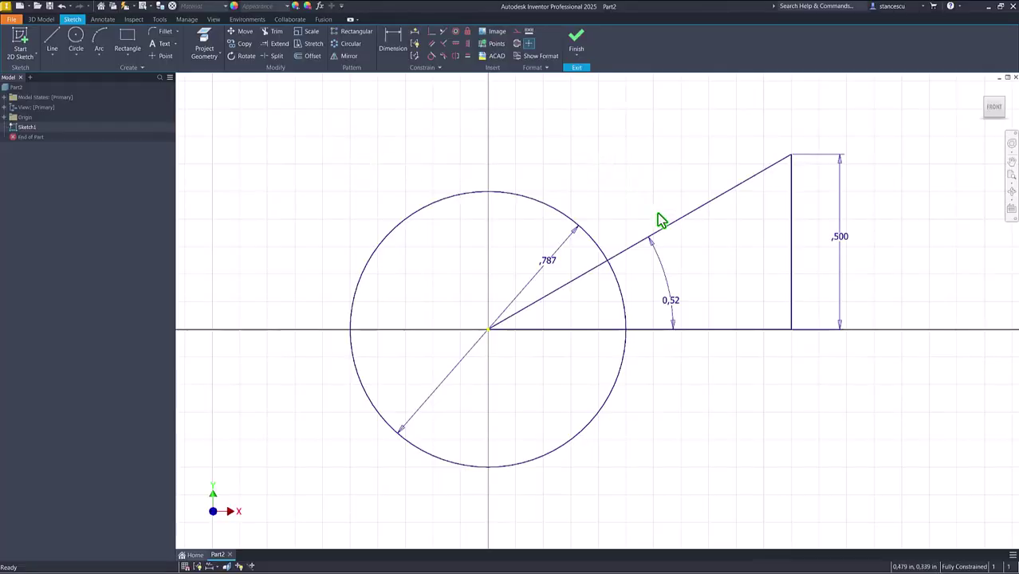
# Step: Change the colour of the triangle's sloped line to Green
pyautogui.click(671, 229)
pyautogui.click(672, 230)
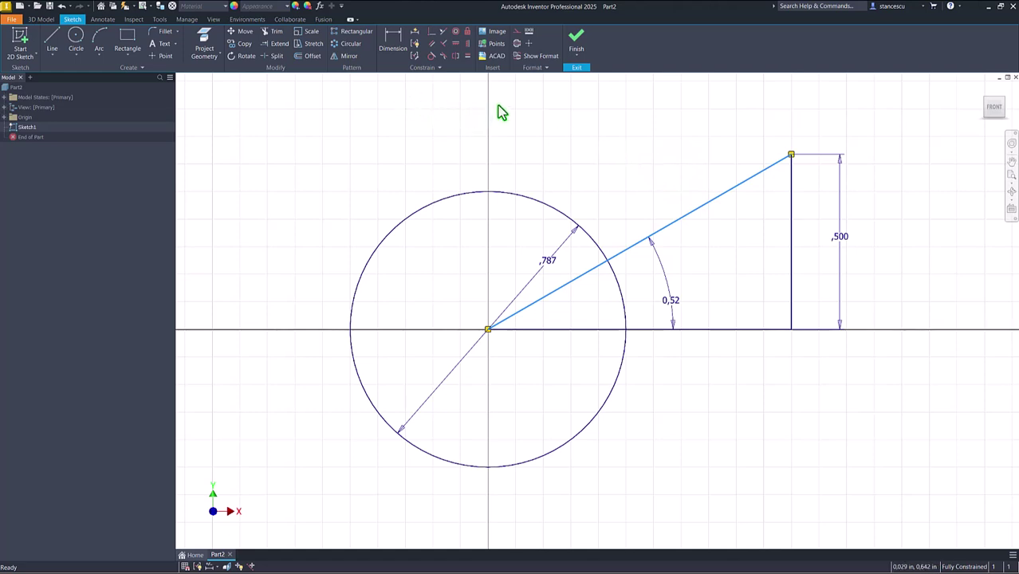
pyautogui.click(543, 71)
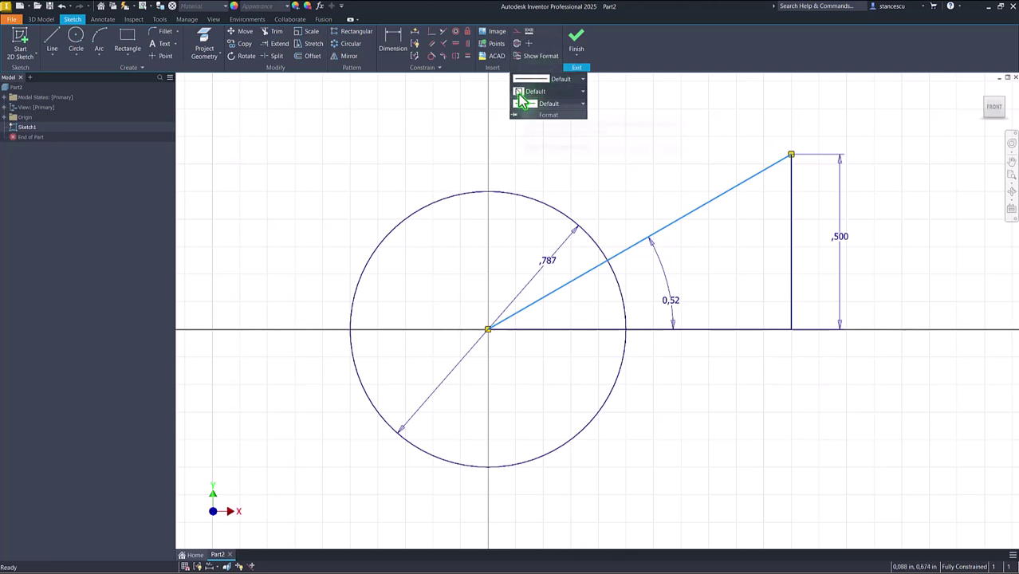
pyautogui.click(520, 95)
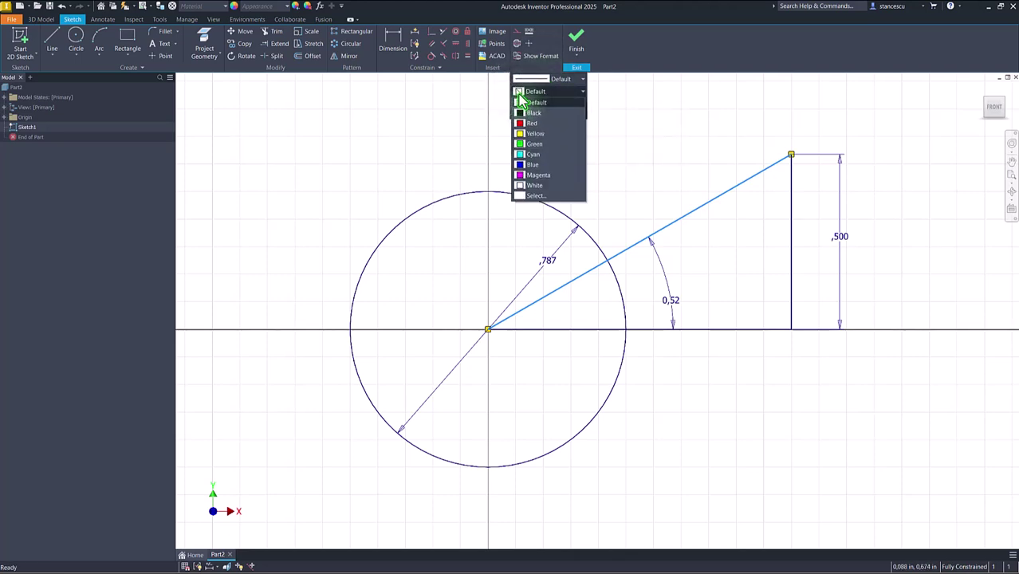
pyautogui.click(522, 145)
pyautogui.click(575, 151)
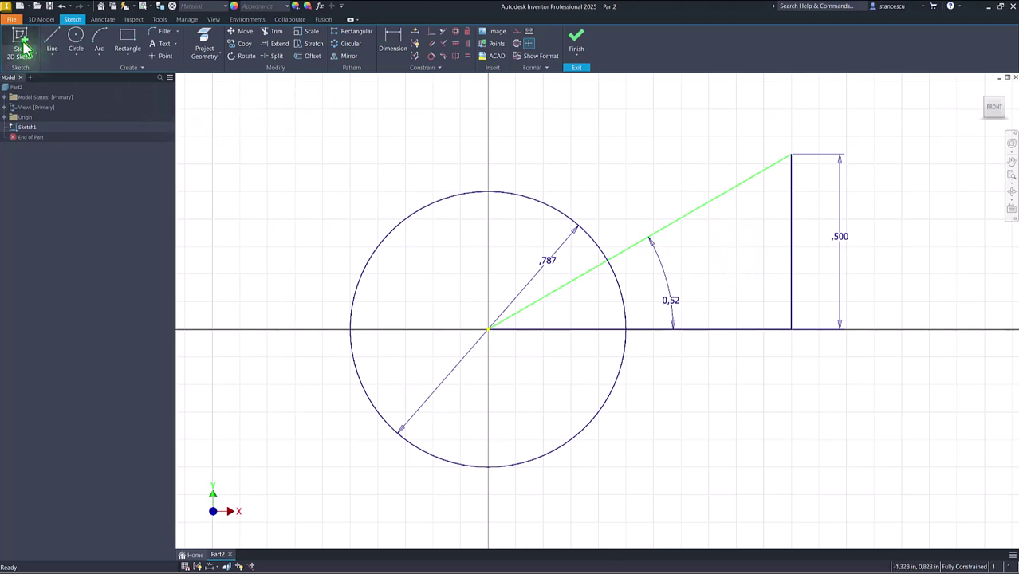
# Step: Try a line from a point on the triangle's base to its upper corner, and undo it
pyautogui.click(54, 40)
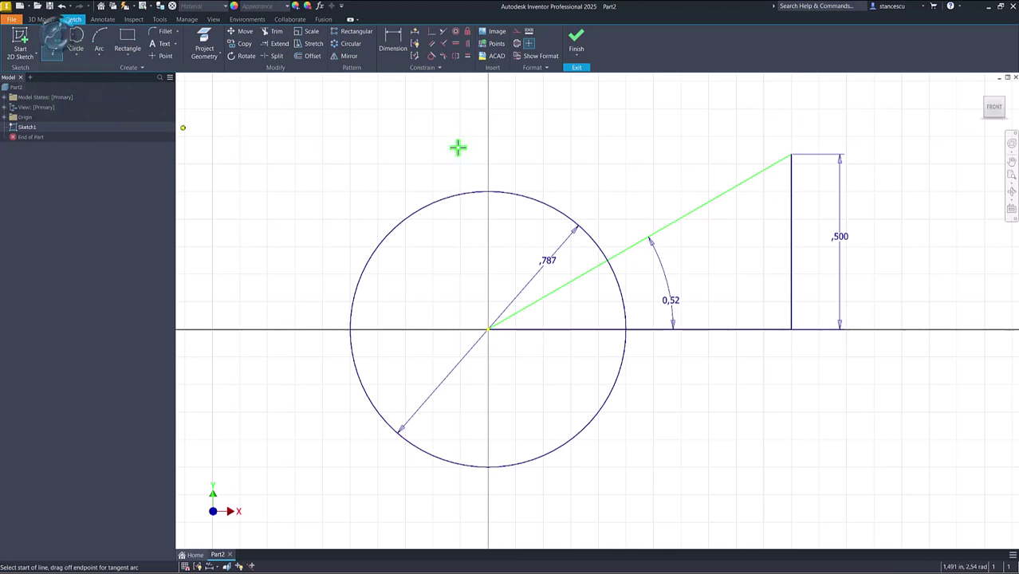
pyautogui.click(711, 329)
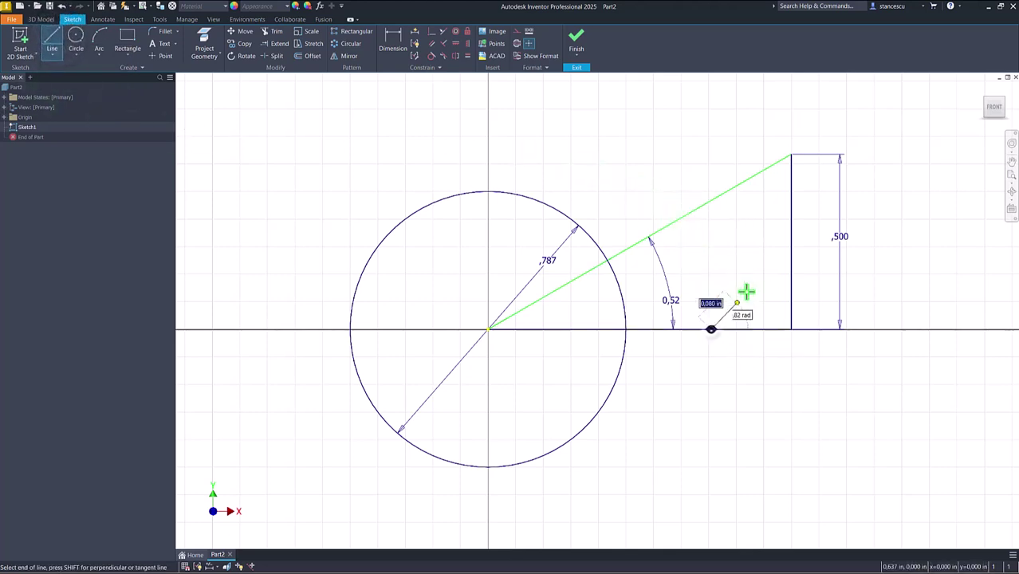
pyautogui.doubleClick(791, 155)
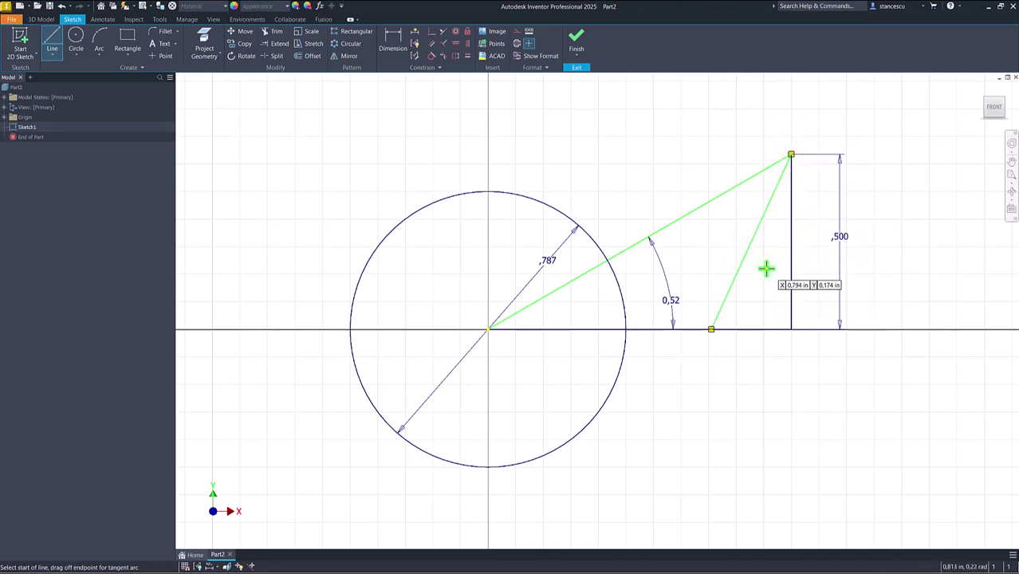
pyautogui.hotkey('ctrl', 'z')
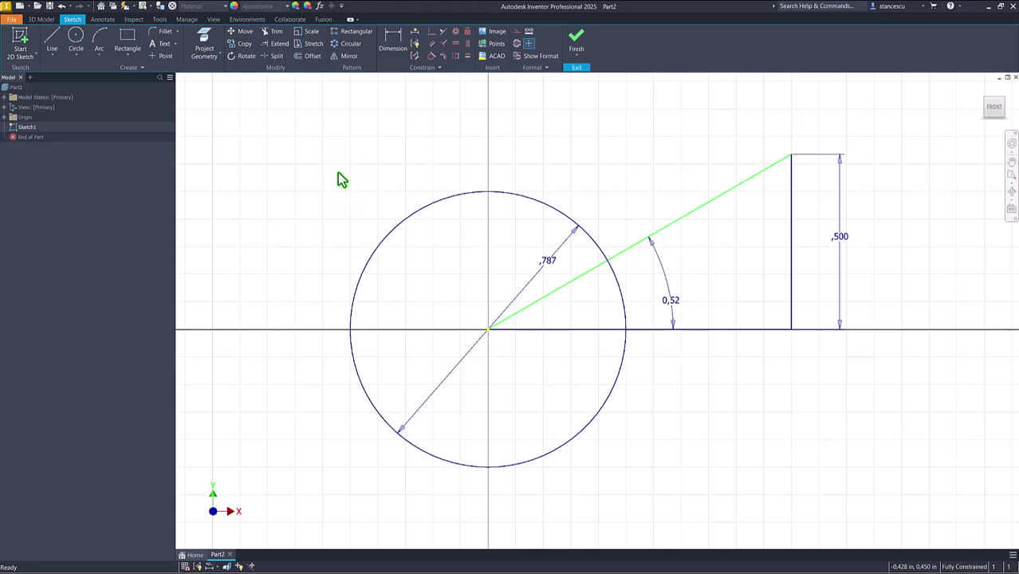
# Step: Reset the line colour for new sketch geometry to Default
pyautogui.click(547, 67)
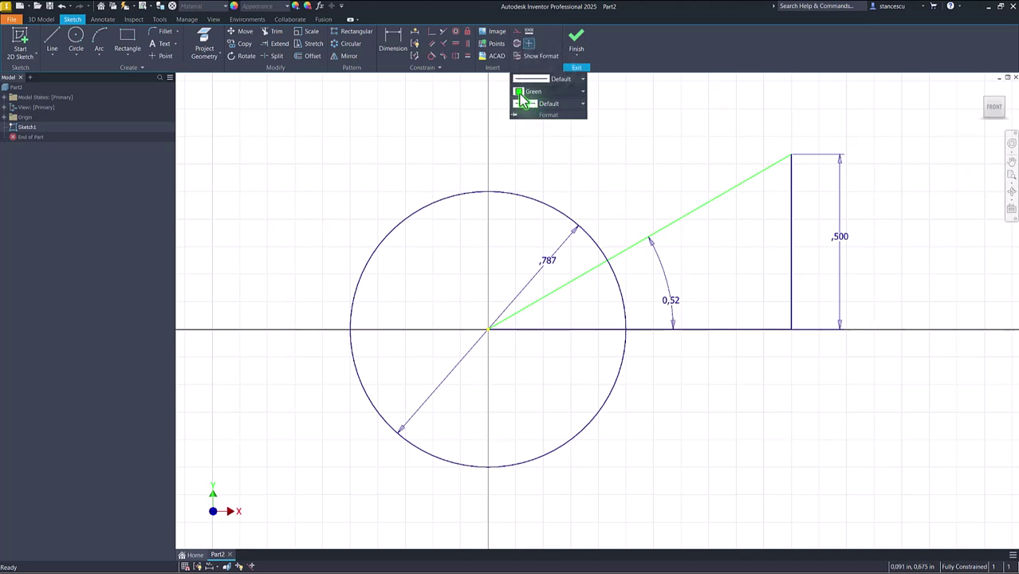
pyautogui.click(523, 95)
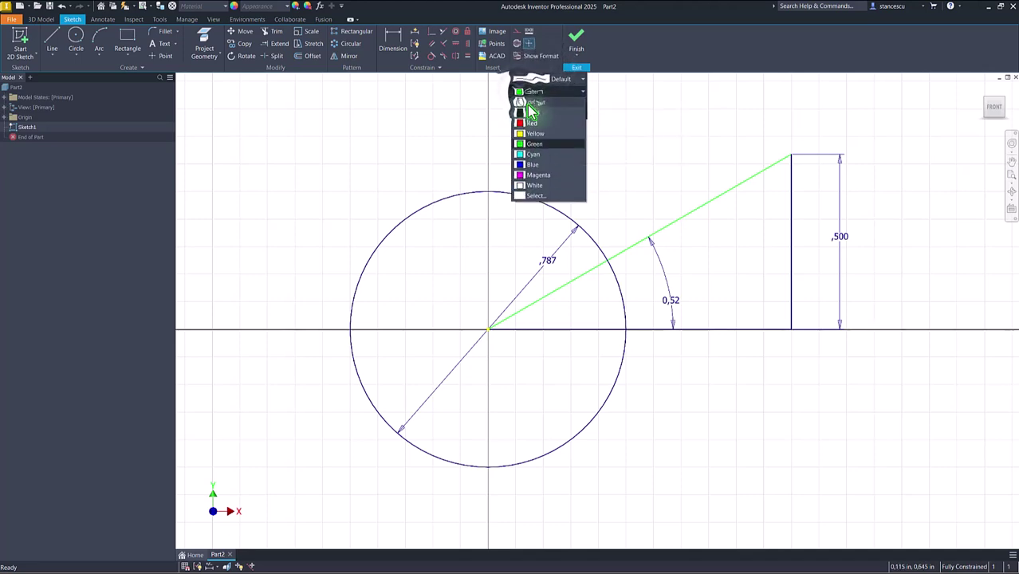
pyautogui.click(530, 105)
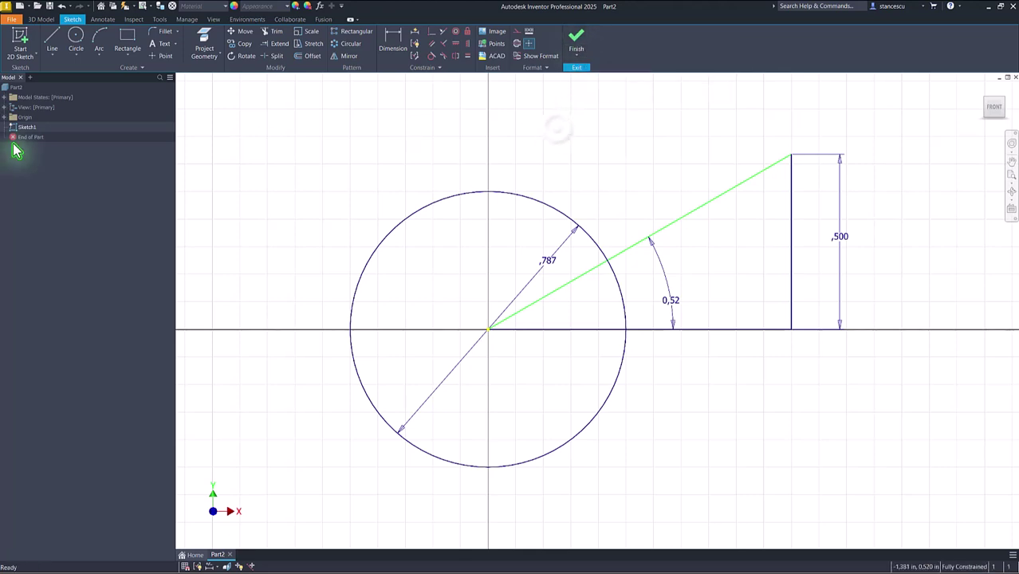
# Step: Draw a sloped line from the triangle's upper corner down to a point on its base, outside the circle
pyautogui.click(55, 46)
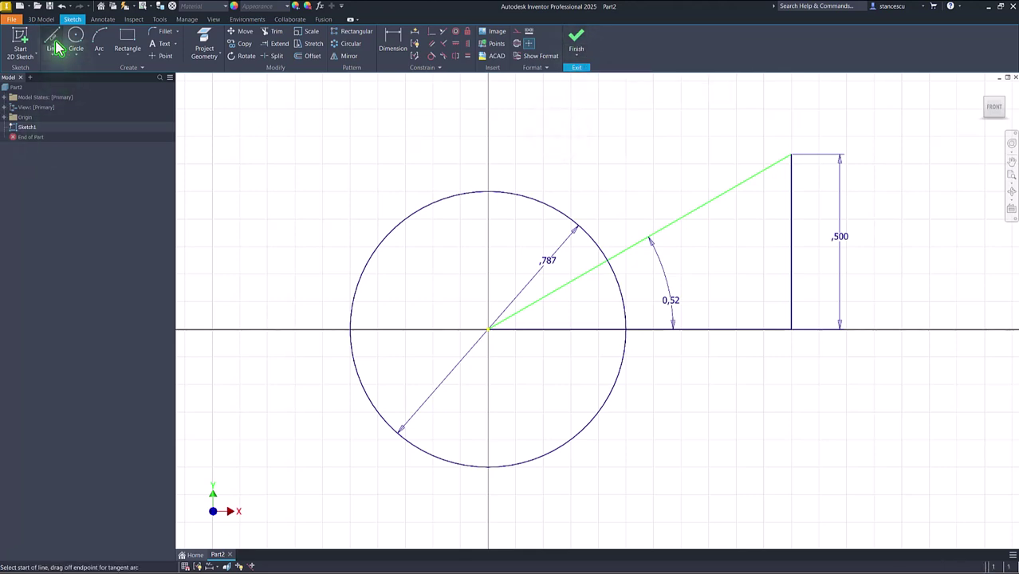
pyautogui.click(790, 157)
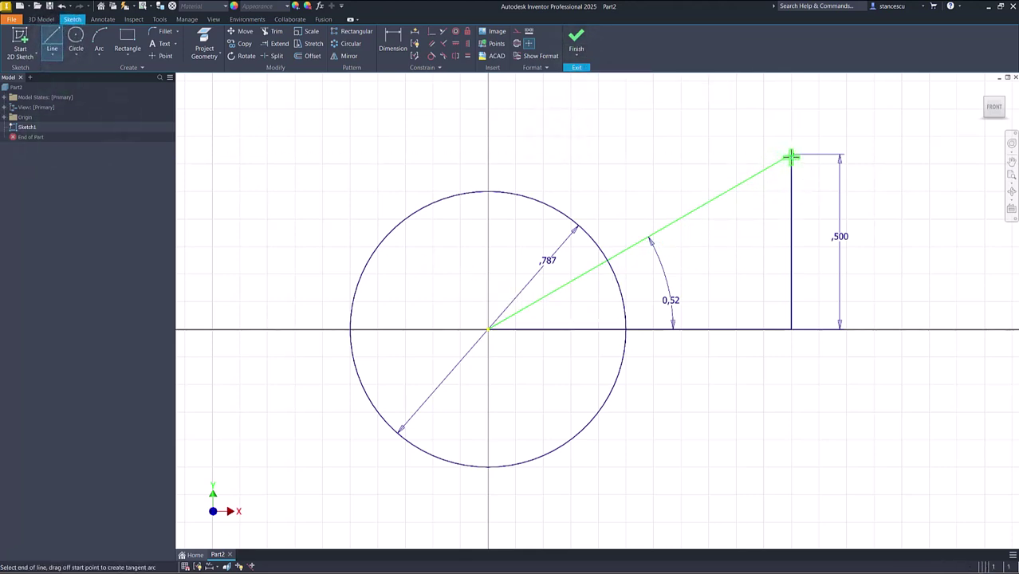
pyautogui.doubleClick(705, 330)
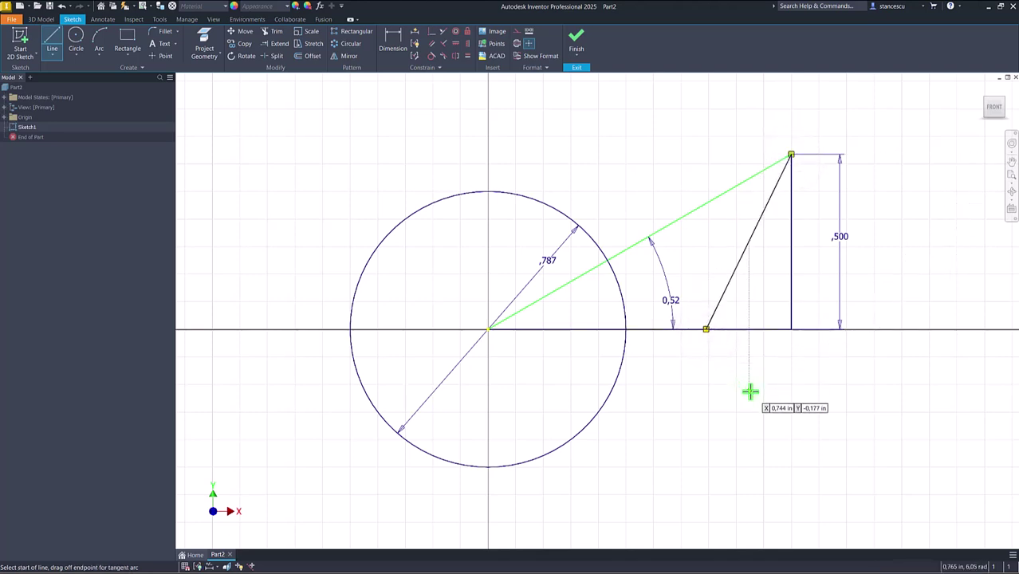
pyautogui.press('Escape')
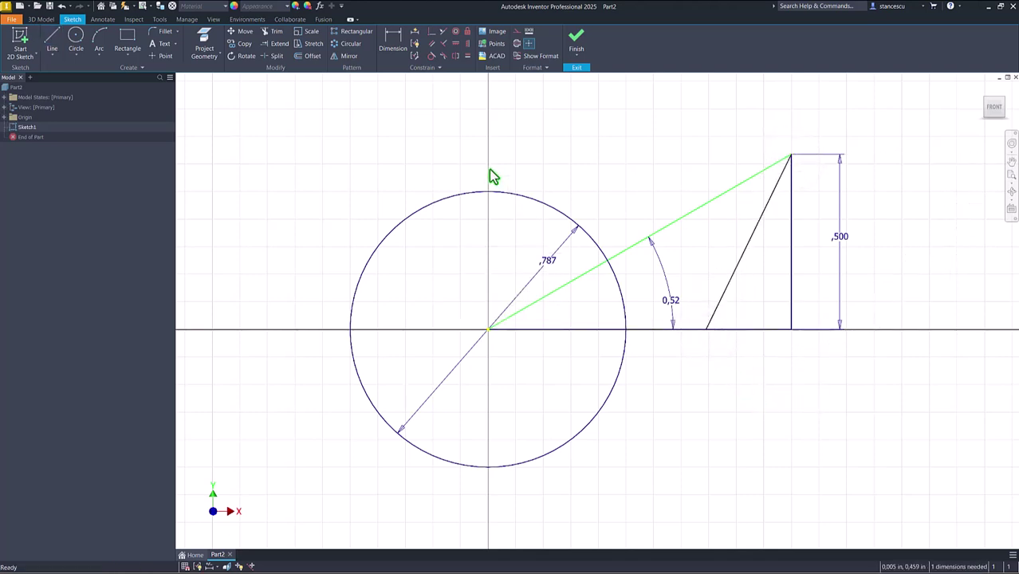
# Step: Set the line weight for new sketch geometry to 0.71 mm
pyautogui.click(529, 68)
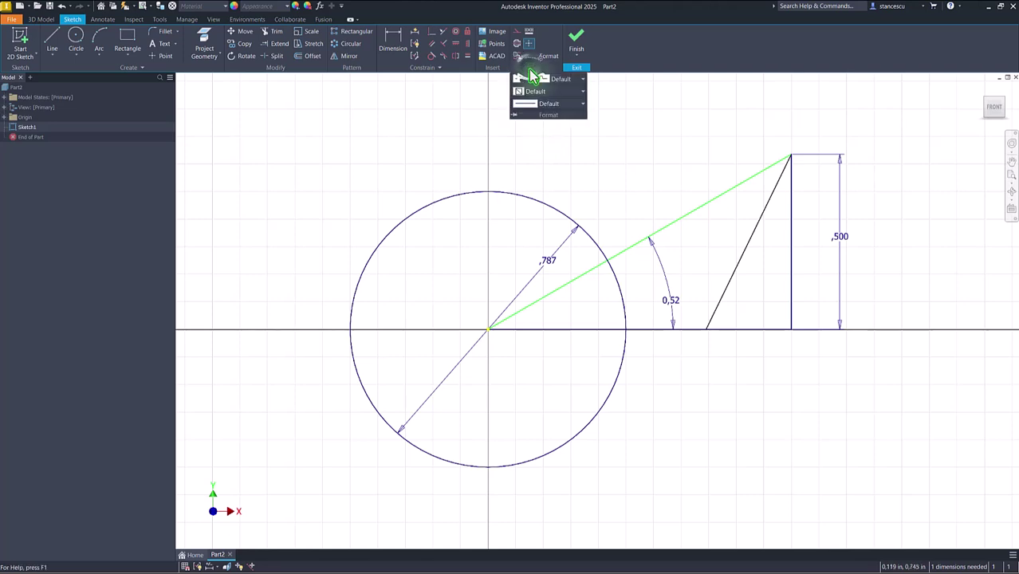
pyautogui.click(582, 105)
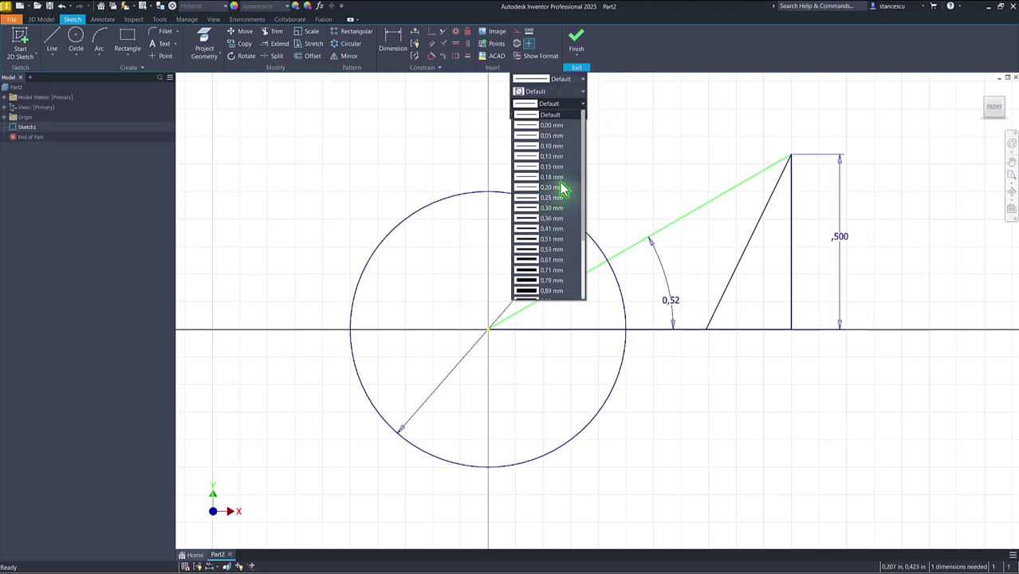
pyautogui.click(526, 271)
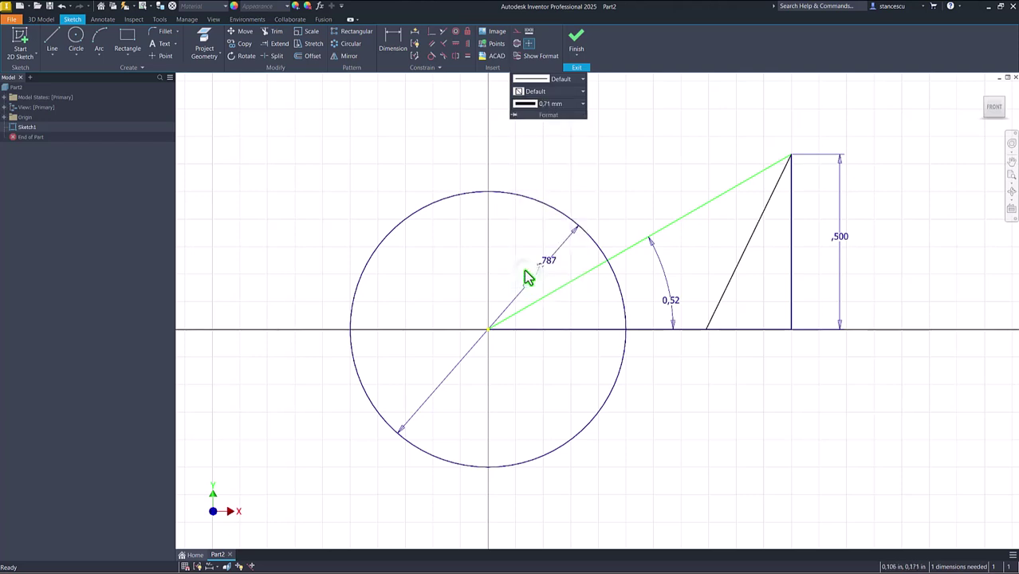
pyautogui.click(631, 147)
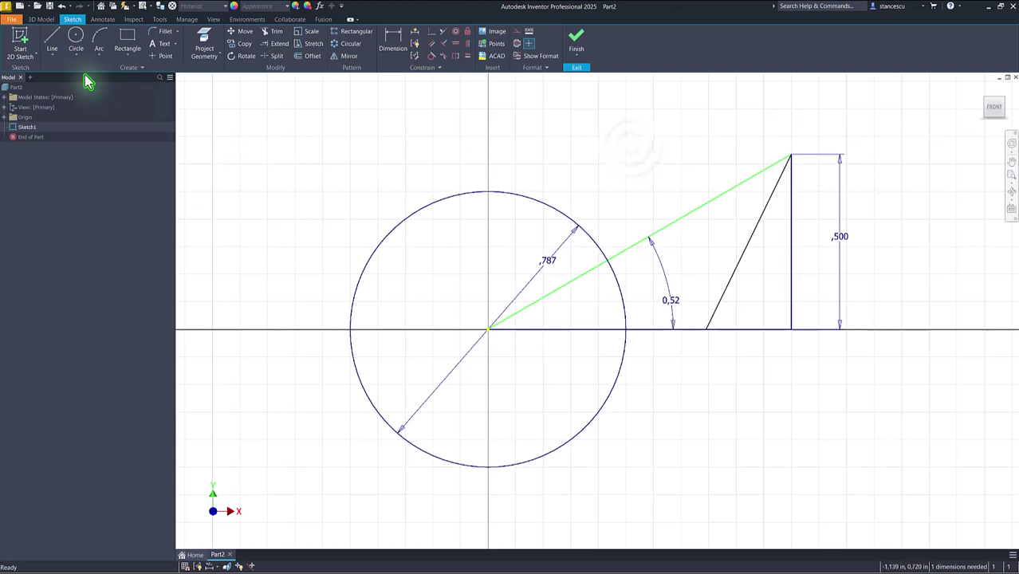
# Step: Draw a horizontal line above the circle, crossing the vertical axis
pyautogui.click(52, 44)
pyautogui.click(319, 152)
pyautogui.click(488, 154)
pyautogui.moveTo(488, 154); pyautogui.dragTo(574, 194)
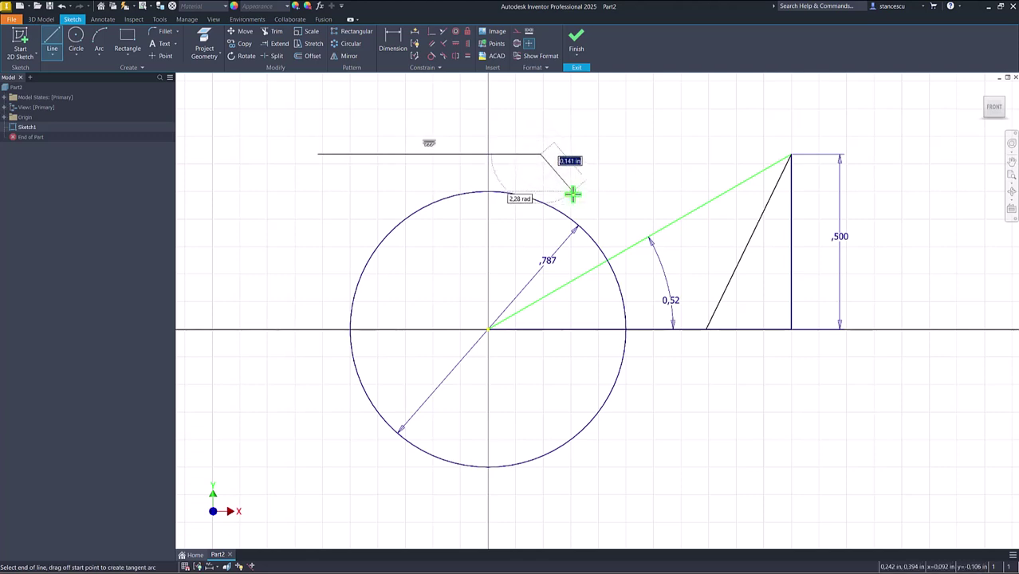
pyautogui.press('Escape')
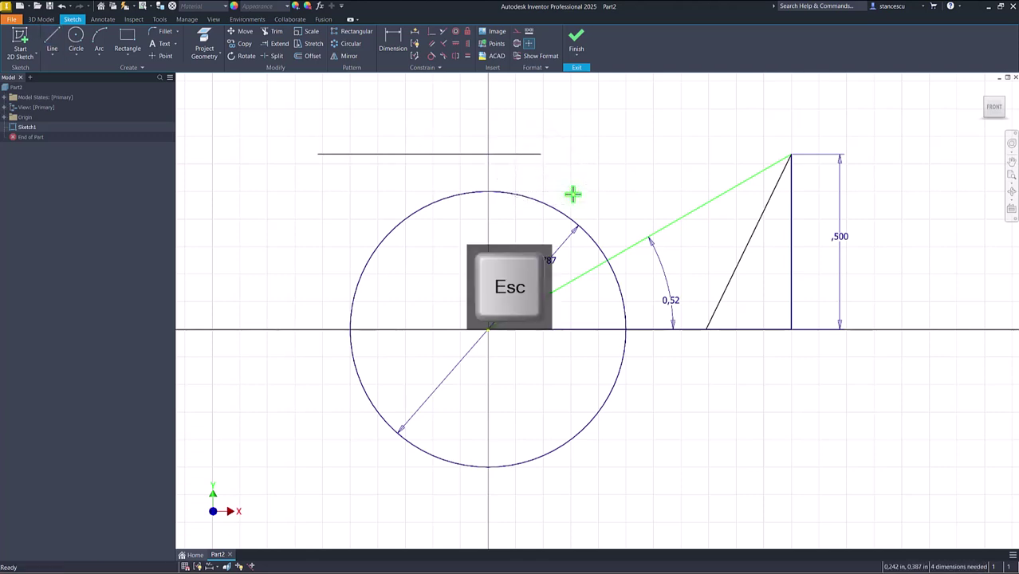
# Step: Set the circle's line weight to 0.30 mm
pyautogui.click(548, 212)
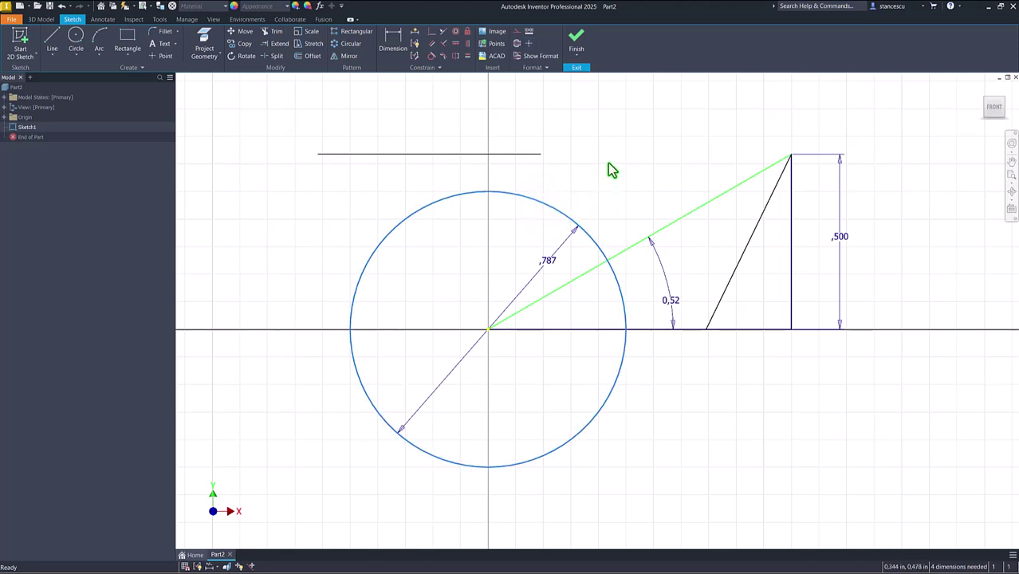
pyautogui.click(534, 69)
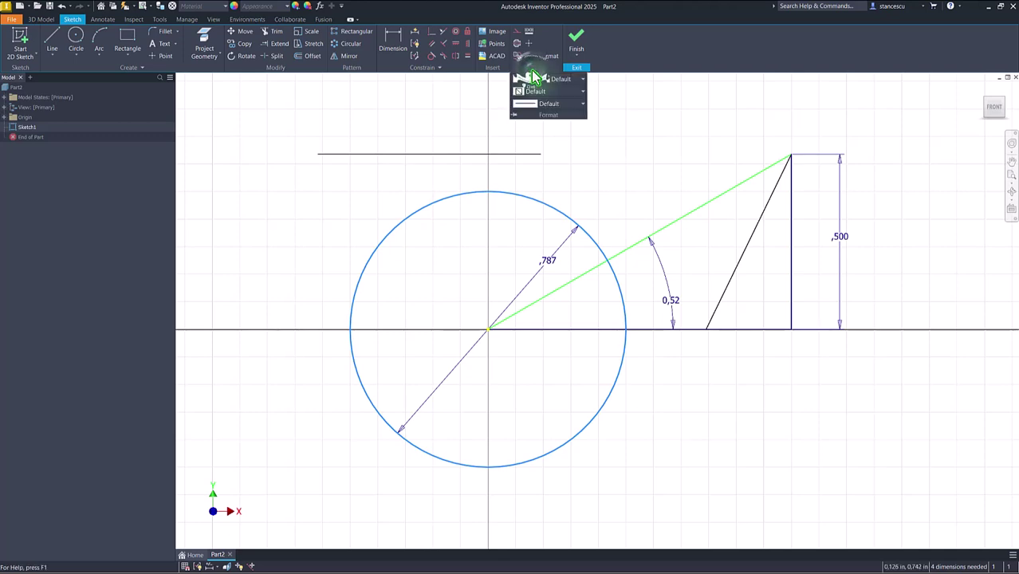
pyautogui.click(565, 106)
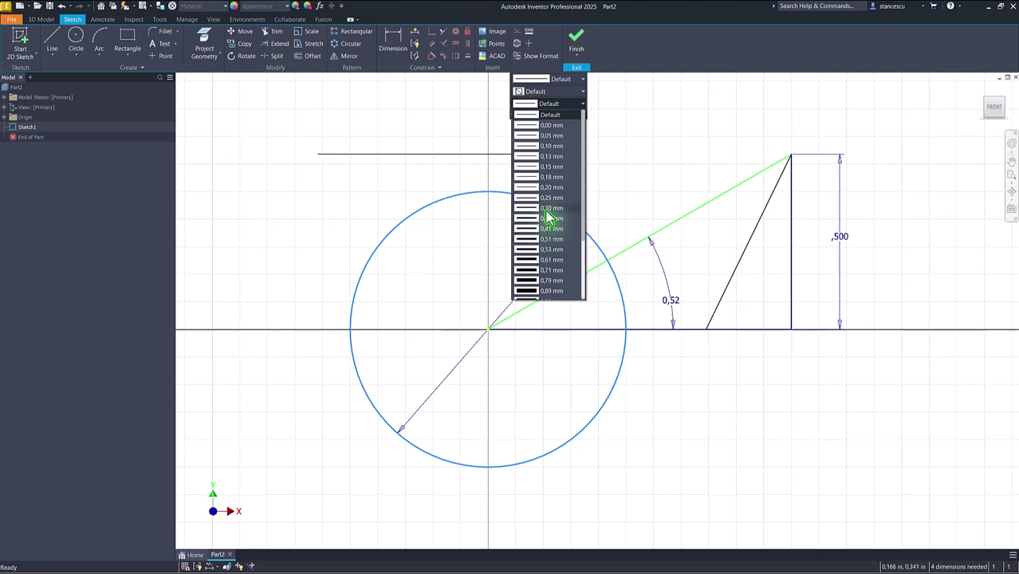
pyautogui.click(542, 207)
pyautogui.click(609, 177)
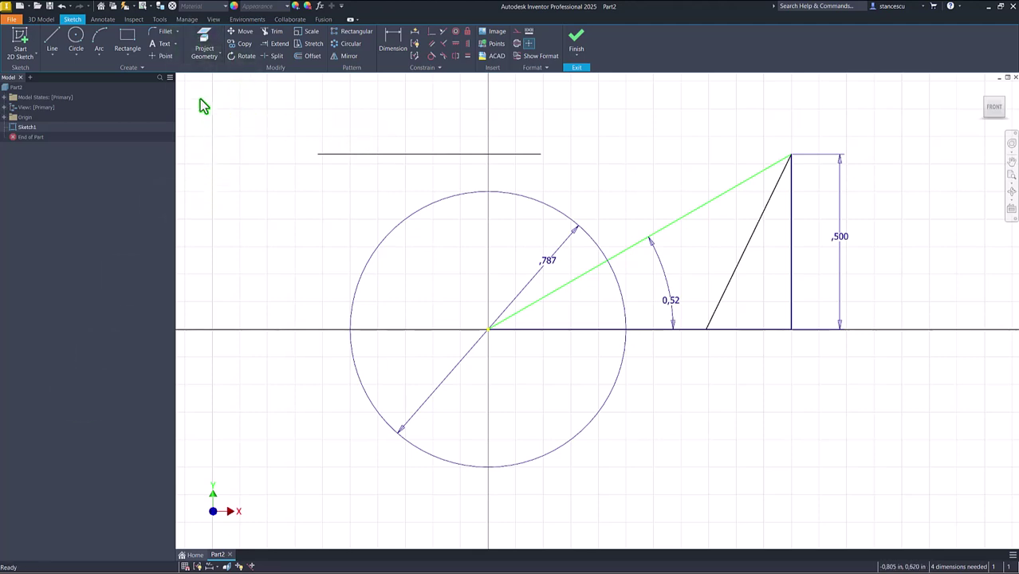
# Step: Change the document's sketch settings to display true line weights and apply them
pyautogui.click(160, 20)
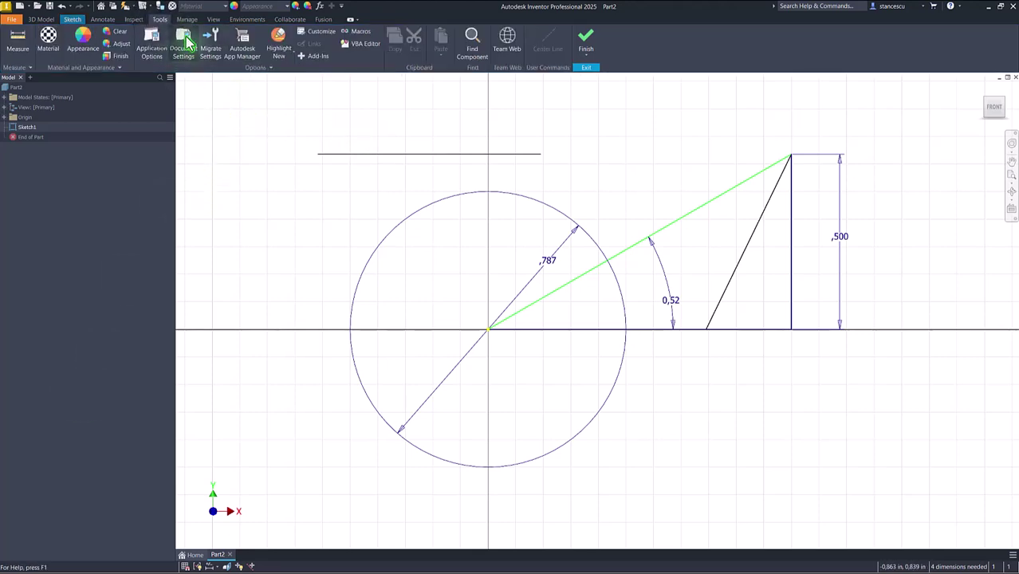
pyautogui.click(186, 41)
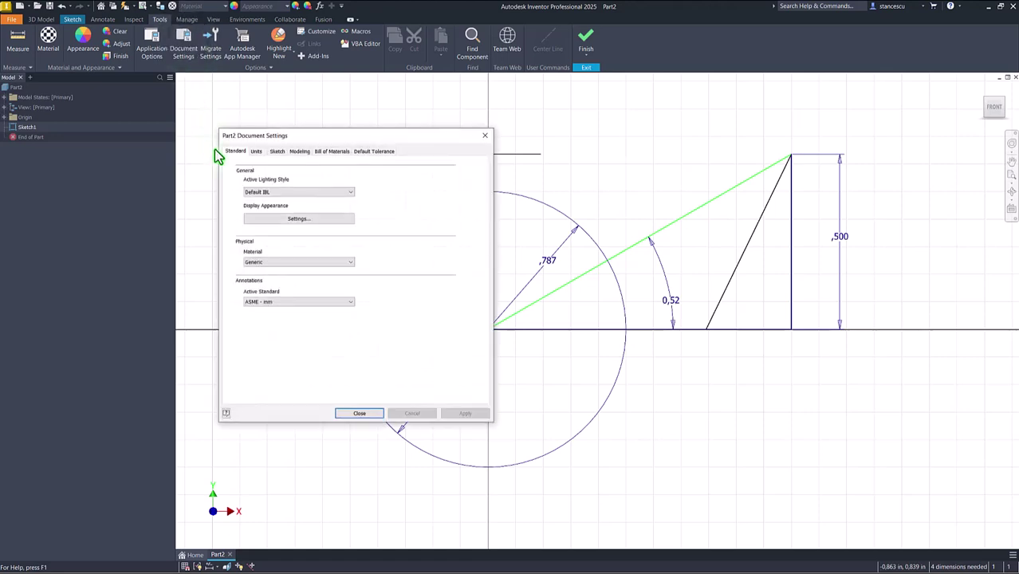
pyautogui.click(276, 152)
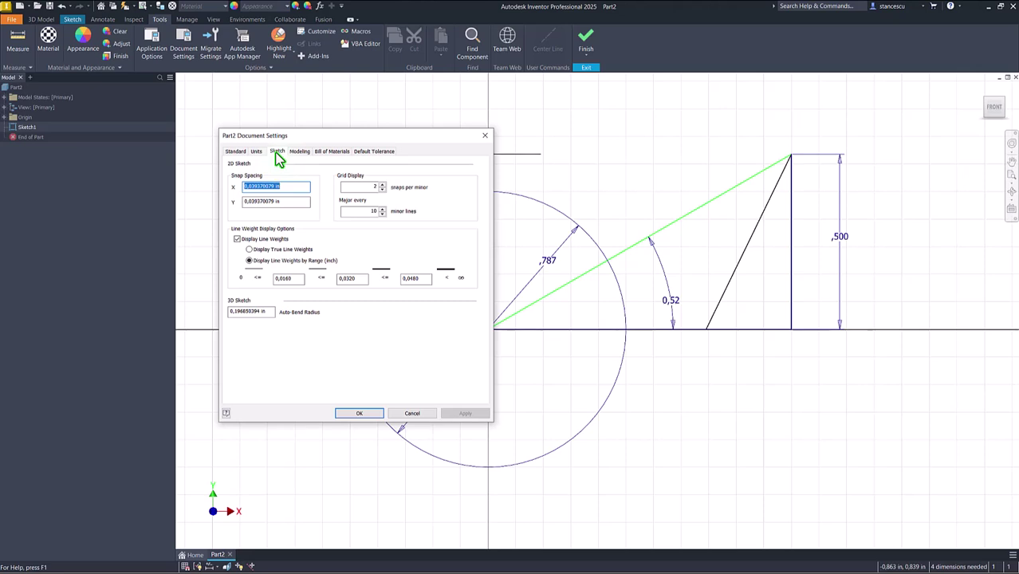
pyautogui.click(249, 249)
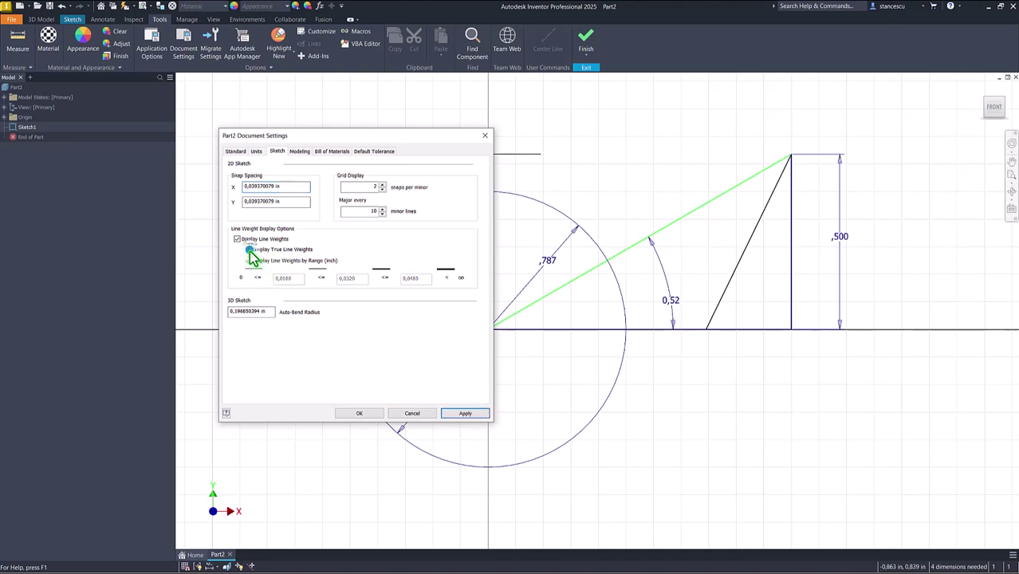
pyautogui.click(466, 414)
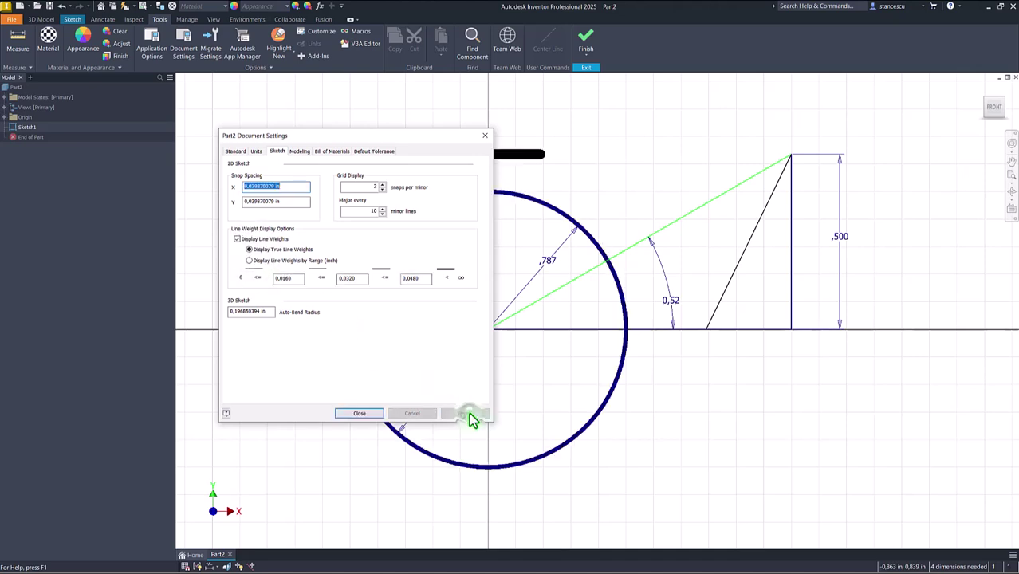
pyautogui.click(359, 414)
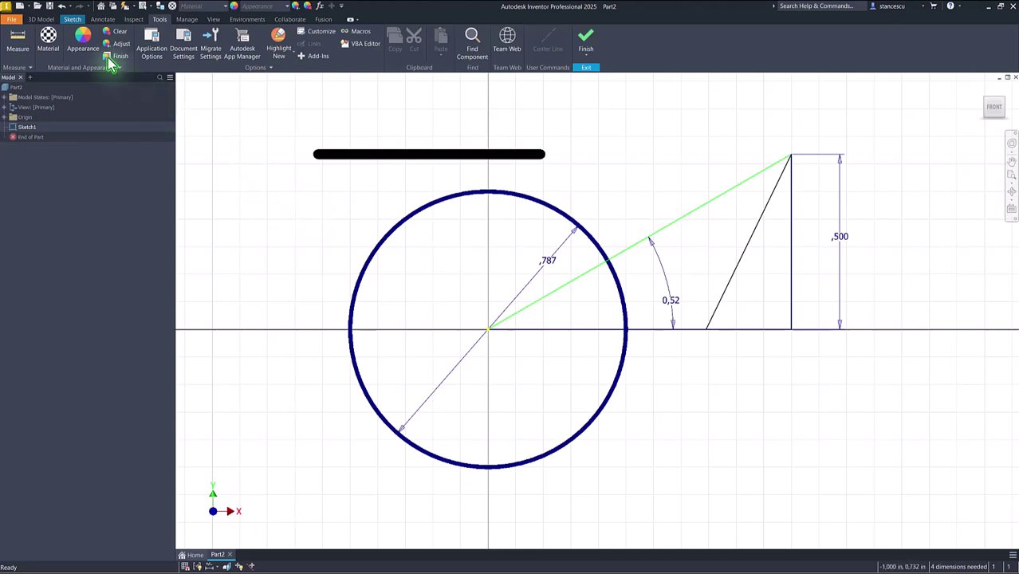
# Step: Draw two connected lines below the triangle, rising to a peak and dropping steeply to form an open angle
pyautogui.click(71, 21)
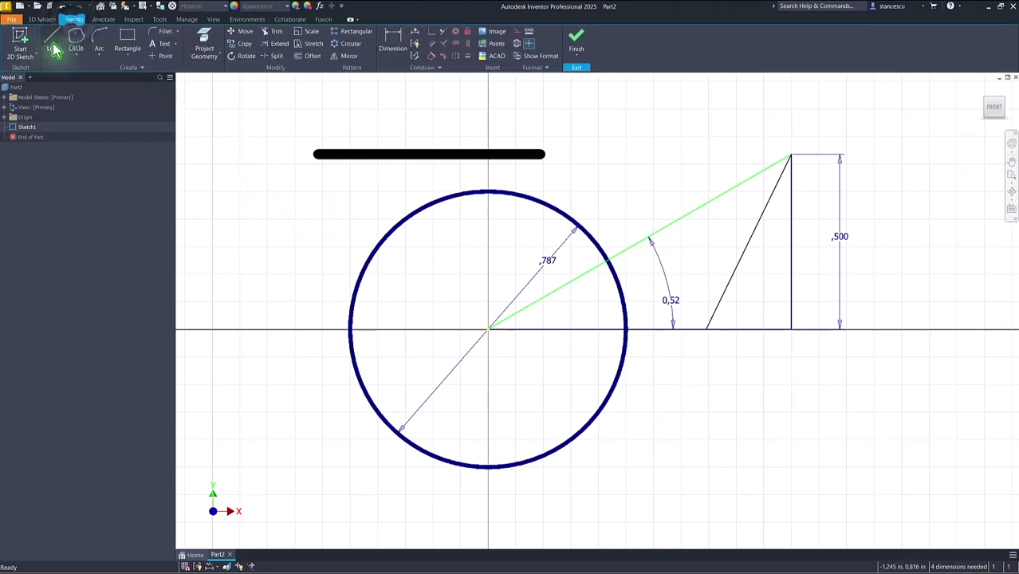
pyautogui.click(53, 43)
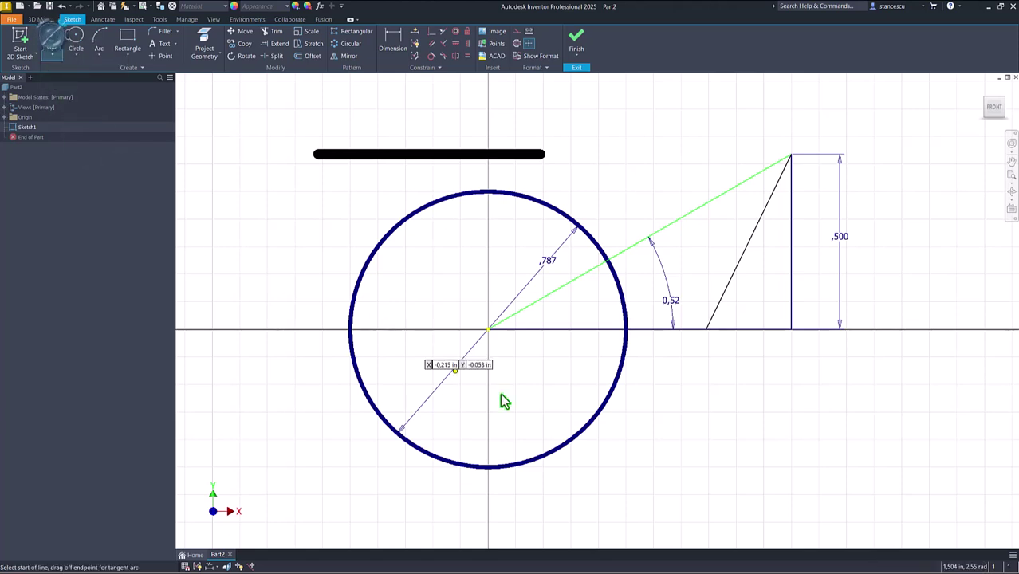
pyautogui.click(740, 431)
pyautogui.click(829, 368)
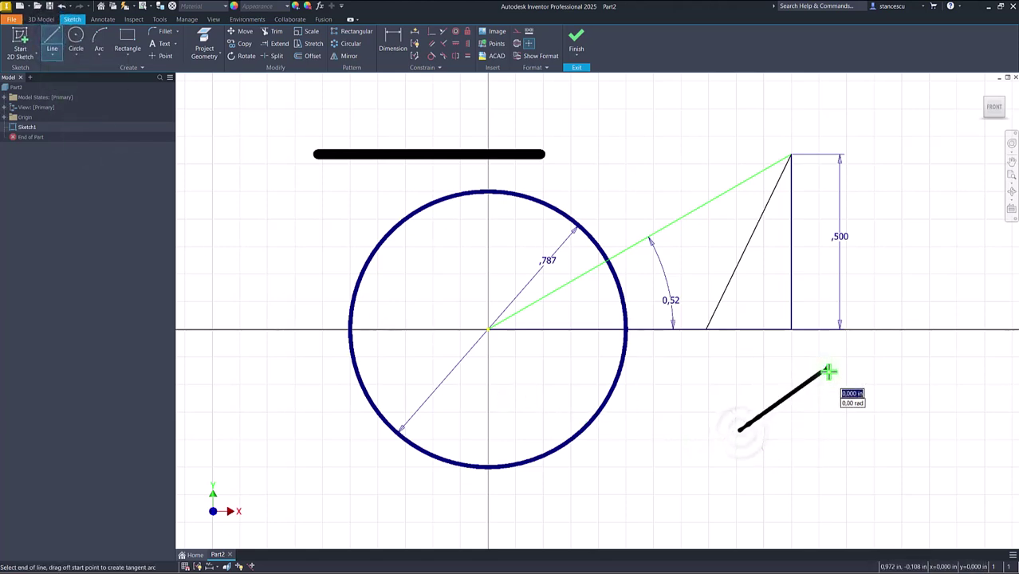
pyautogui.click(836, 431)
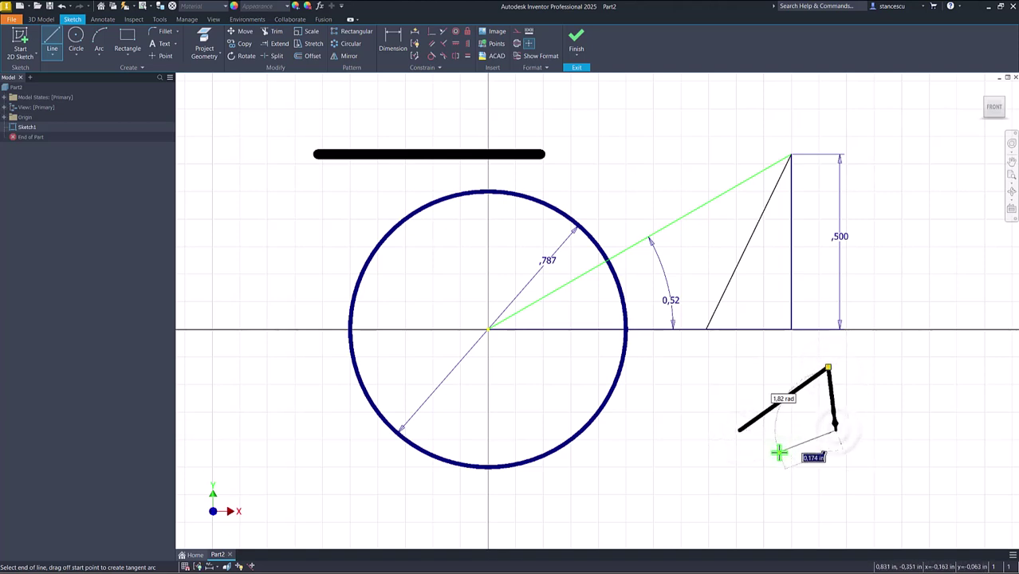
pyautogui.press('Escape')
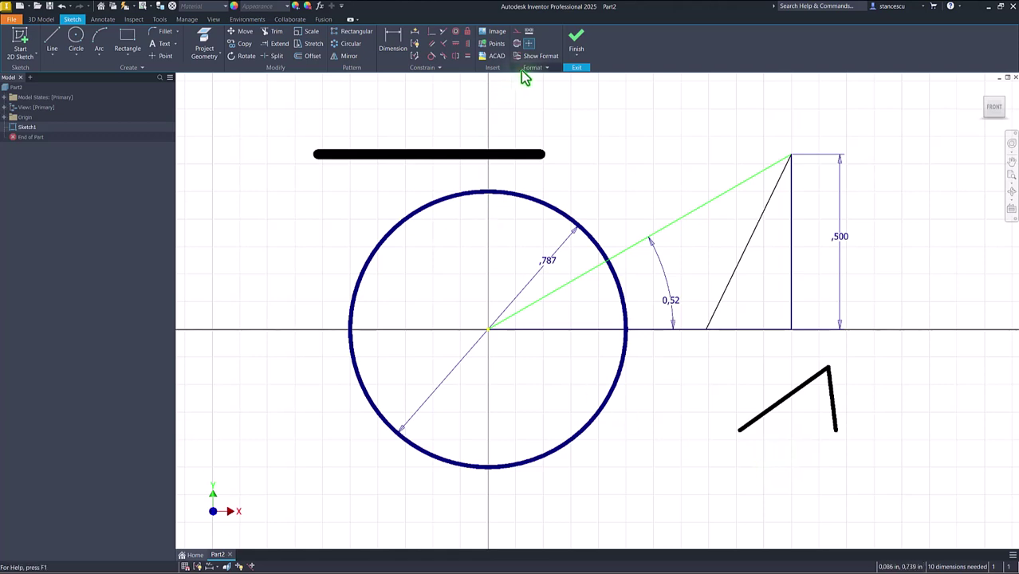
# Step: Reset the line weight for new sketch geometry to Default and draw a short rising line above the circle's right side
pyautogui.click(546, 69)
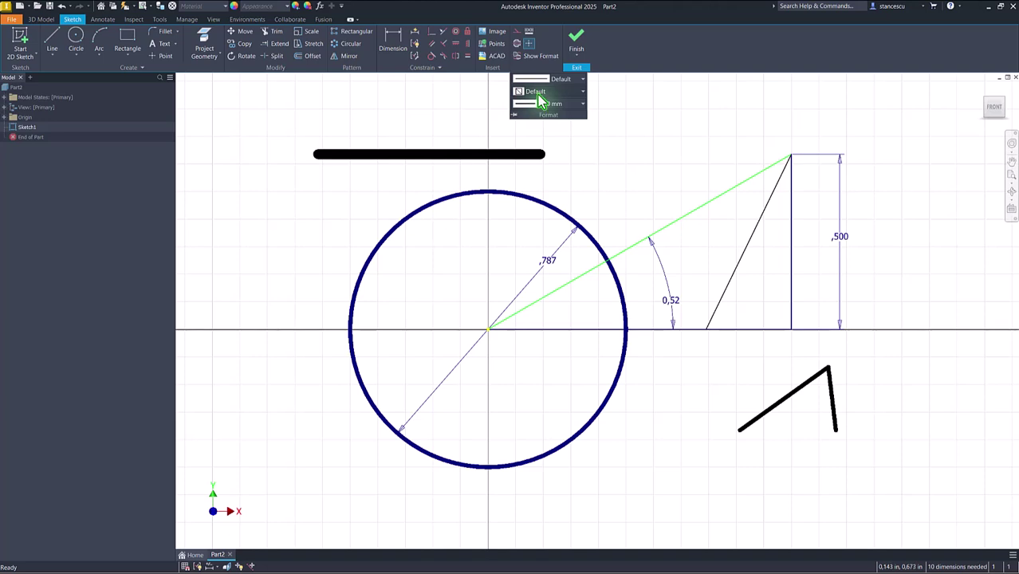
pyautogui.click(549, 106)
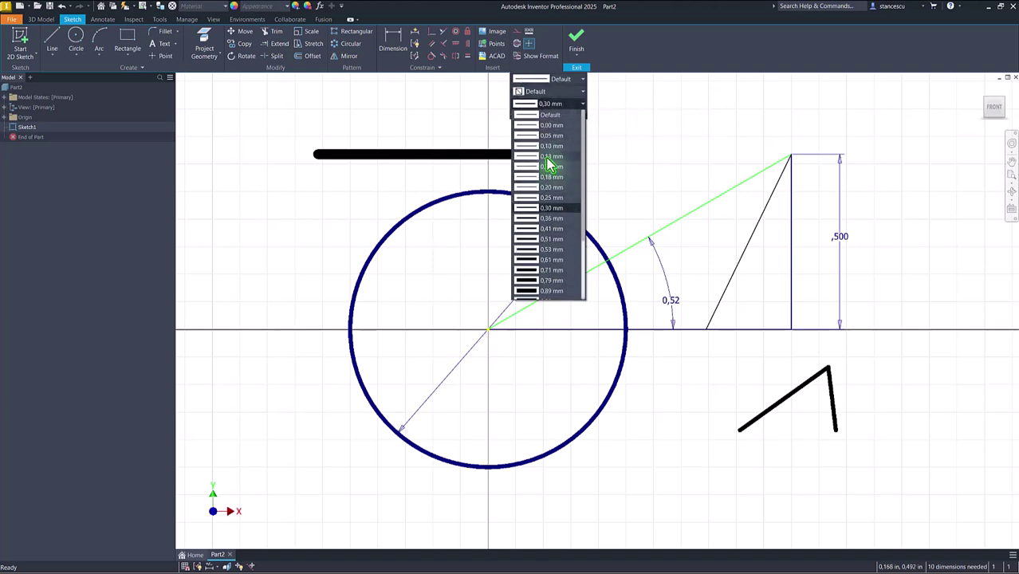
pyautogui.click(550, 119)
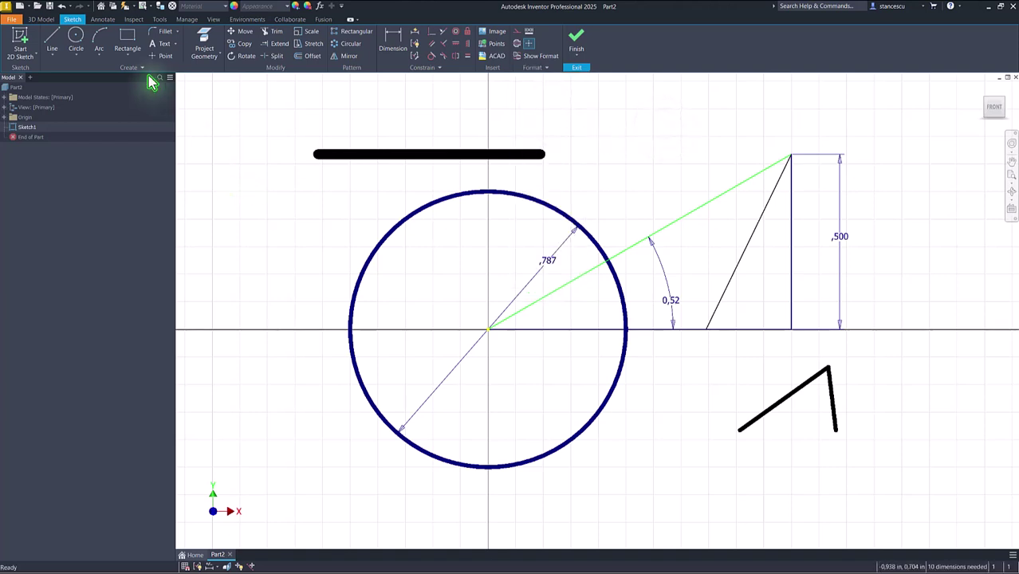
pyautogui.click(52, 40)
pyautogui.click(597, 130)
pyautogui.click(706, 102)
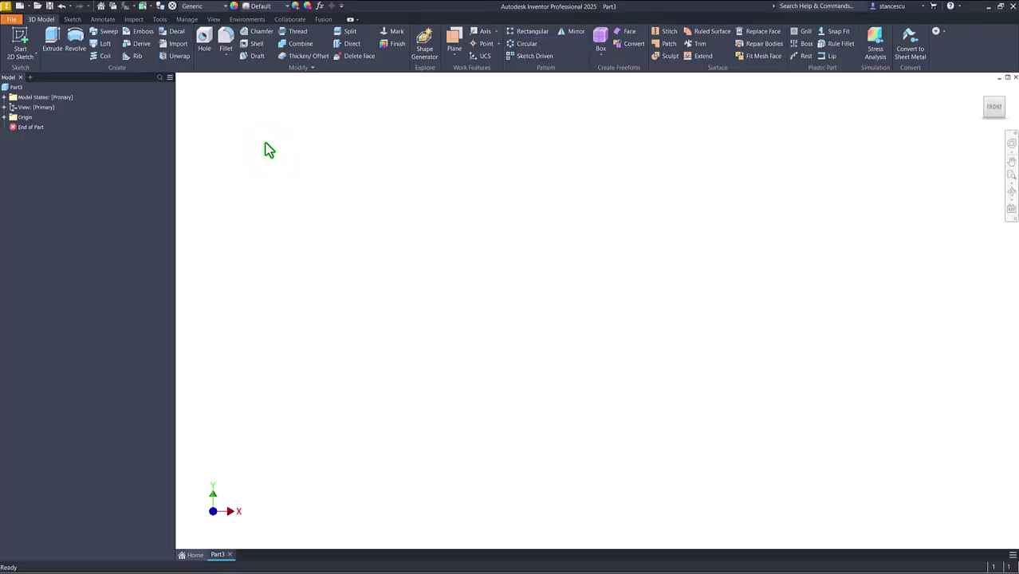
# Step: Start a 2D sketch in the new part and draw a line 12 mm long at 120° from the horizontal
pyautogui.click(20, 40)
pyautogui.click(570, 184)
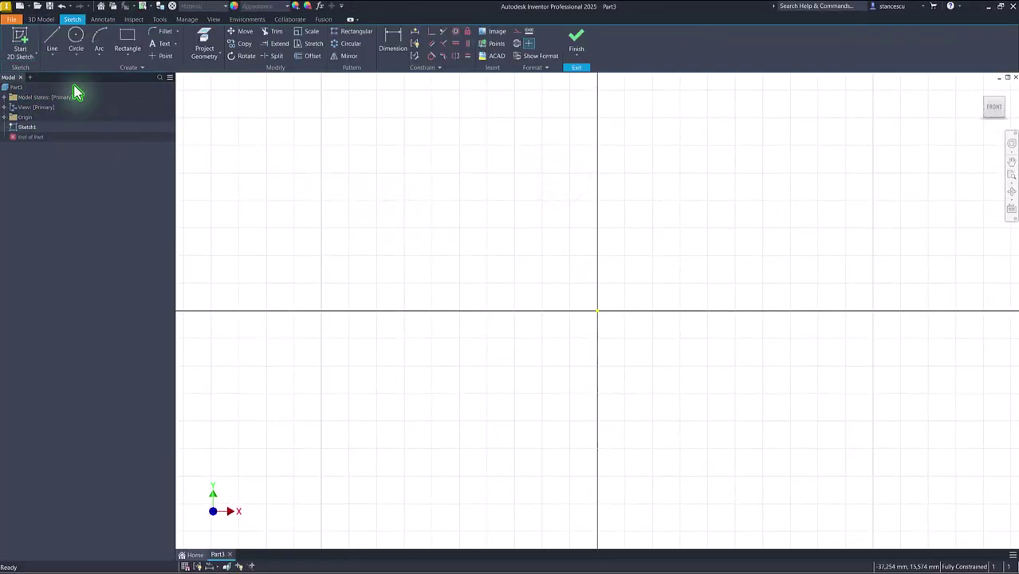
pyautogui.click(54, 44)
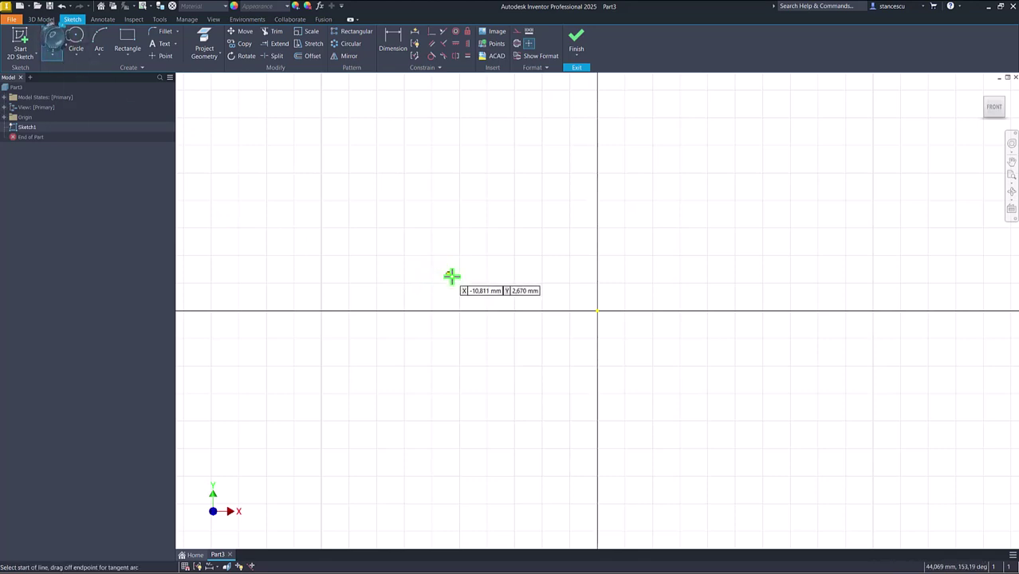
pyautogui.click(639, 257)
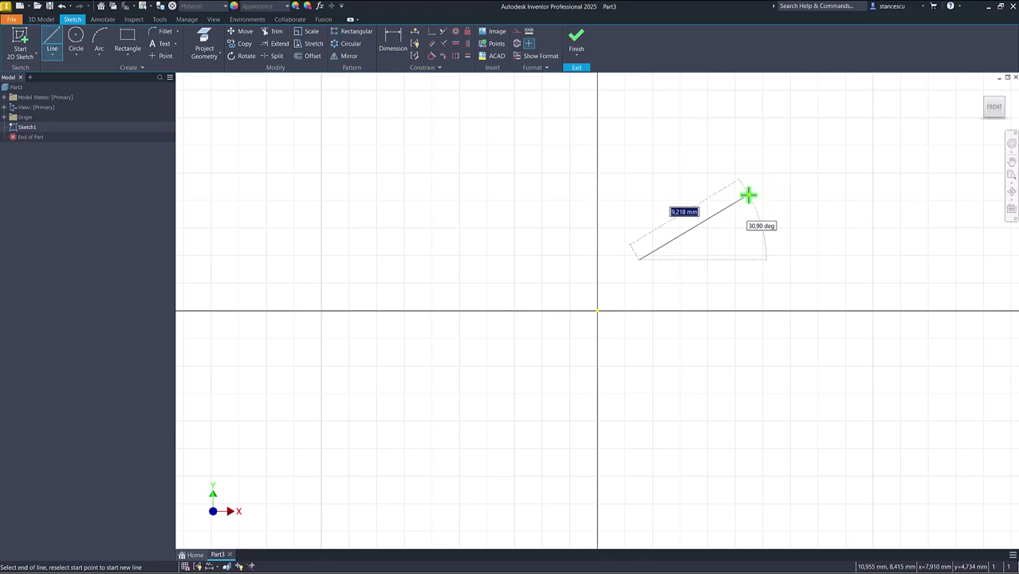
pyautogui.write('12')
pyautogui.press('Tab')
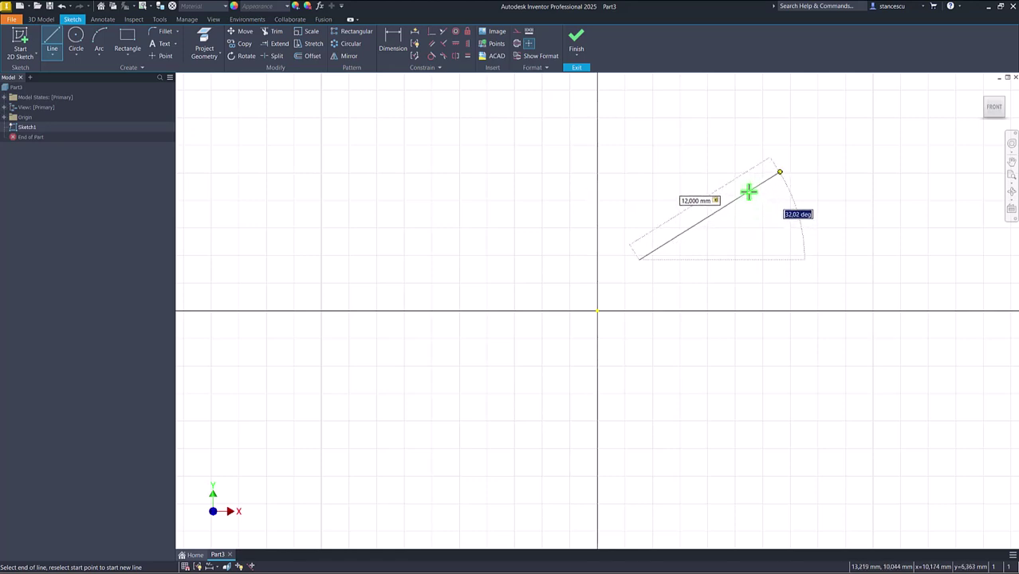
pyautogui.write('128')
pyautogui.press('Return')
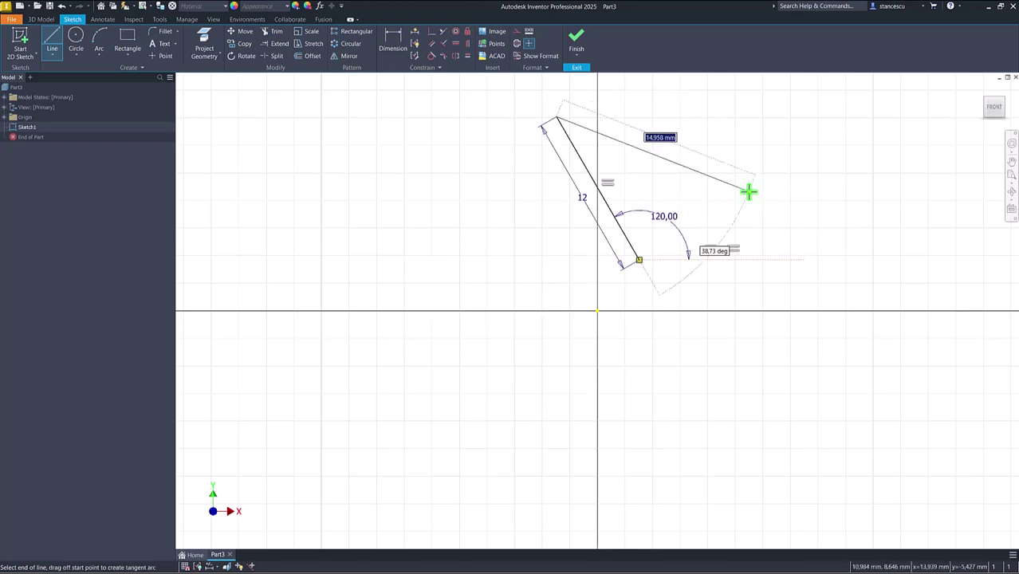
pyautogui.press('Escape')
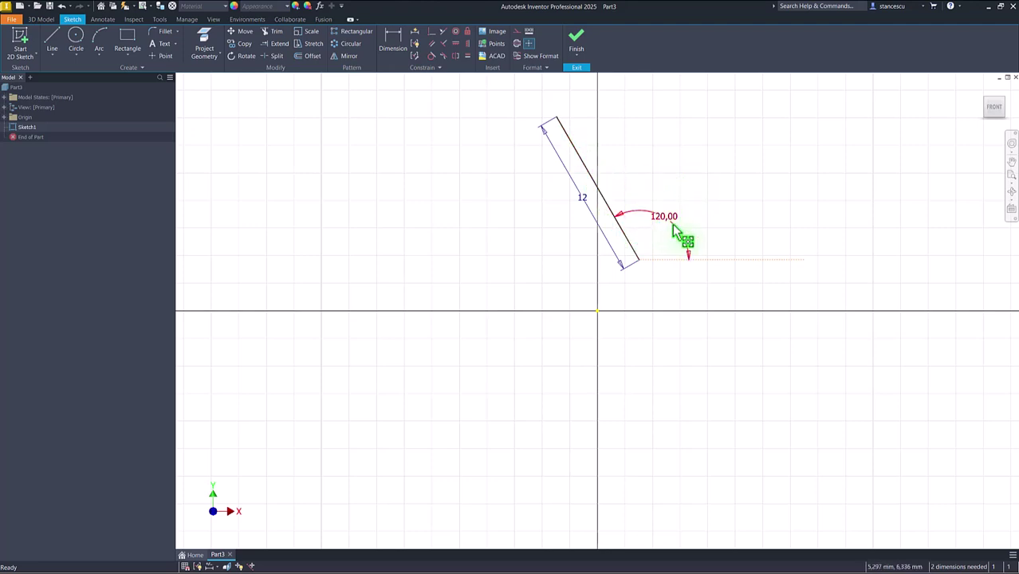
# Step: Select the horizontal reference line at the 120° angle and examine the constraints linking it to the 12 mm line
pyautogui.click(734, 260)
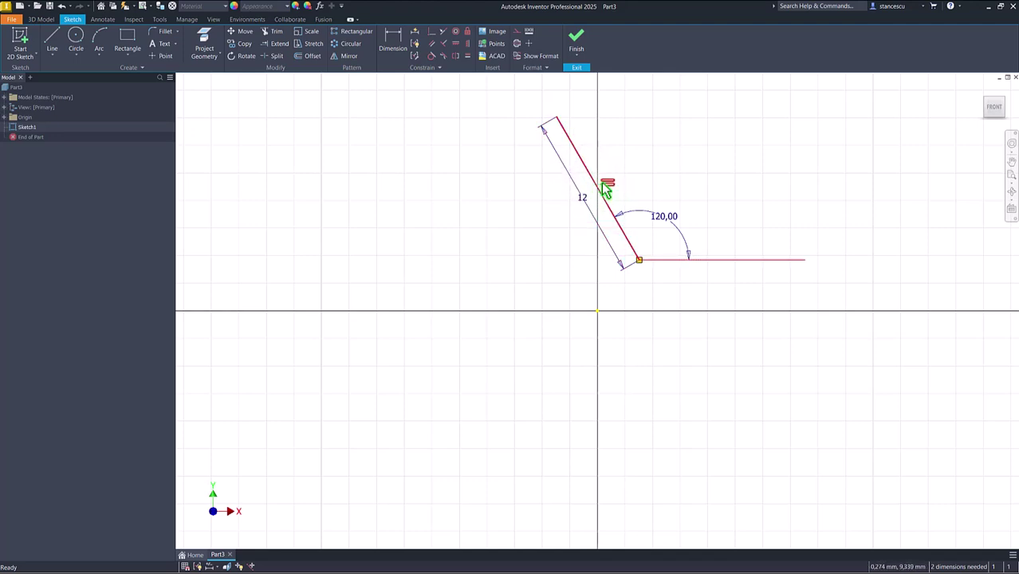
pyautogui.click(644, 245)
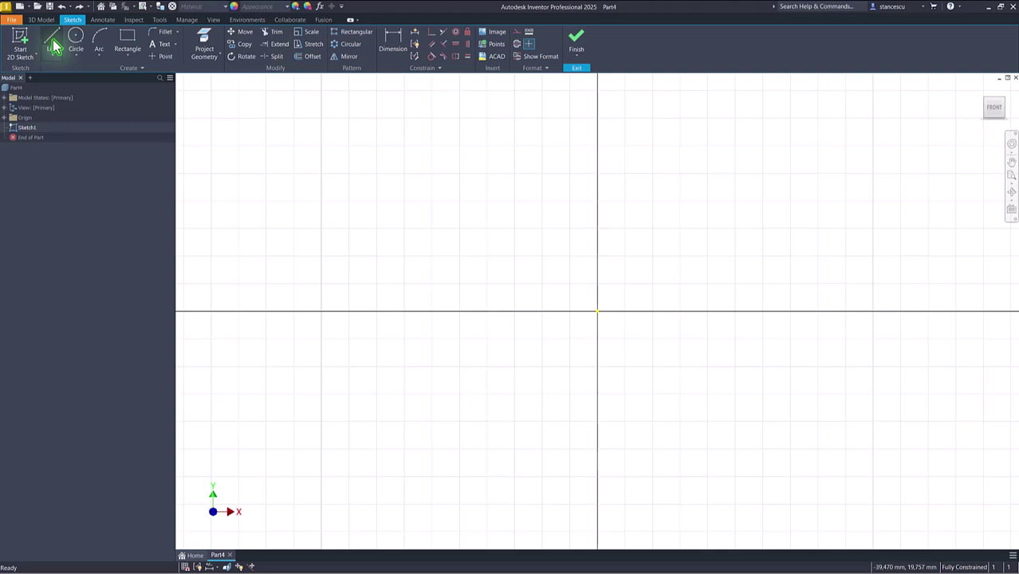
# Step: Draw a gently descending line across the vertical axis and continue it with a tangent arc curving downward from its right end
pyautogui.click(54, 46)
pyautogui.click(395, 174)
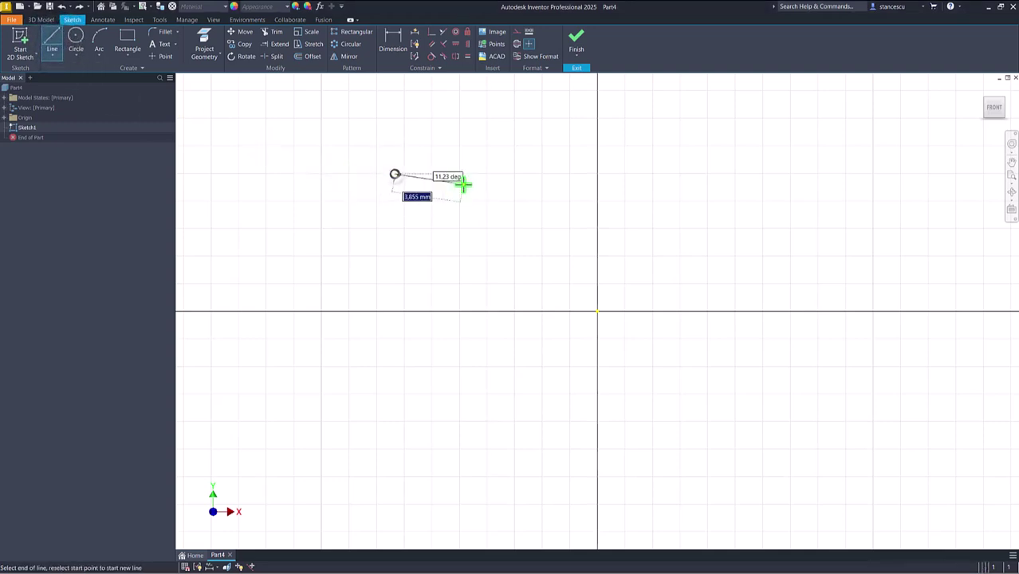
pyautogui.click(690, 229)
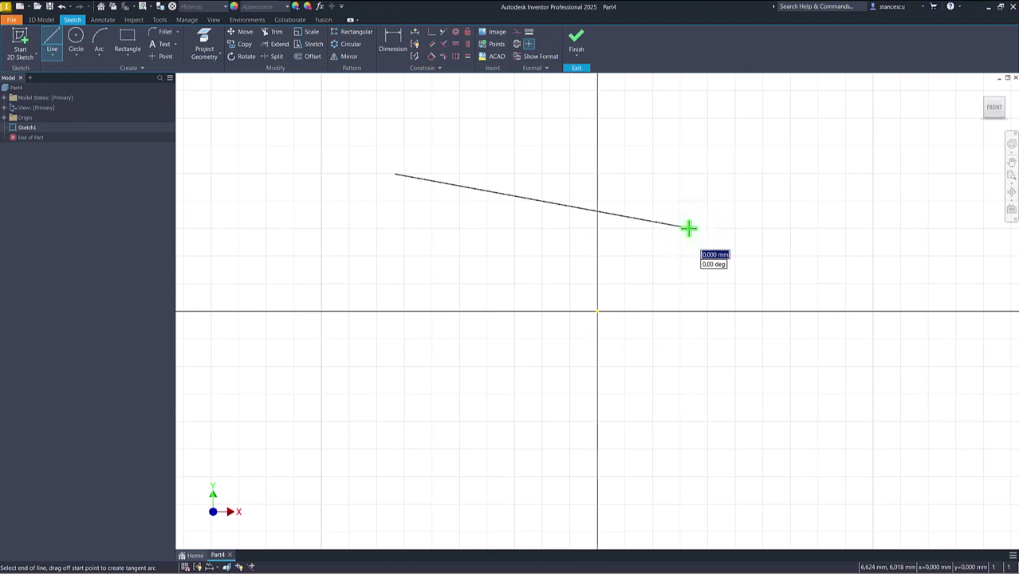
pyautogui.moveTo(689, 229)
pyautogui.mouseDown()
pyautogui.moveTo(798, 209)
pyautogui.moveTo(689, 229)
pyautogui.moveTo(700, 177)
pyautogui.moveTo(741, 163)
pyautogui.moveTo(689, 224)
pyautogui.moveTo(694, 269)
pyautogui.moveTo(683, 249)
pyautogui.moveTo(688, 229)
pyautogui.moveTo(616, 242)
pyautogui.moveTo(686, 229)
pyautogui.moveTo(740, 239)
pyautogui.moveTo(783, 281)
pyautogui.mouseUp()
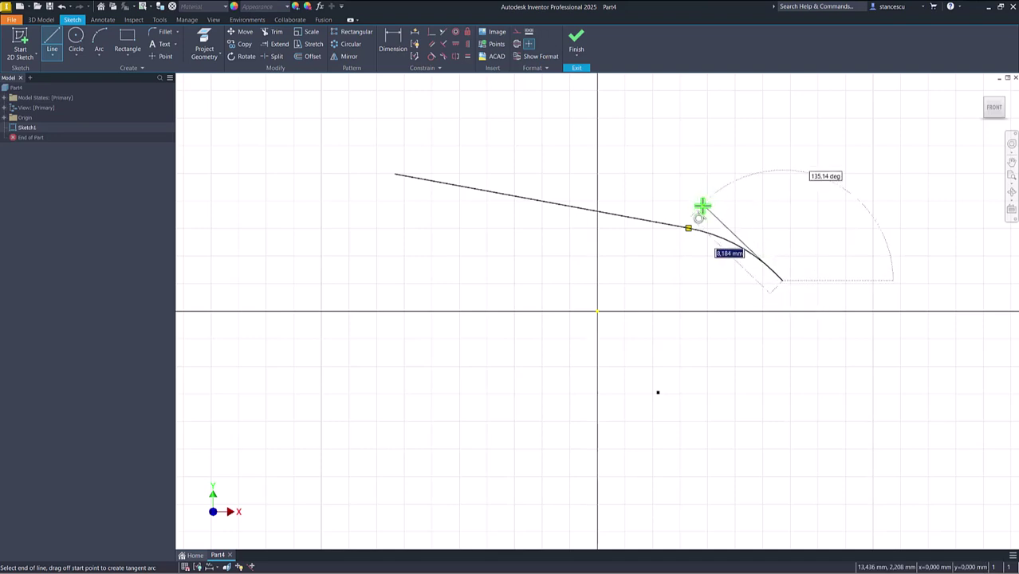
pyautogui.press('Escape')
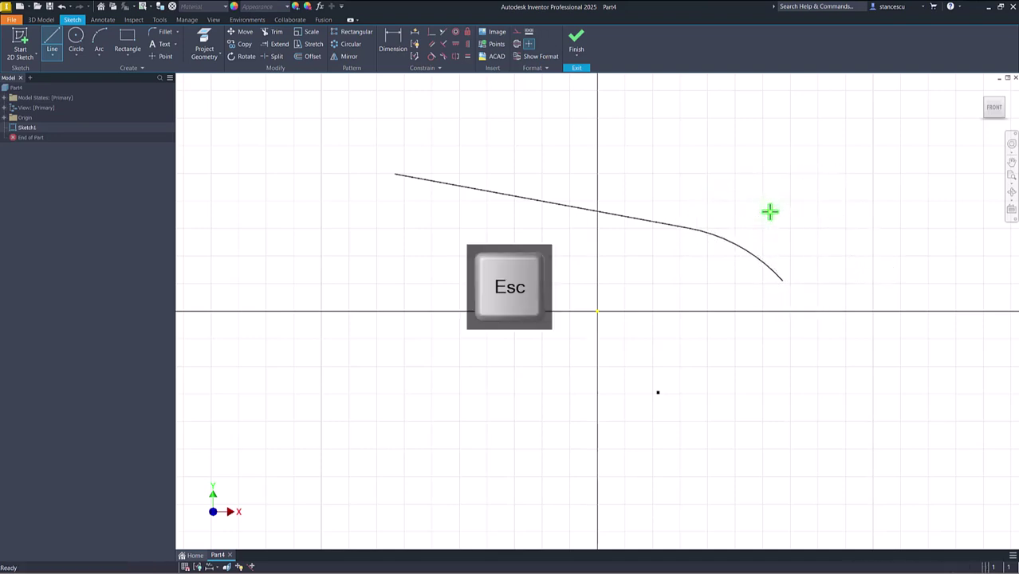
pyautogui.press('Escape')
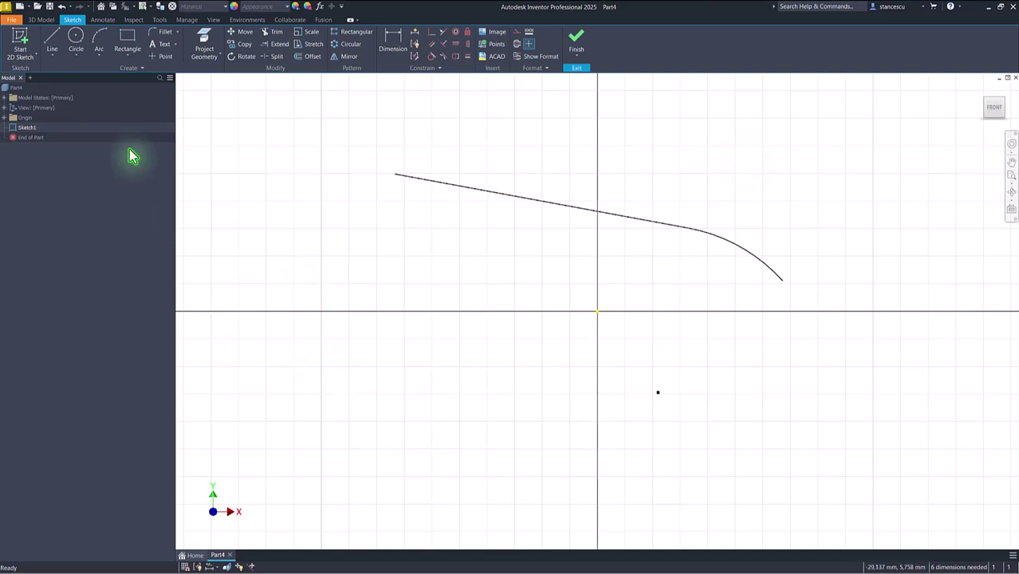
# Step: Draw a circle in the lower-left quadrant of the sketch, below the sloped line
pyautogui.click(75, 36)
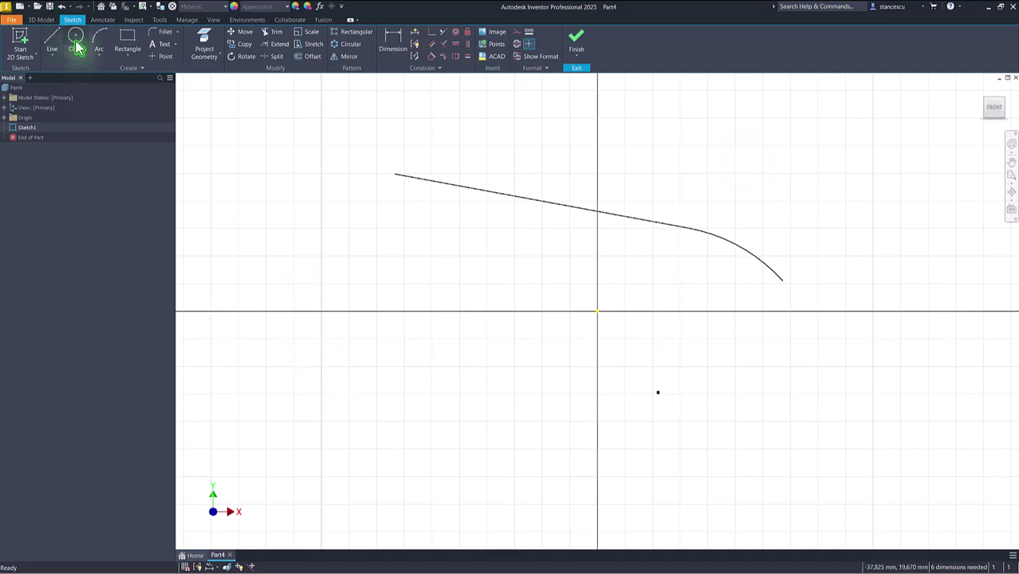
pyautogui.click(387, 434)
pyautogui.click(429, 400)
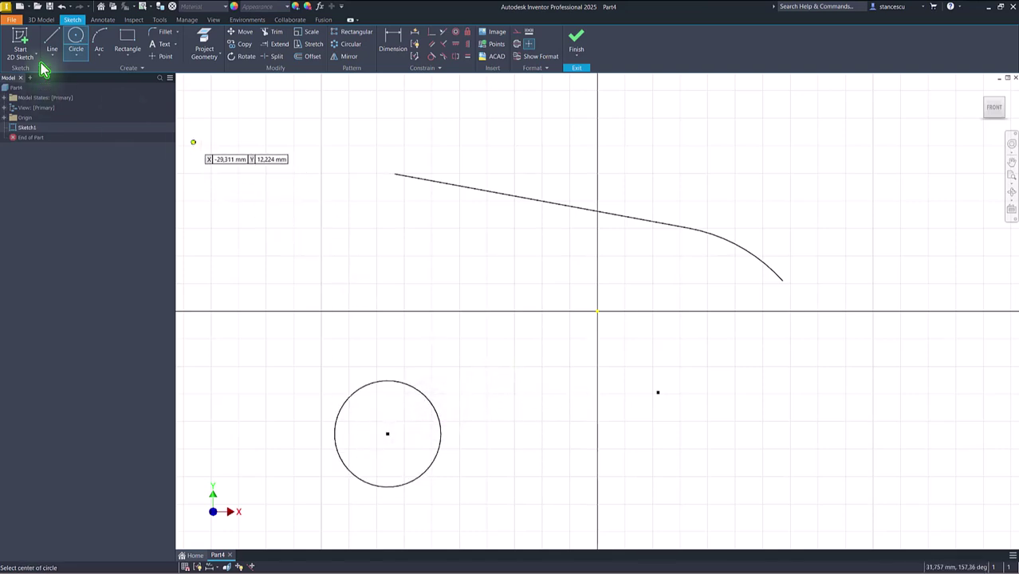
# Step: Draw a line tangent to the circle, running from near its top outward to the upper left
pyautogui.click(51, 37)
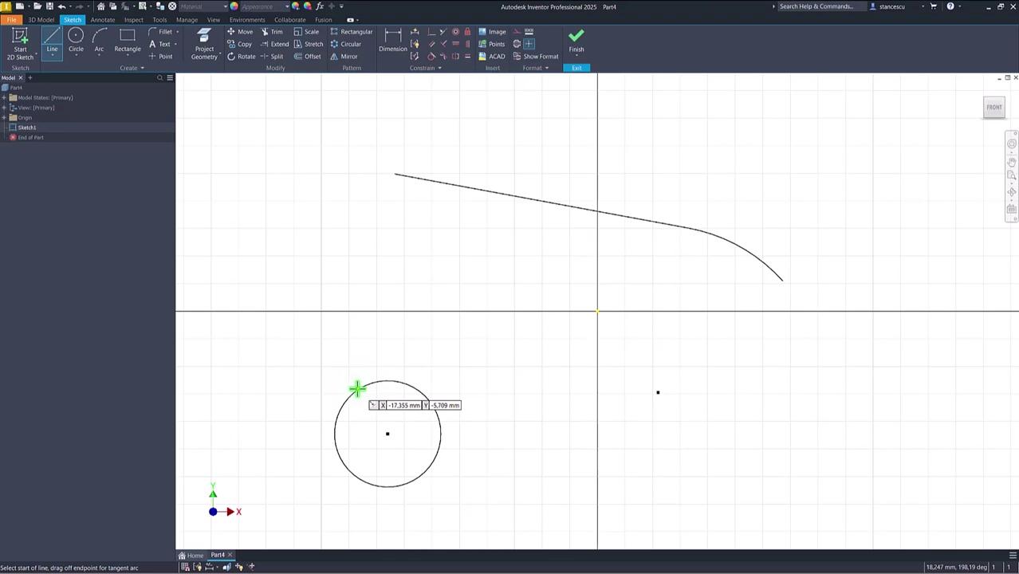
pyautogui.moveTo(356, 390); pyautogui.dragTo(543, 468)
pyautogui.moveTo(527, 489); pyautogui.dragTo(327, 352)
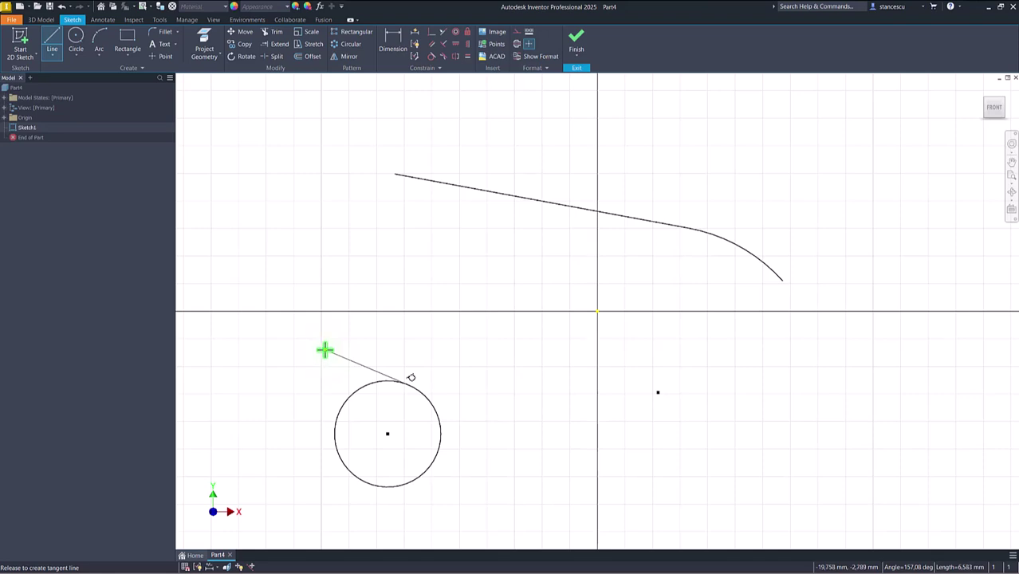
pyautogui.moveTo(325, 351); pyautogui.dragTo(287, 361)
pyautogui.press('Escape')
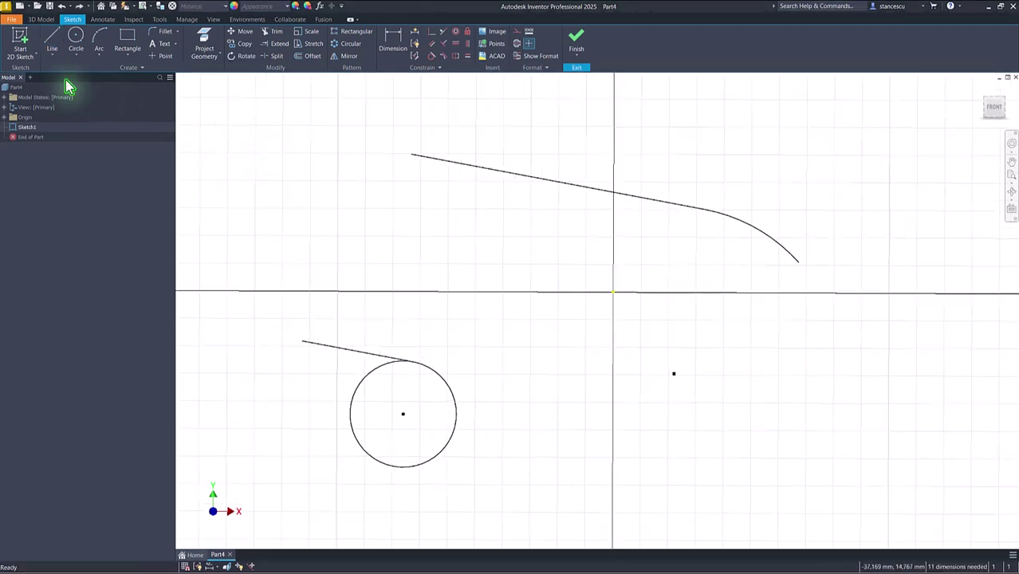
# Step: Draw a short line perpendicular to the circle, extending outward from its upper-right edge
pyautogui.click(50, 40)
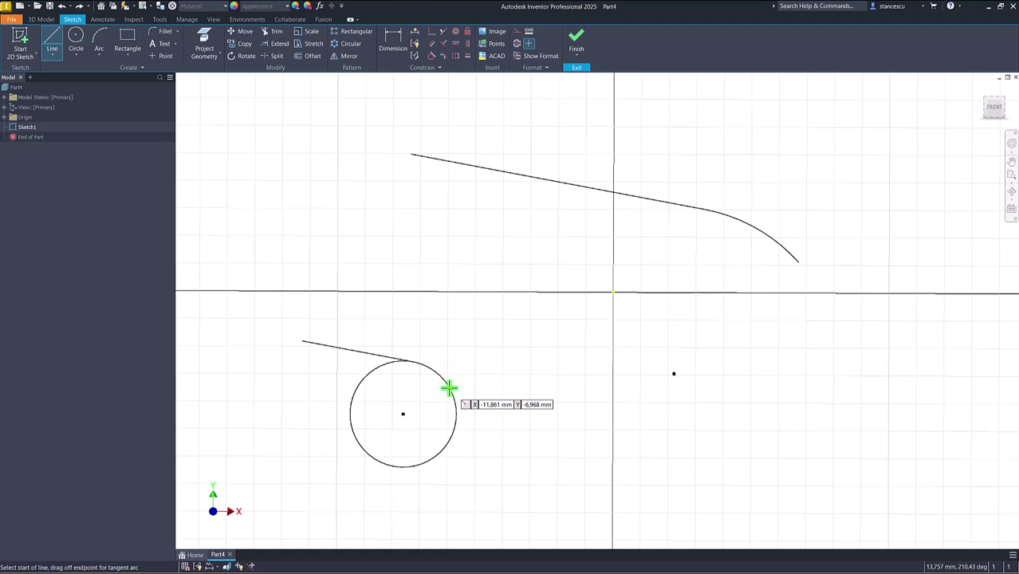
pyautogui.moveTo(449, 388); pyautogui.dragTo(485, 351)
pyautogui.press('Escape')
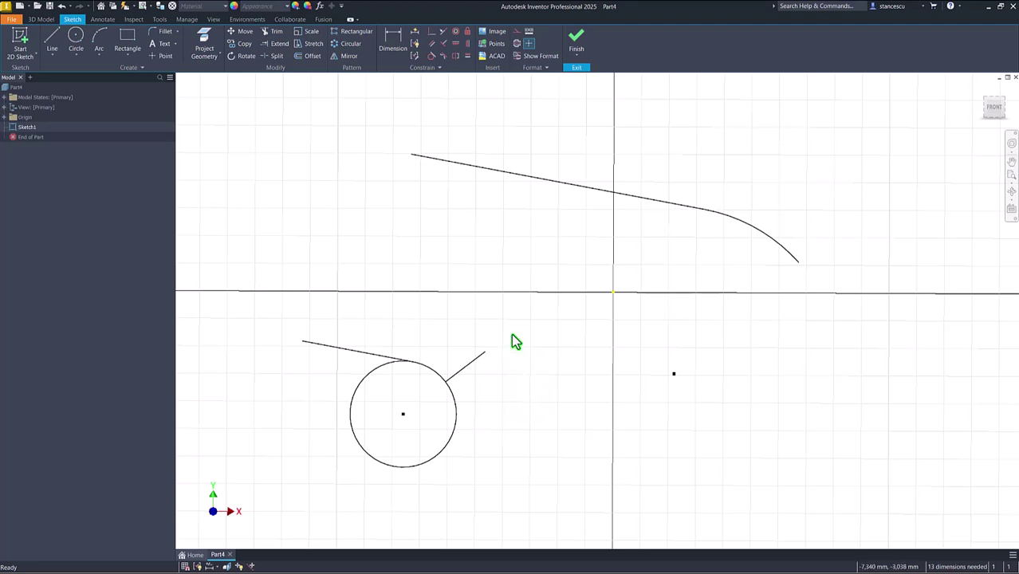
# Step: Draw a line rising to the right in the lower-right quadrant, ending the chain there so another line can start
pyautogui.click(52, 38)
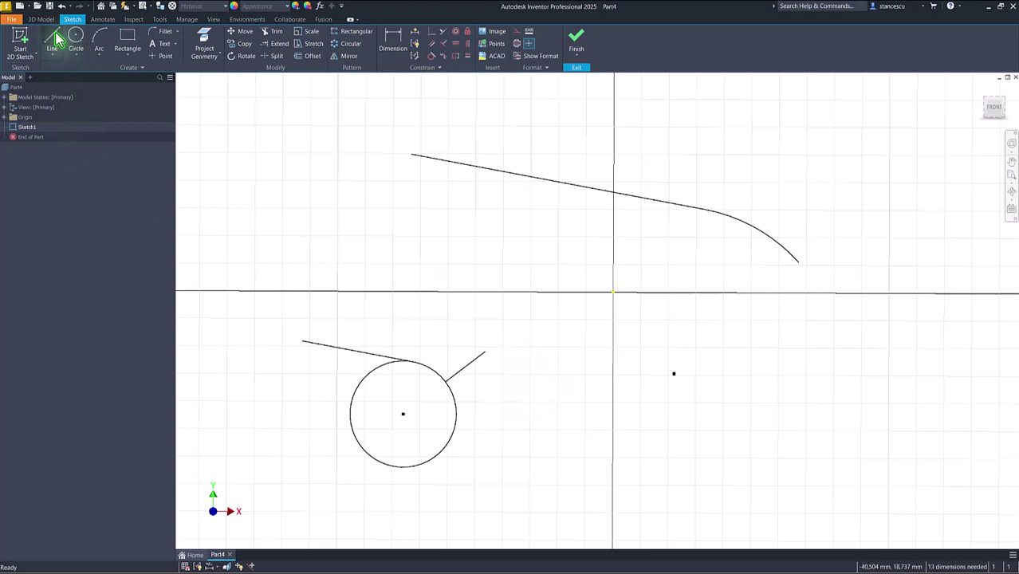
pyautogui.click(676, 438)
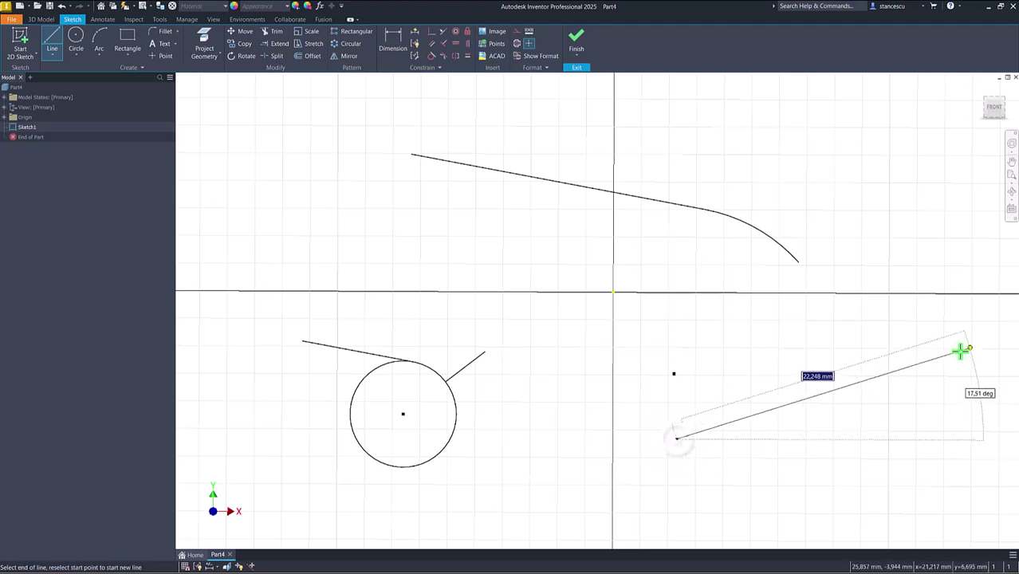
pyautogui.click(868, 366)
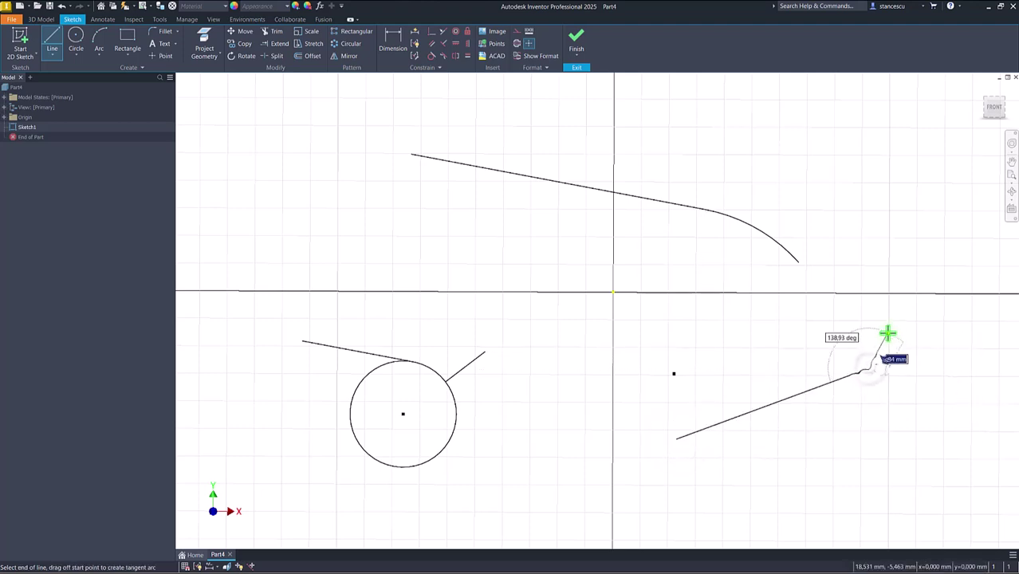
pyautogui.rightClick(888, 334)
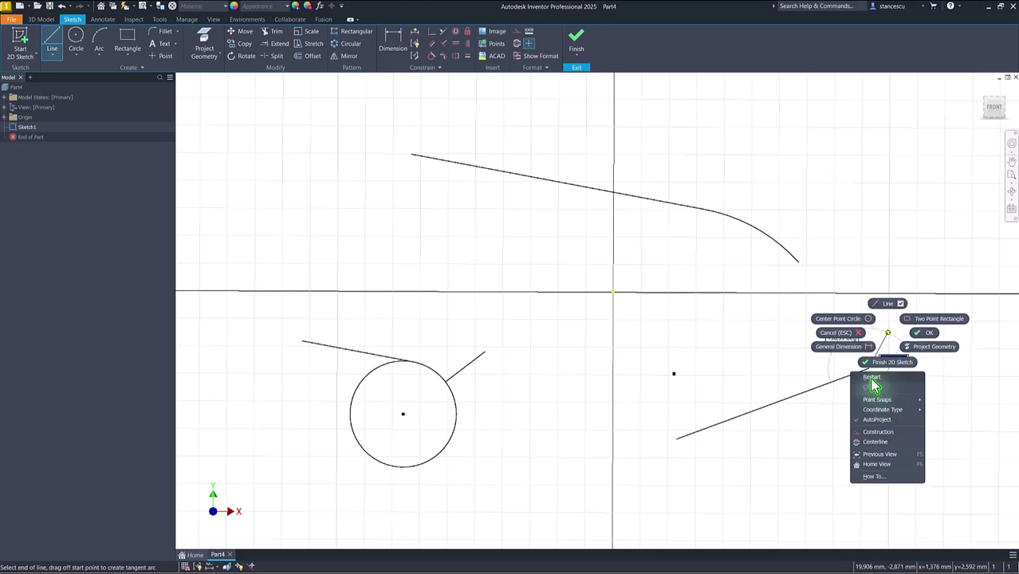
pyautogui.click(871, 377)
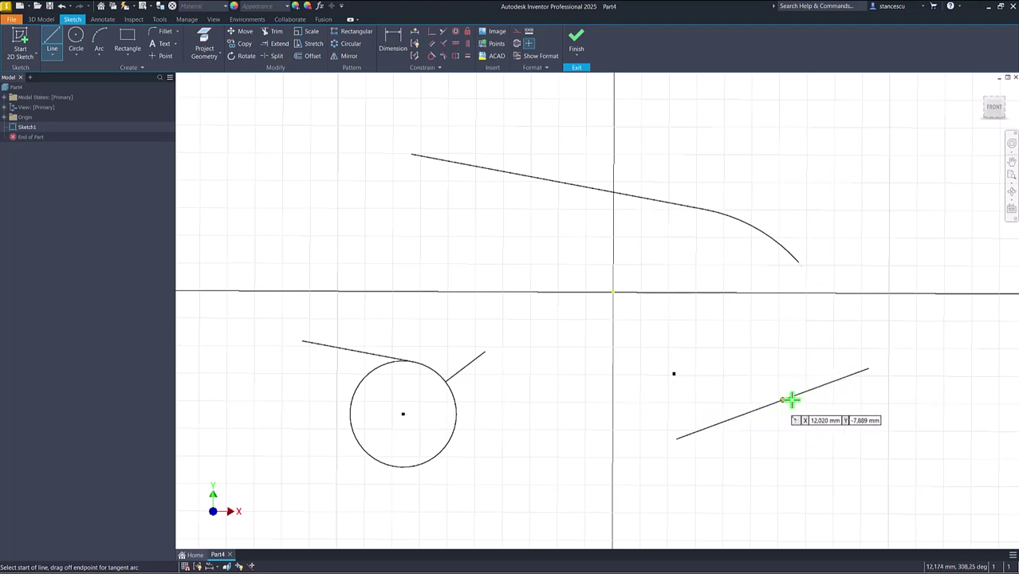
# Step: Draw a short line perpendicular to the rising line, extending downward from its upper half, and end the Line command
pyautogui.moveTo(817, 388)
pyautogui.mouseDown()
pyautogui.moveTo(784, 342)
pyautogui.moveTo(741, 344)
pyautogui.moveTo(810, 320)
pyautogui.moveTo(745, 346)
pyautogui.moveTo(642, 358)
pyautogui.moveTo(573, 389)
pyautogui.moveTo(838, 311)
pyautogui.moveTo(904, 357)
pyautogui.moveTo(924, 432)
pyautogui.moveTo(849, 475)
pyautogui.moveTo(837, 461)
pyautogui.mouseUp()
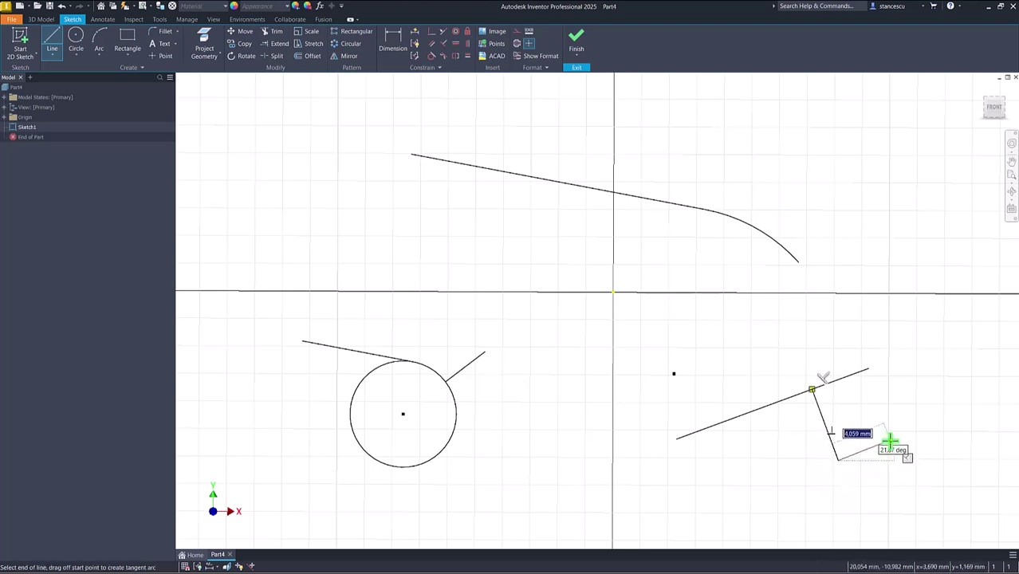
pyautogui.press('Escape')
pyautogui.press('Escape')
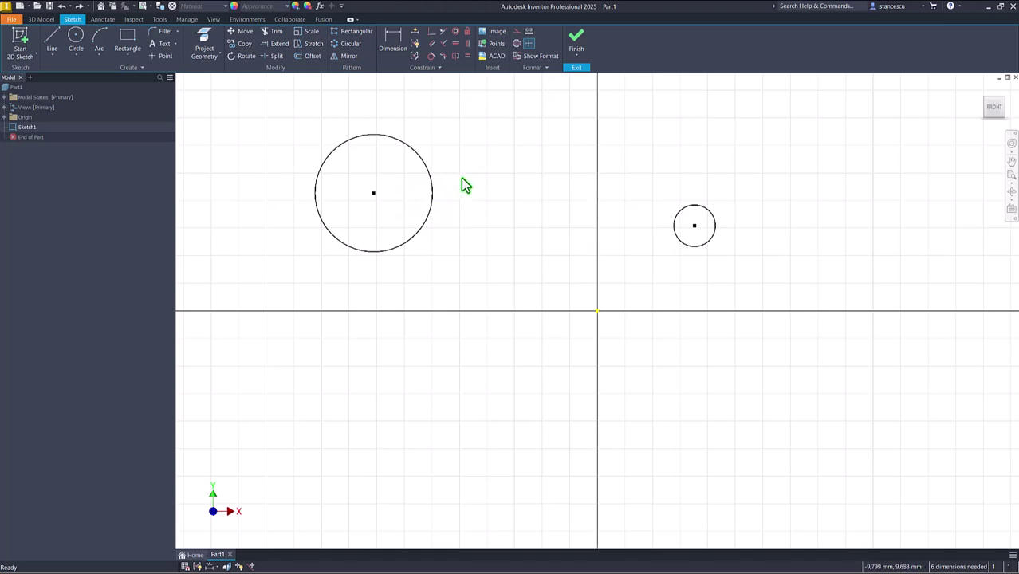
# Step: Dimension the vertical distance between the large circle's centre and the origin, placing it beside the circle and accepting the proposed value
pyautogui.click(390, 37)
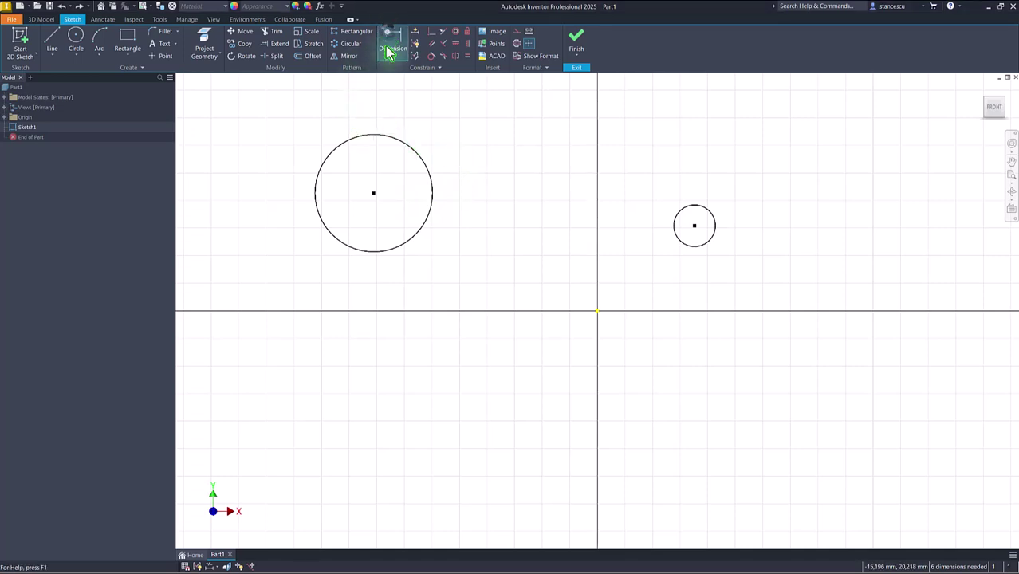
pyautogui.click(375, 195)
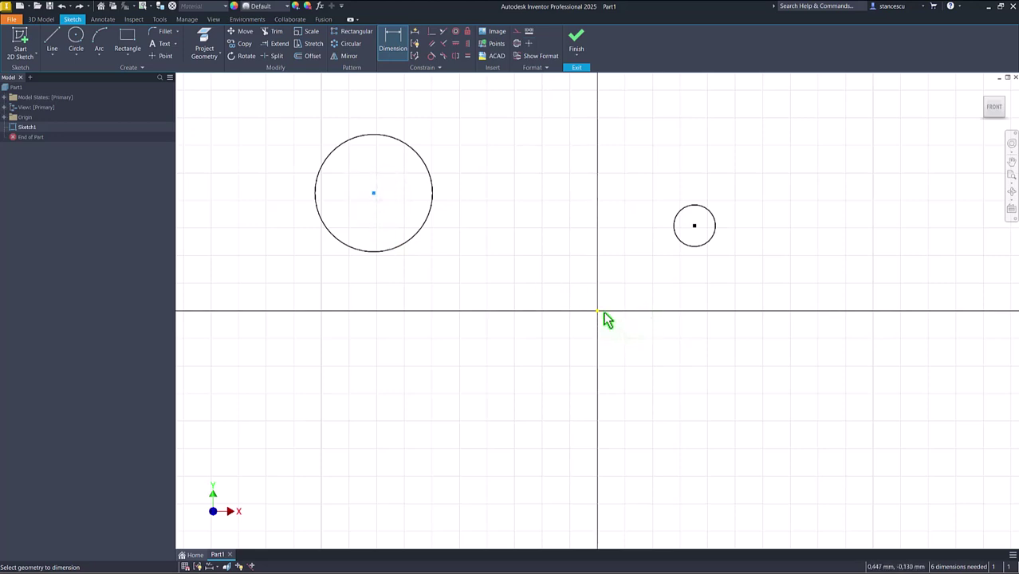
pyautogui.click(598, 311)
pyautogui.click(244, 260)
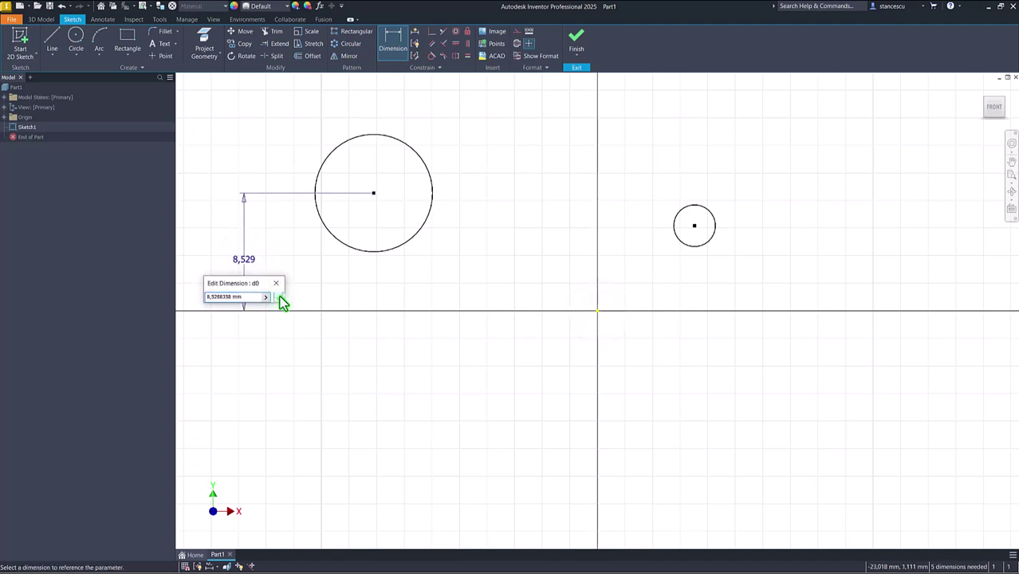
pyautogui.click(282, 300)
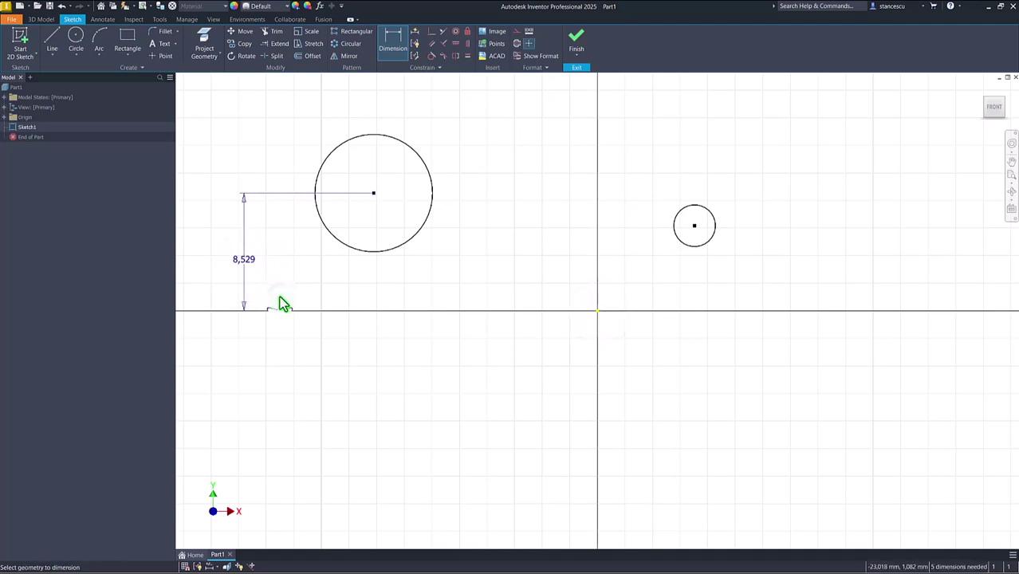
pyautogui.click(421, 232)
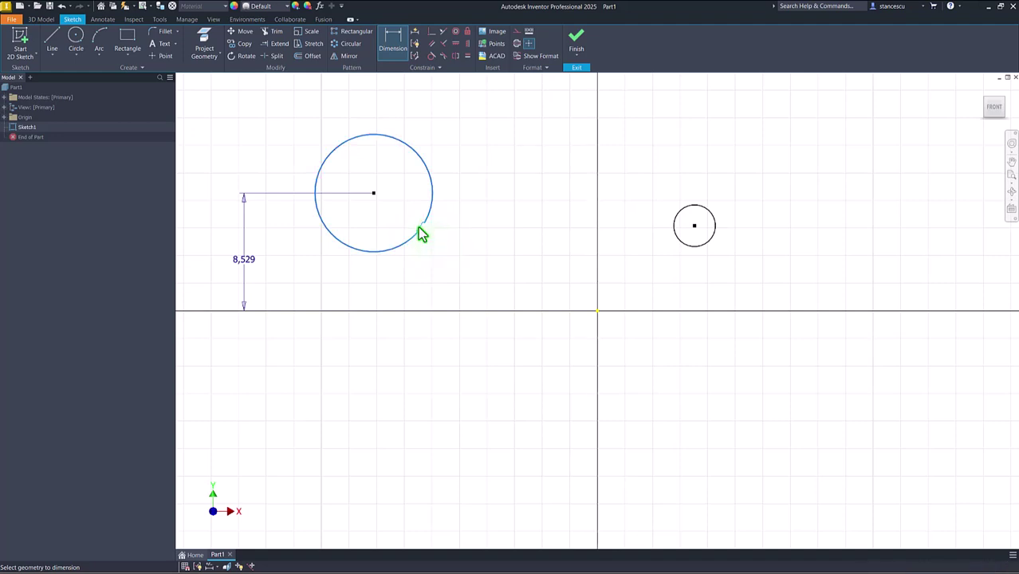
pyautogui.click(598, 311)
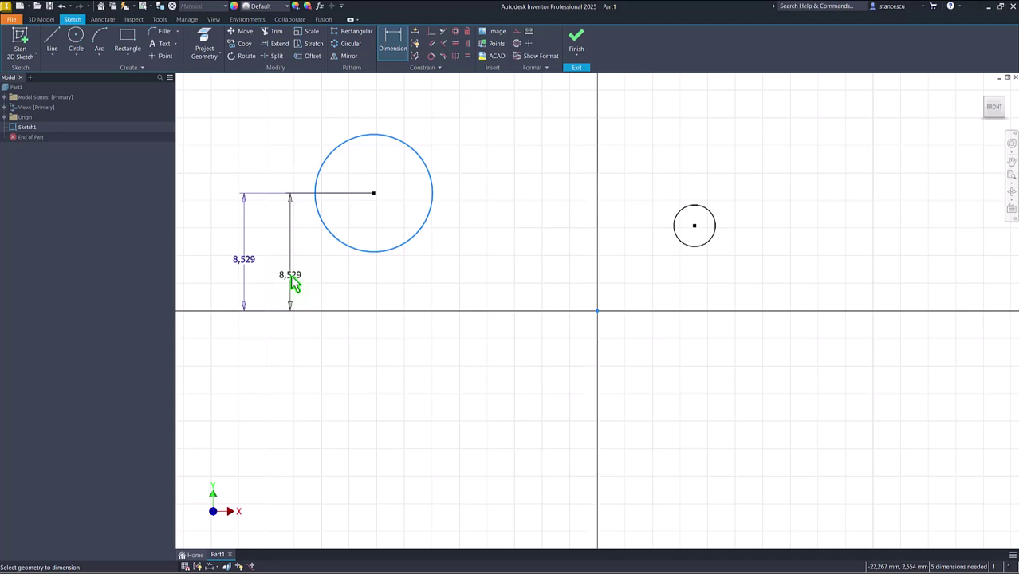
pyautogui.press('Escape')
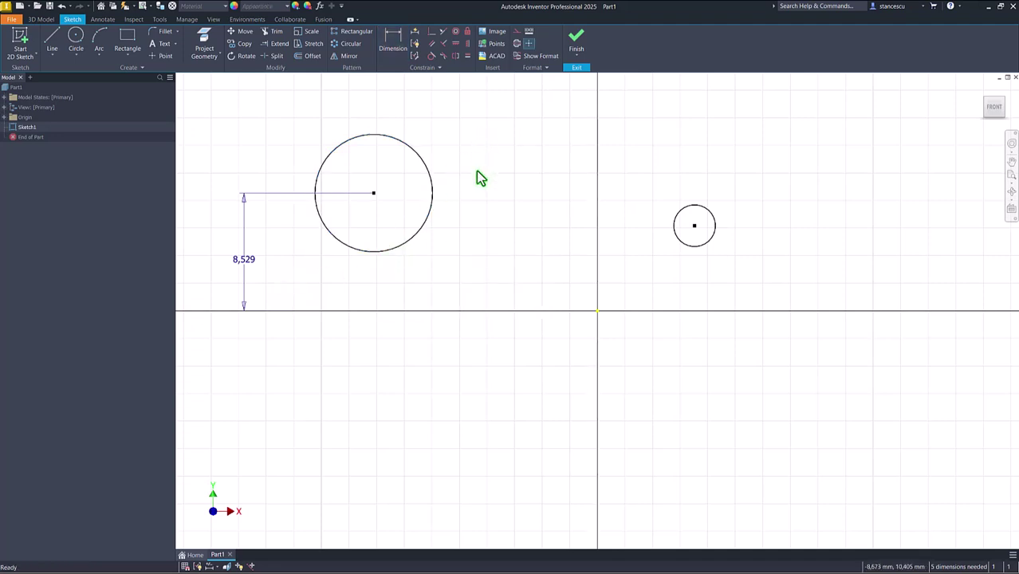
# Step: Dimension the horizontal distance between the large and small circles, placing it above them and accepting the proposed value
pyautogui.click(392, 38)
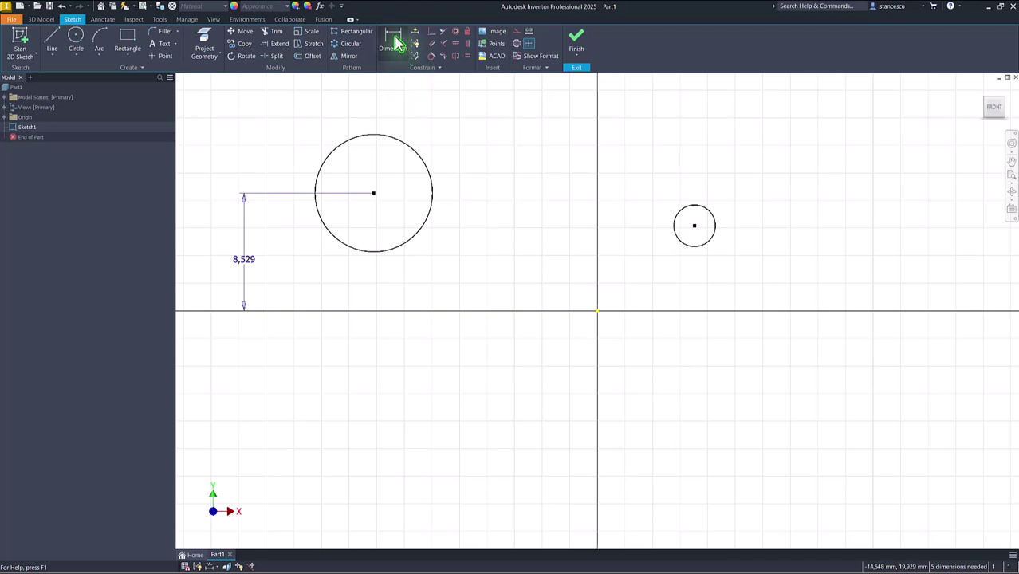
pyautogui.click(429, 169)
pyautogui.click(697, 222)
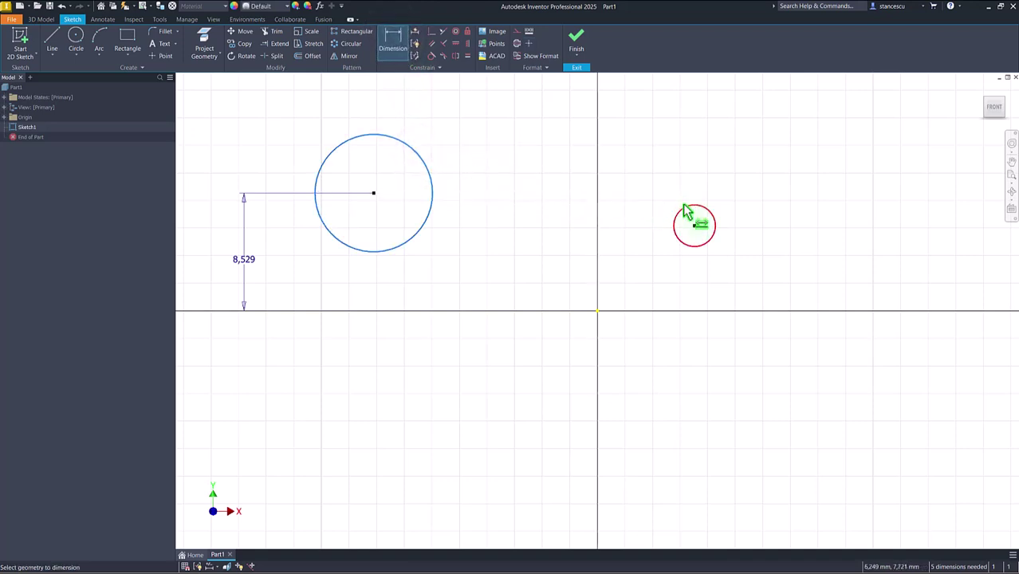
pyautogui.click(528, 111)
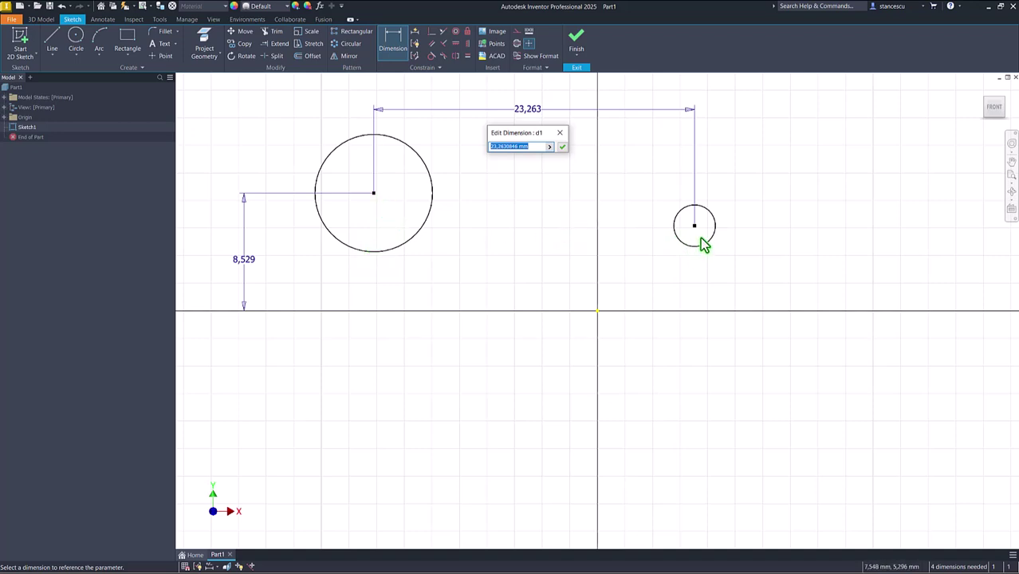
pyautogui.click(562, 149)
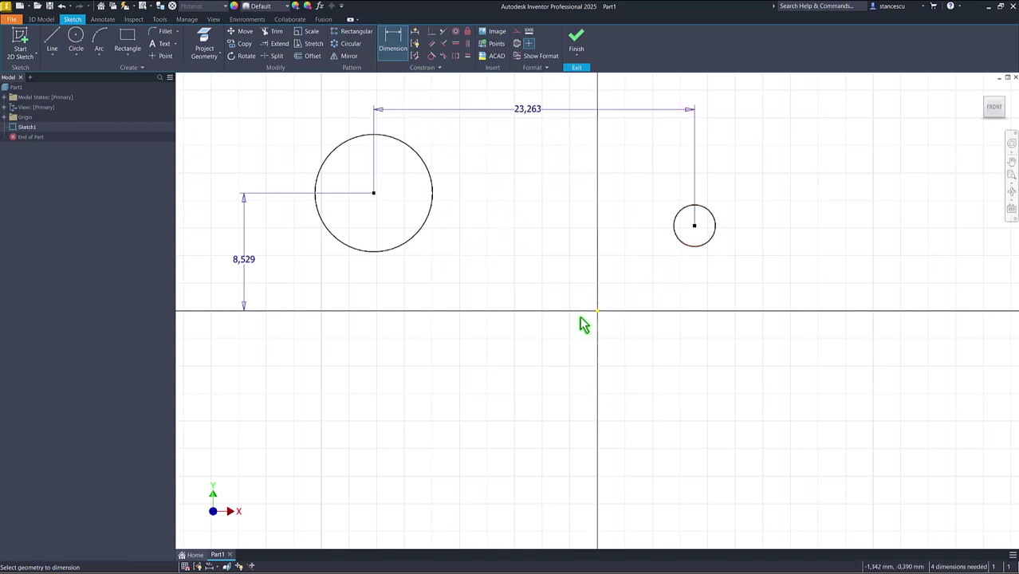
# Step: Dimension the vertical distance between the two circles, placing it to the right of the small circle
pyautogui.click(699, 252)
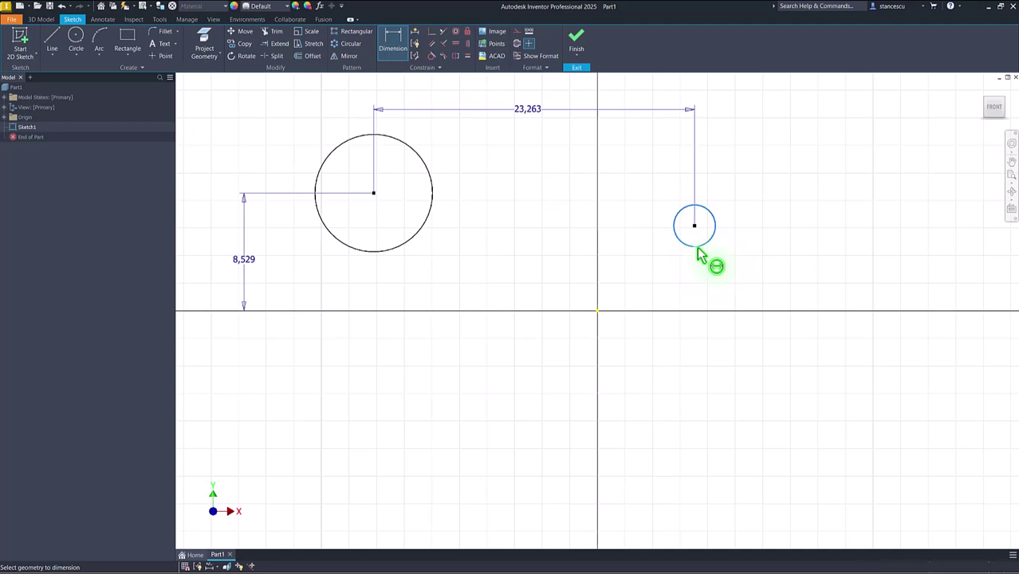
pyautogui.click(410, 246)
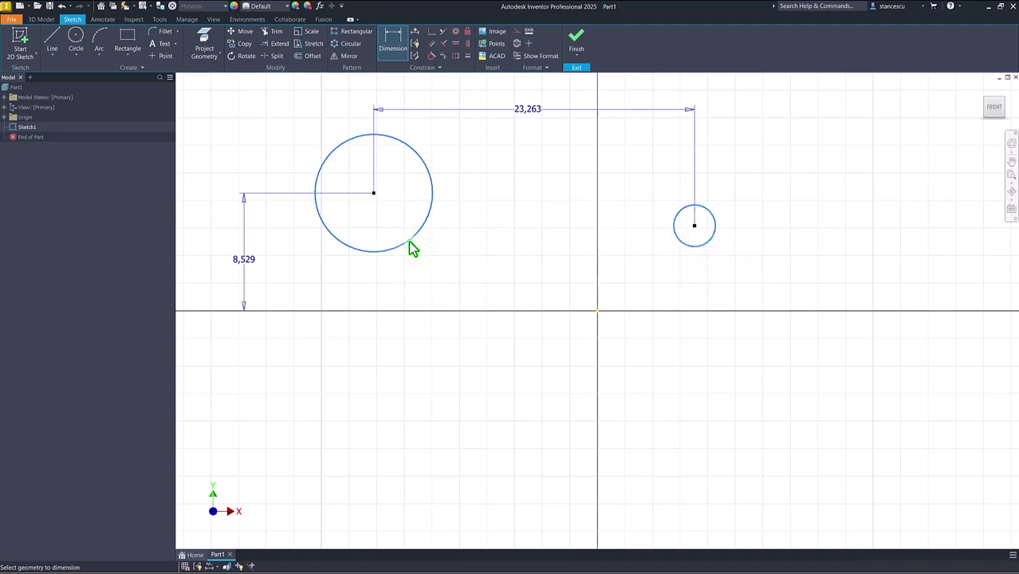
pyautogui.click(759, 215)
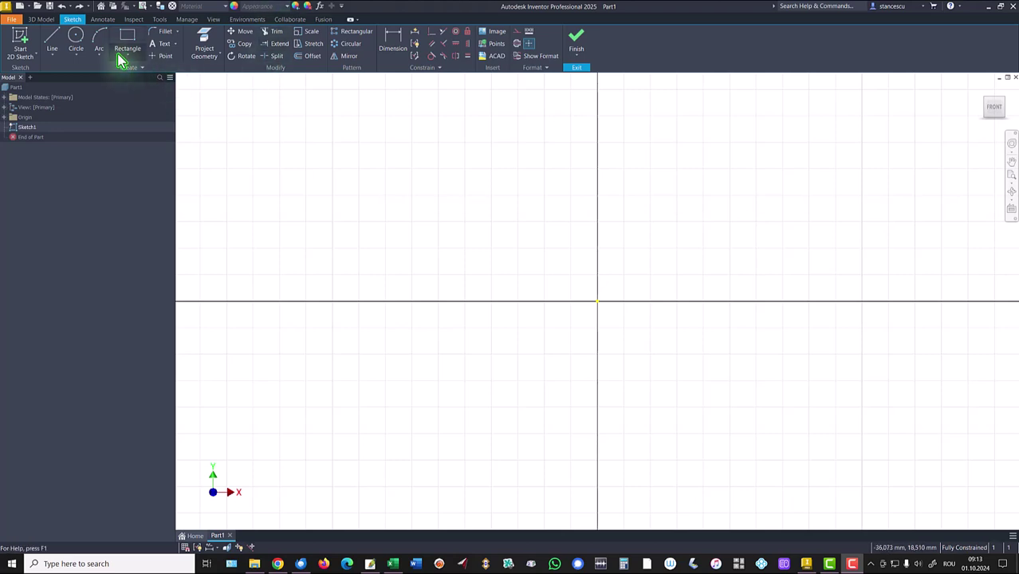
# Step: Draw a long line rising from the lower-left quadrant to the upper-right quadrant, passing just below the origin
pyautogui.click(51, 42)
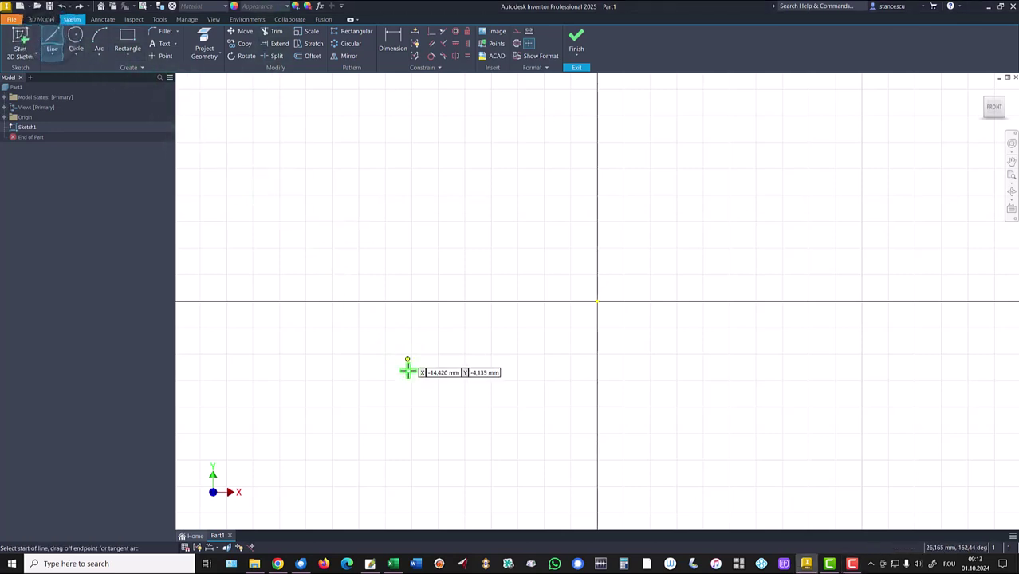
pyautogui.click(373, 405)
pyautogui.click(808, 233)
pyautogui.press('Escape')
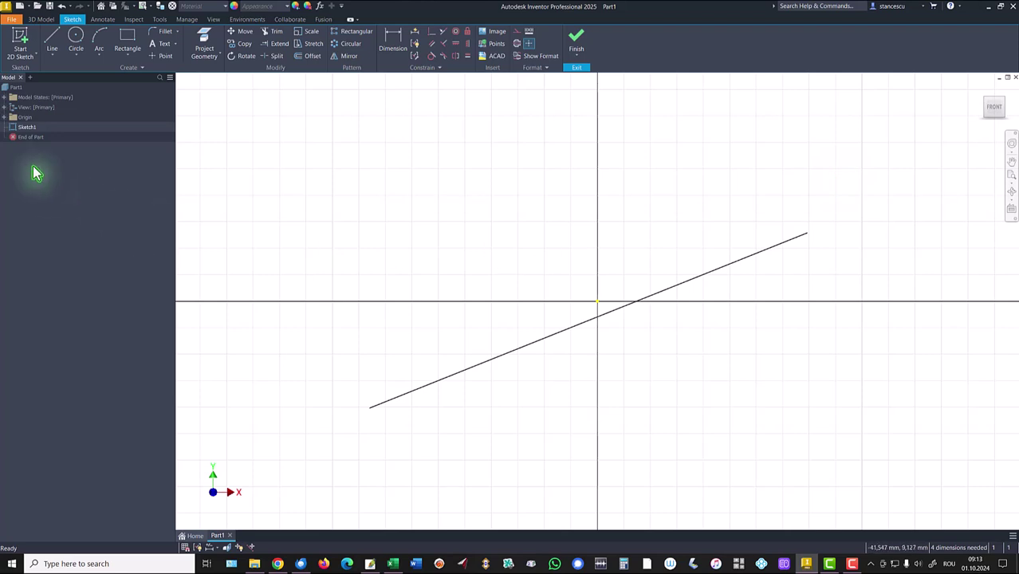
# Step: Draw a shorter line from the long line's upper-right endpoint toward the upper left, taking back a start point misplaced along the line
pyautogui.click(53, 42)
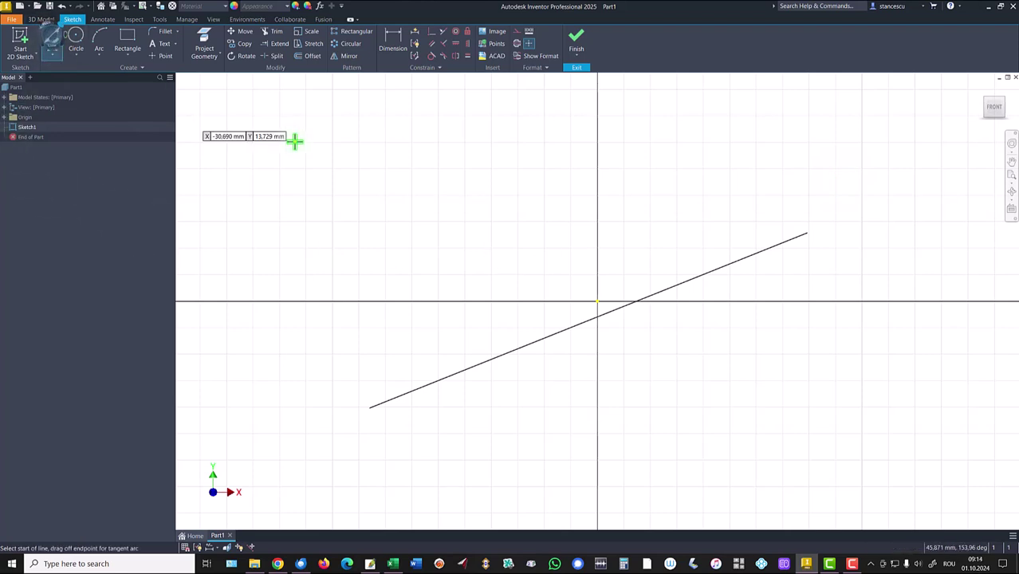
pyautogui.click(704, 275)
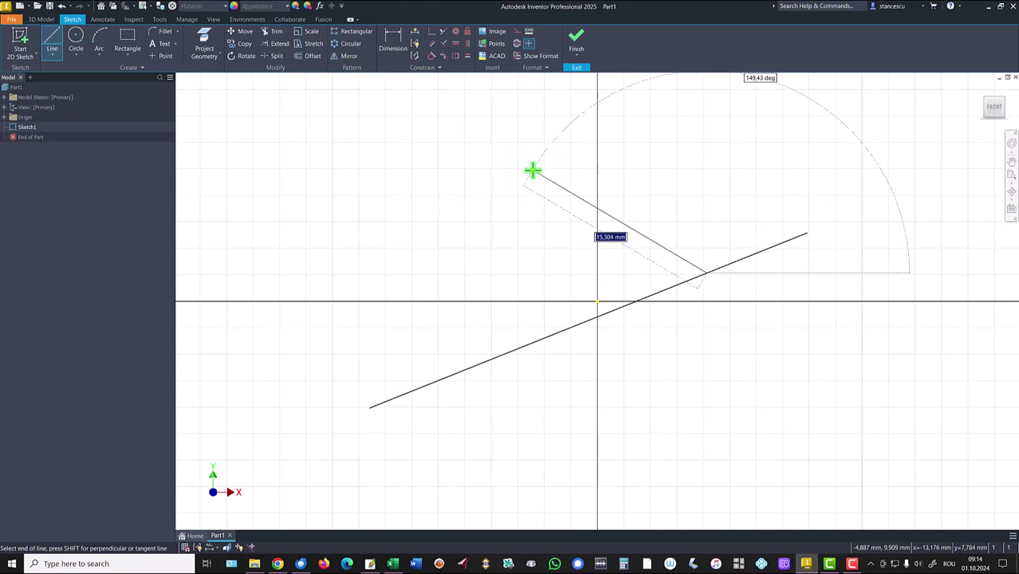
pyautogui.press('BackSpace')
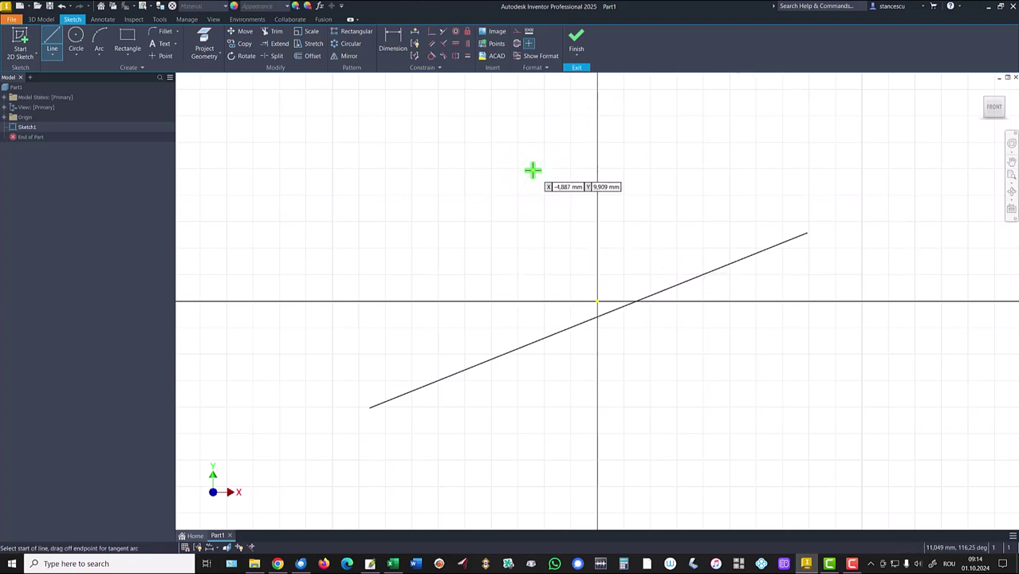
pyautogui.click(806, 233)
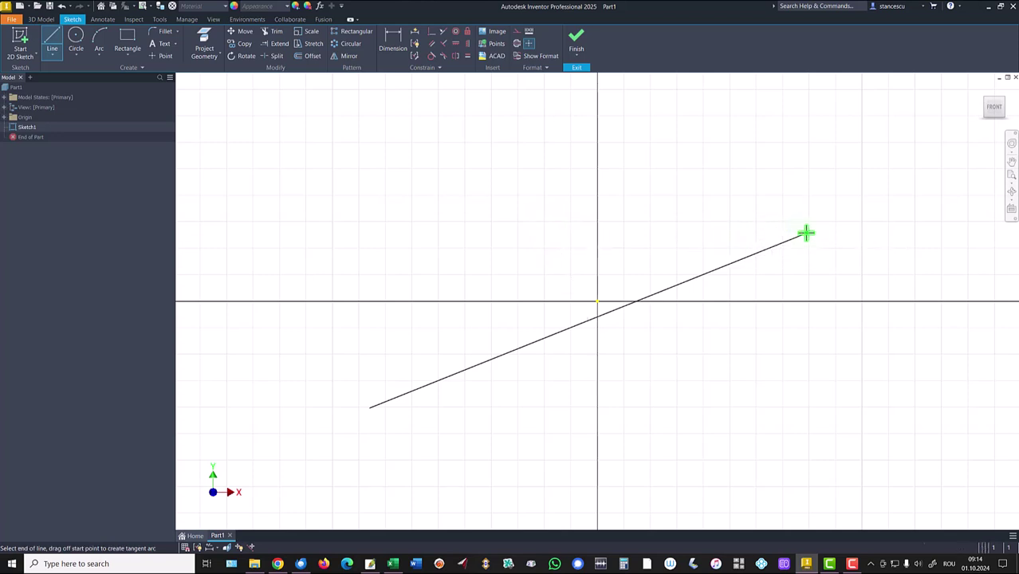
pyautogui.click(653, 160)
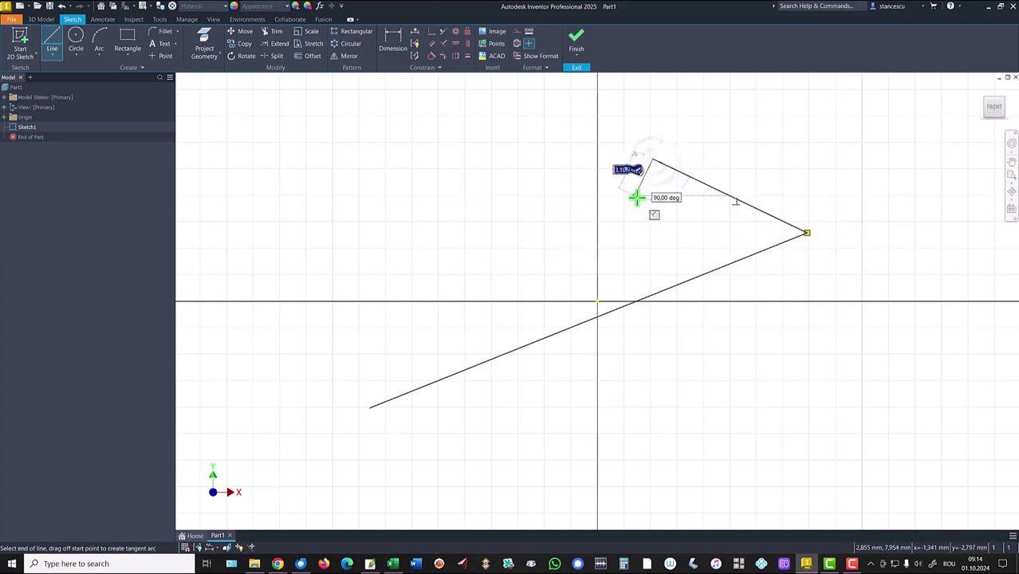
pyautogui.press('Escape')
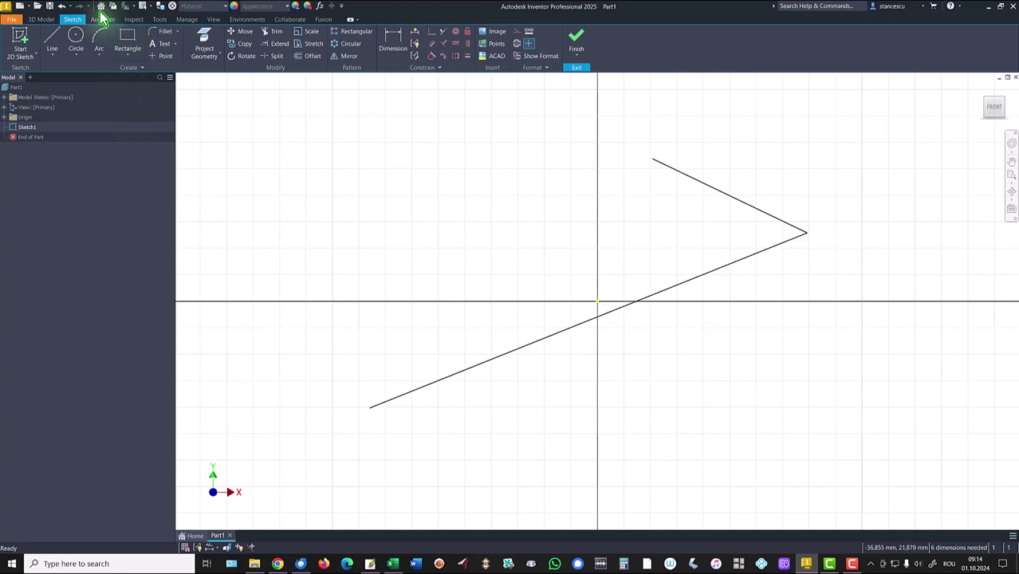
# Step: Draw a three-point arc of about 26.3 mm radius joining the two lines' free ends, taking back each misplaced start or end point
pyautogui.click(101, 40)
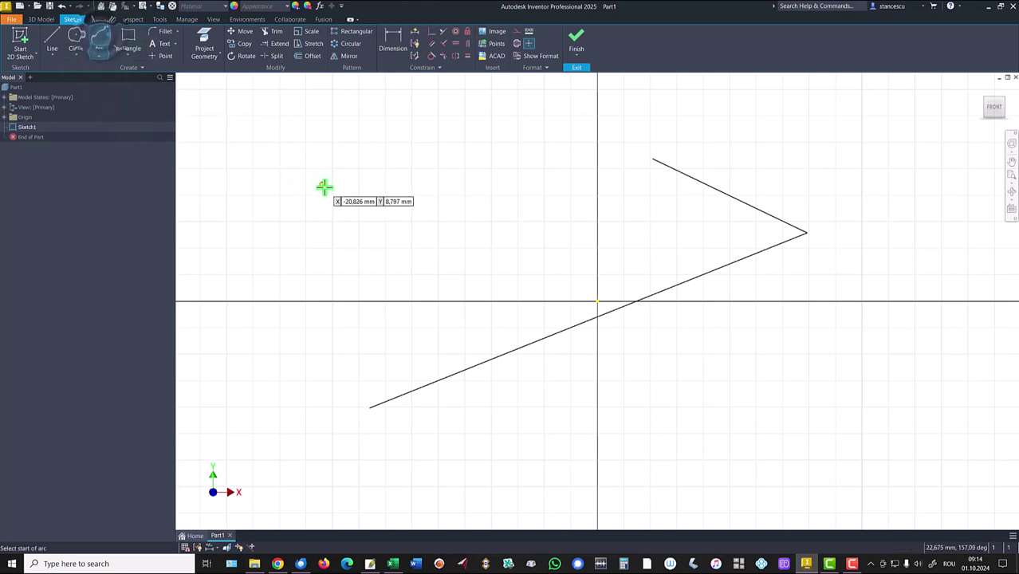
pyautogui.click(451, 375)
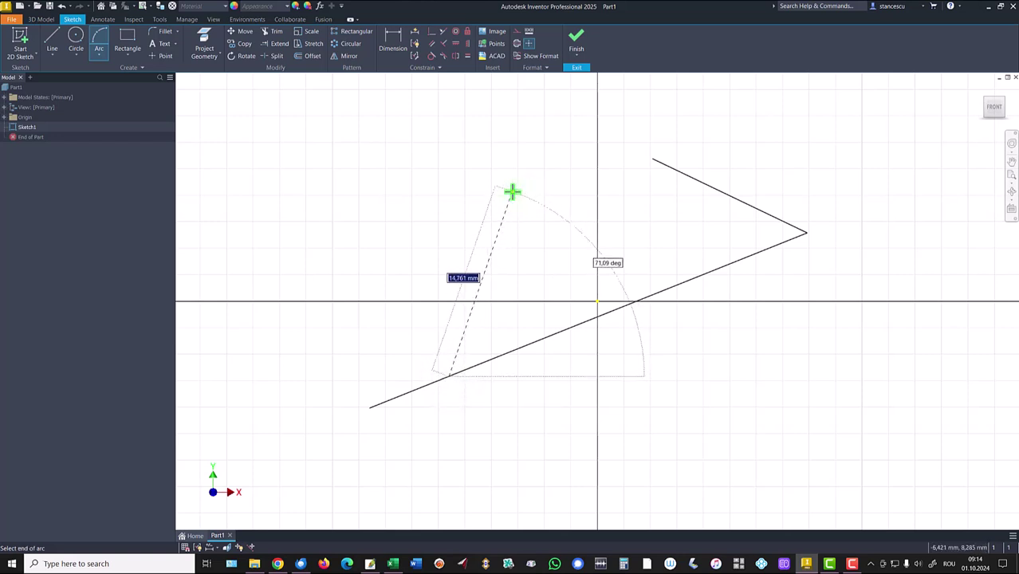
pyautogui.press('BackSpace')
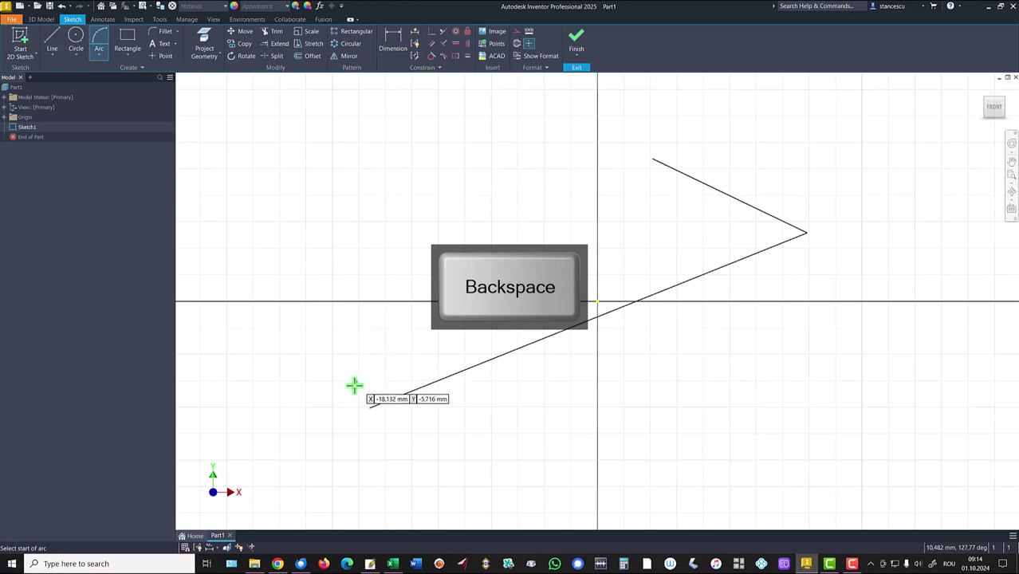
pyautogui.click(371, 407)
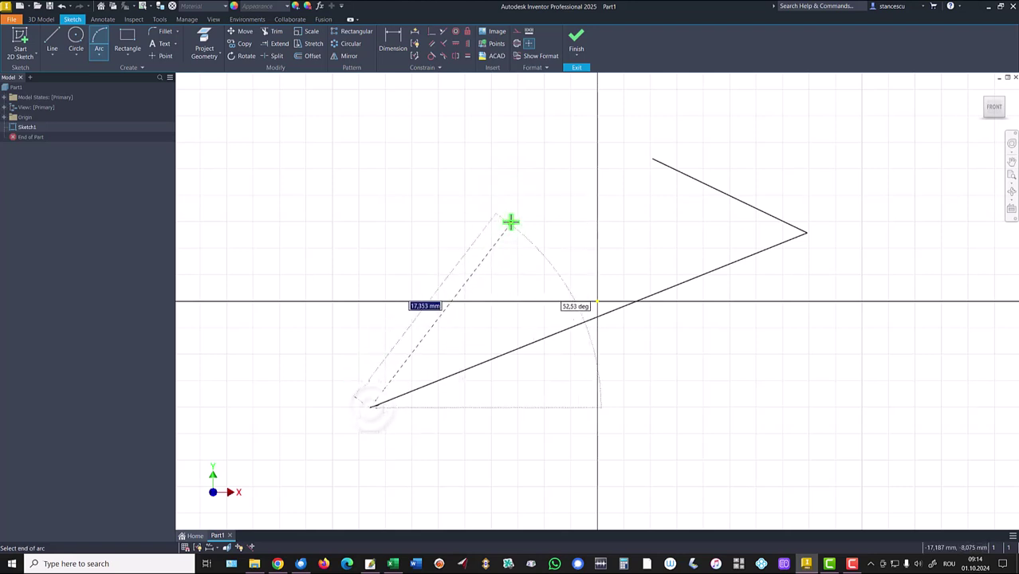
pyautogui.click(671, 169)
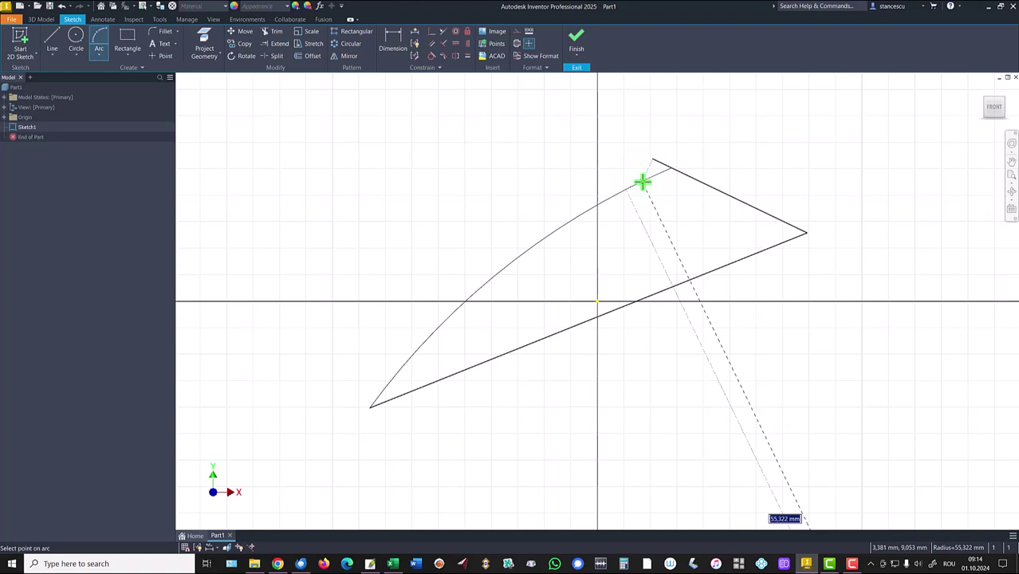
pyautogui.press('BackSpace')
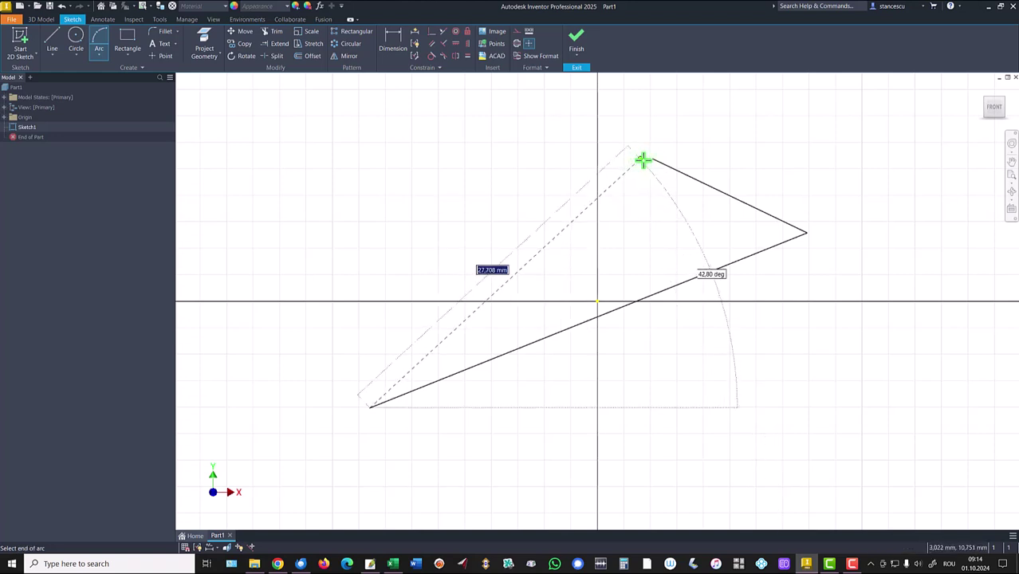
pyautogui.click(650, 161)
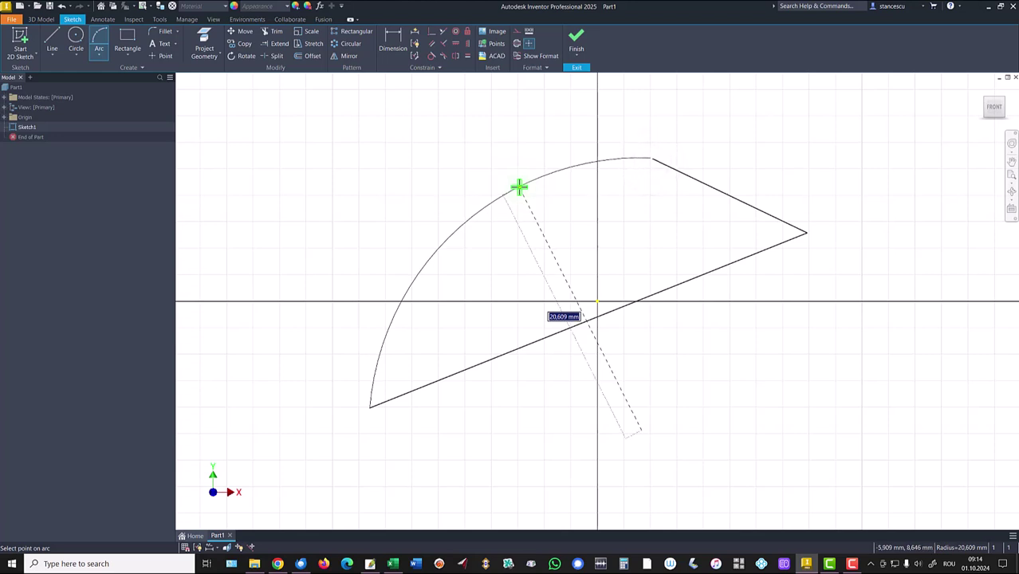
pyautogui.press('BackSpace')
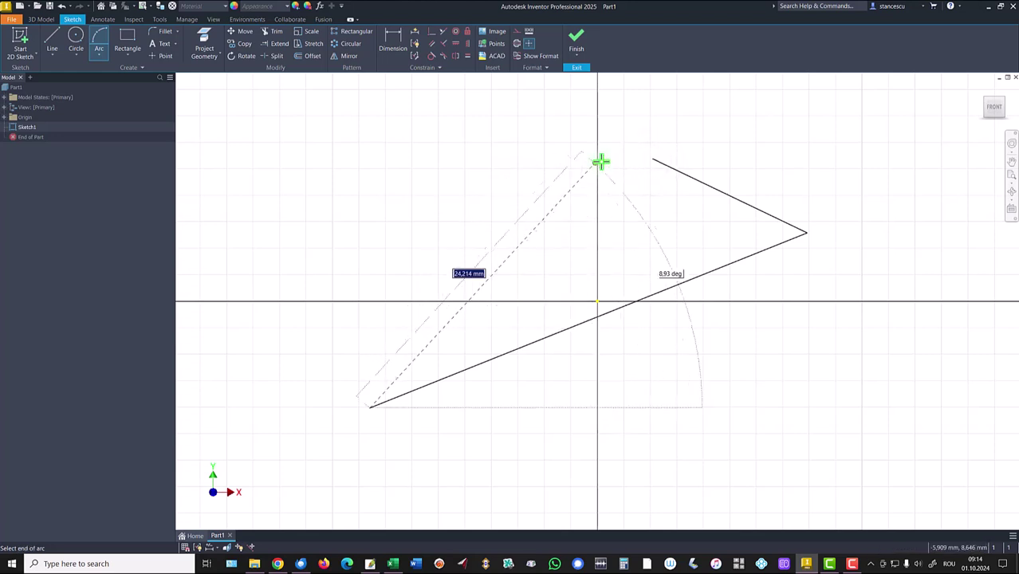
pyautogui.click(663, 165)
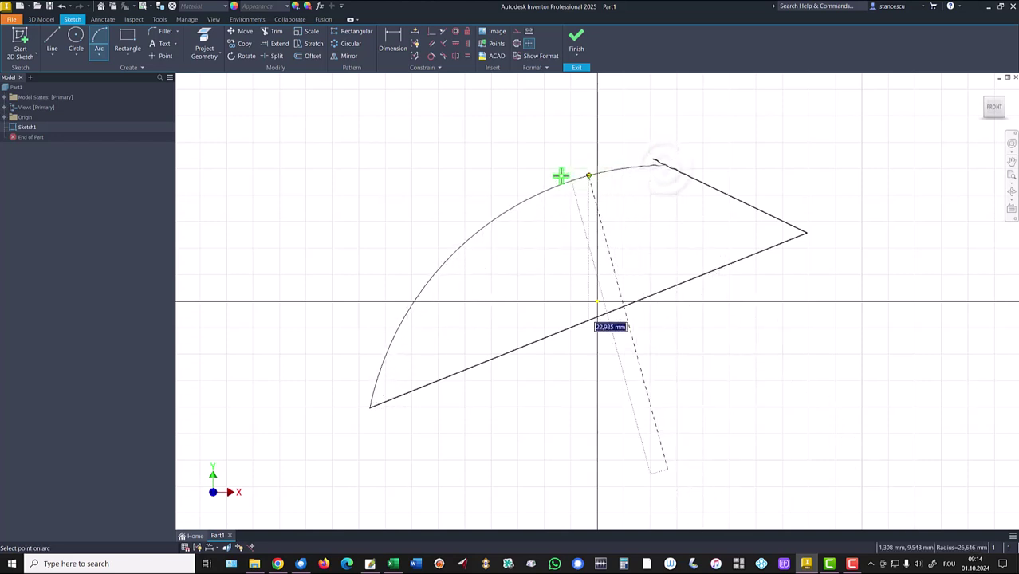
pyautogui.press('BackSpace')
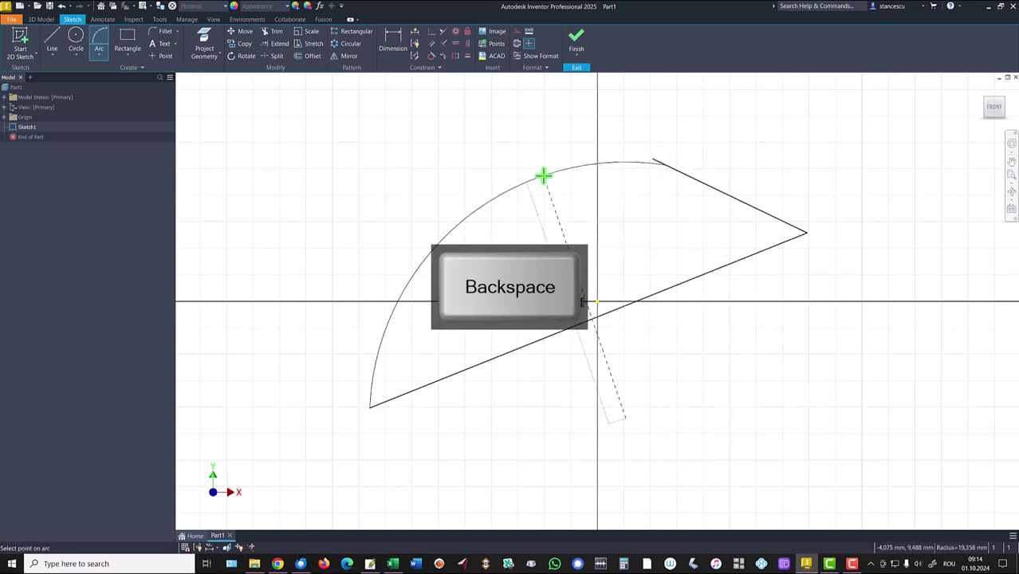
pyautogui.click(652, 160)
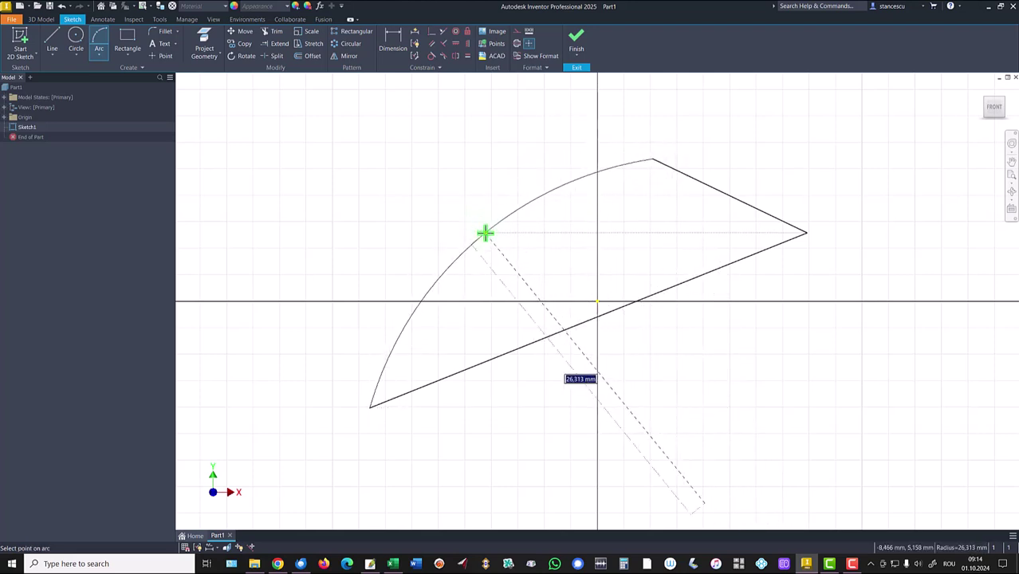
pyautogui.click(484, 233)
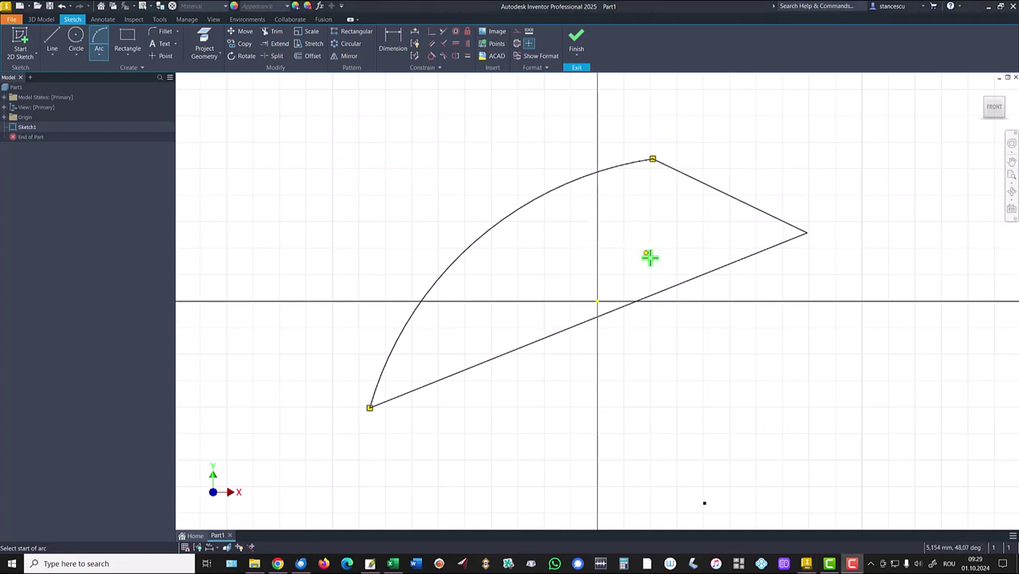
pyautogui.click(681, 283)
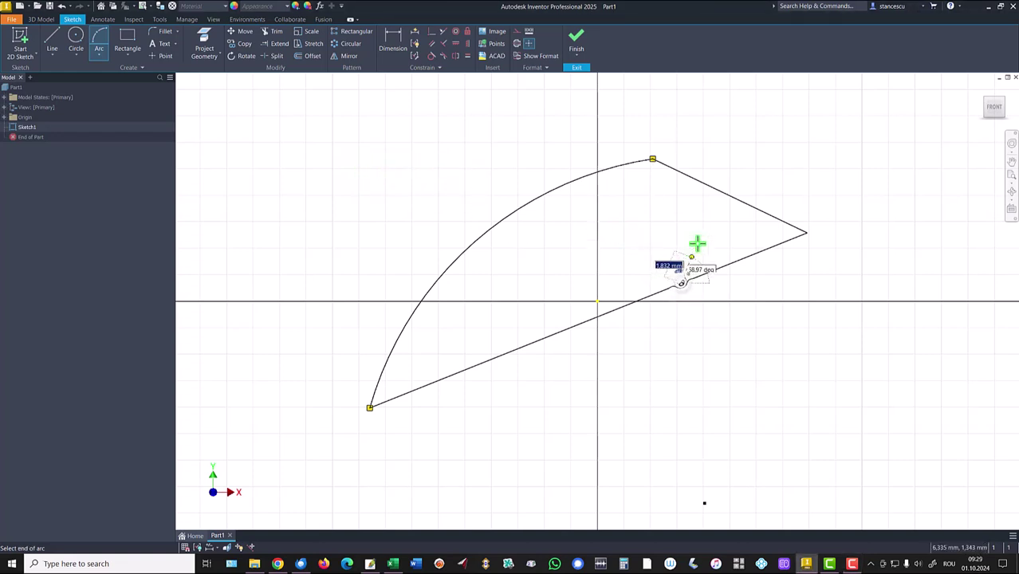
pyautogui.click(730, 197)
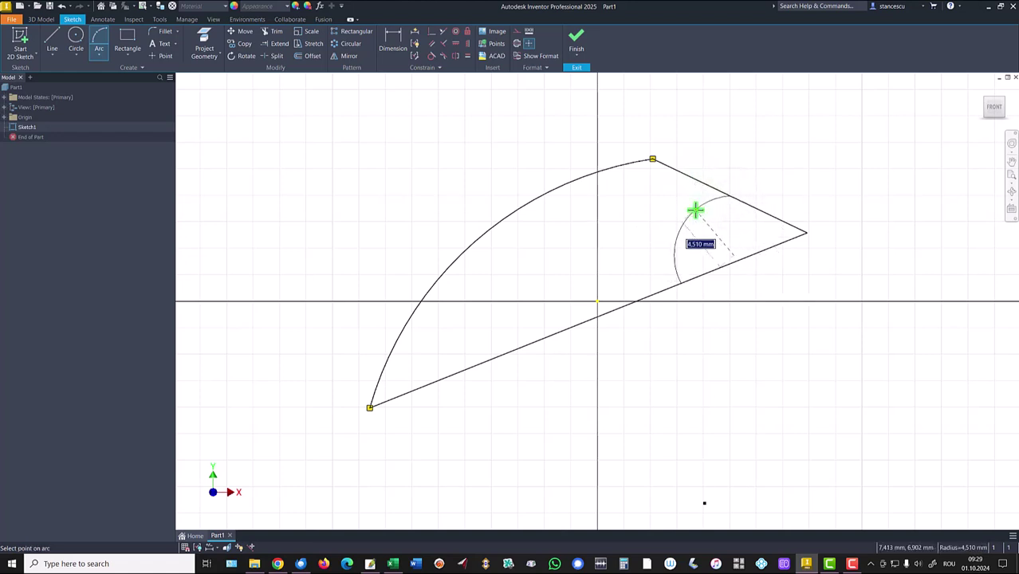
pyautogui.press('BackSpace')
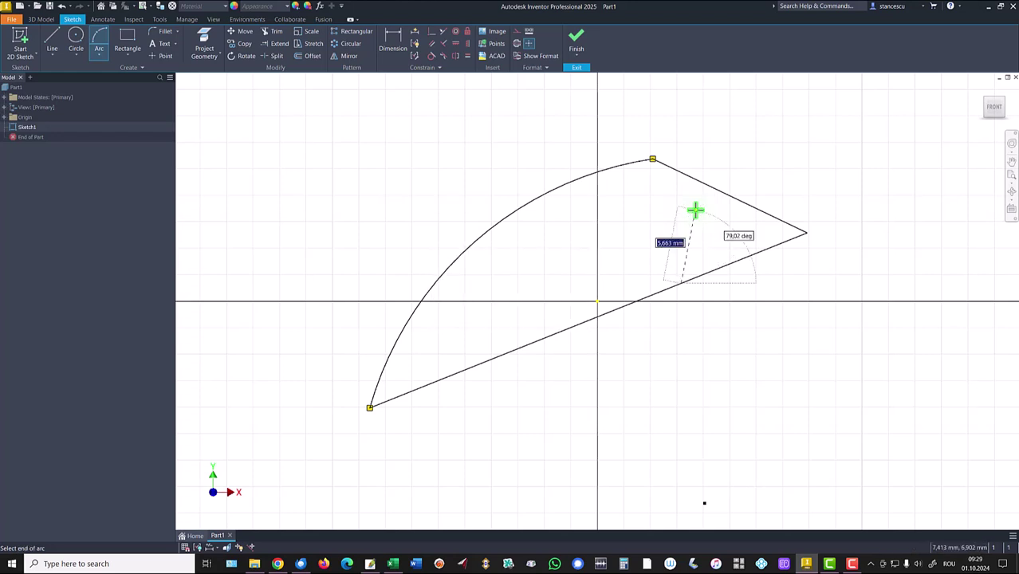
pyautogui.press('BackSpace')
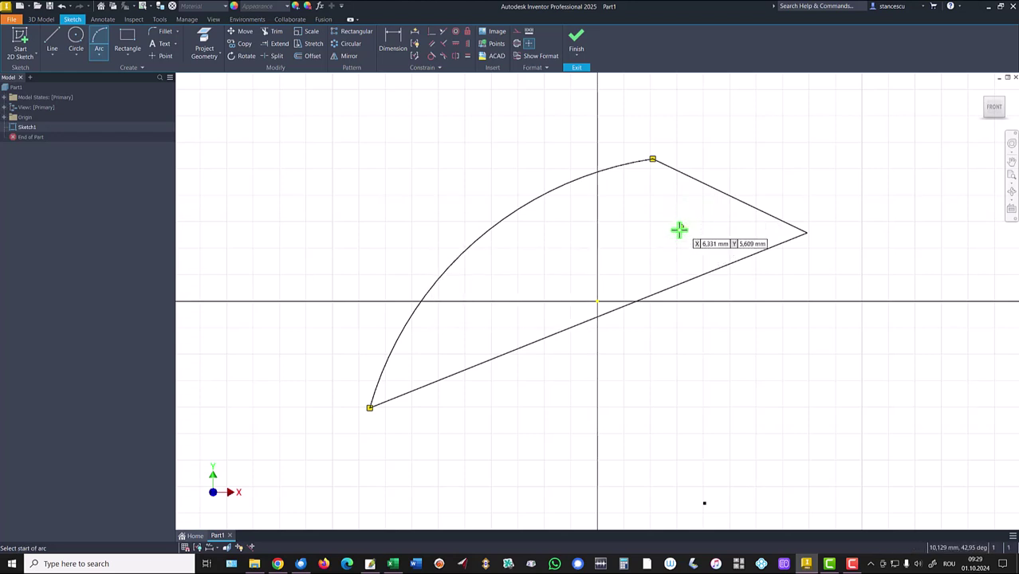
# Step: Draw a smaller three-point arc inside the outline, from the long line just below the origin to the middle of the short line
pyautogui.click(587, 320)
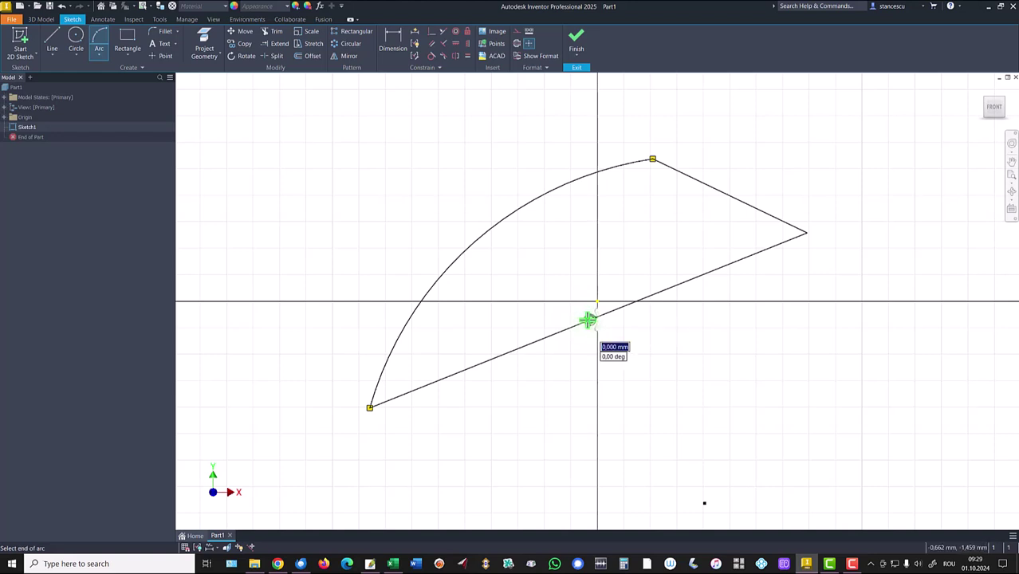
pyautogui.click(729, 196)
pyautogui.click(684, 208)
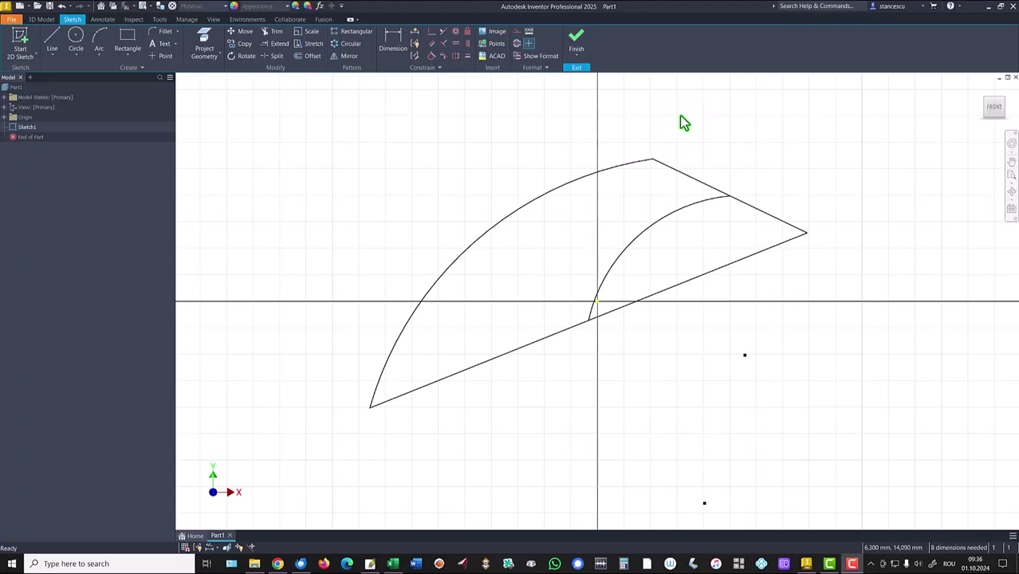
# Step: Try a window selection enclosing the inner arc and the short line, and a crossing selection over the sketch's right-hand corner
pyautogui.click(668, 216)
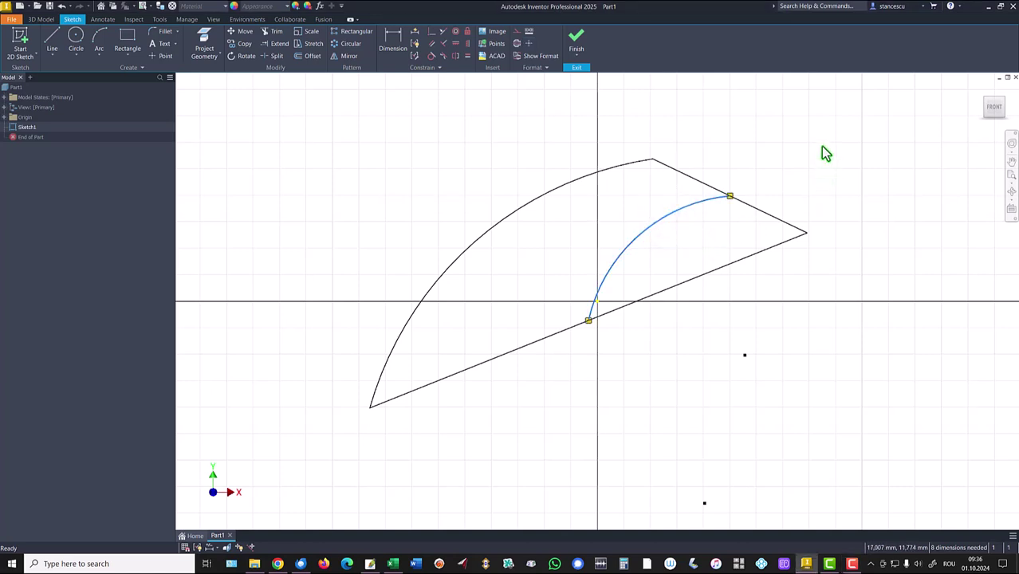
pyautogui.press('Escape')
pyautogui.moveTo(570, 135); pyautogui.dragTo(584, 172)
pyautogui.moveTo(583, 171); pyautogui.dragTo(831, 391)
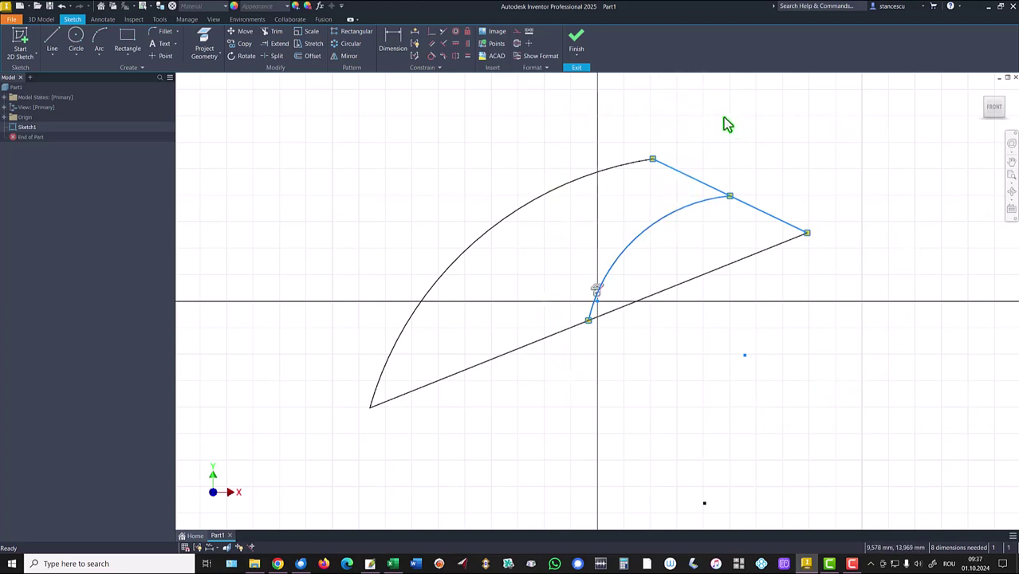
pyautogui.click(770, 125)
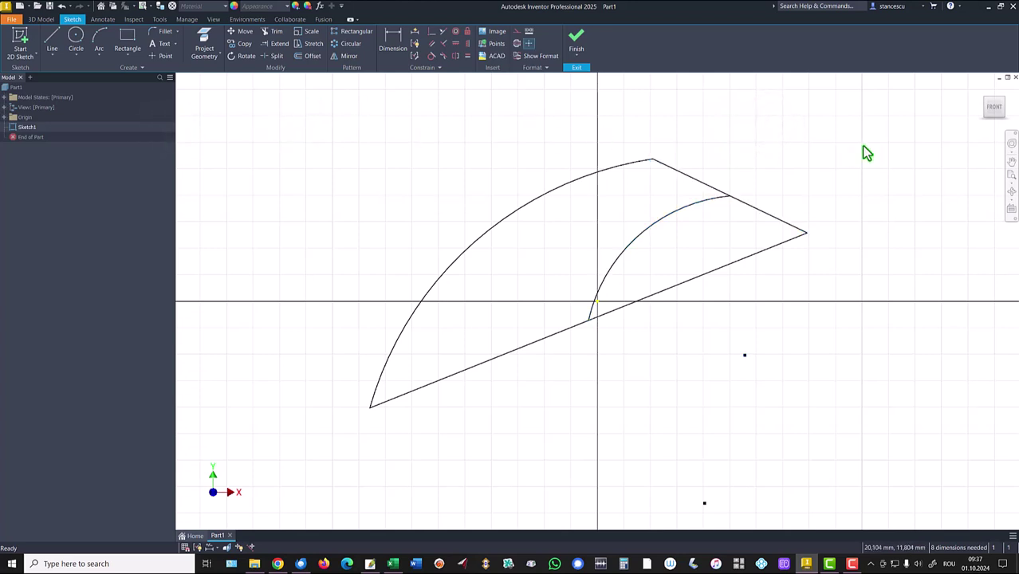
pyautogui.moveTo(877, 133); pyautogui.dragTo(708, 283)
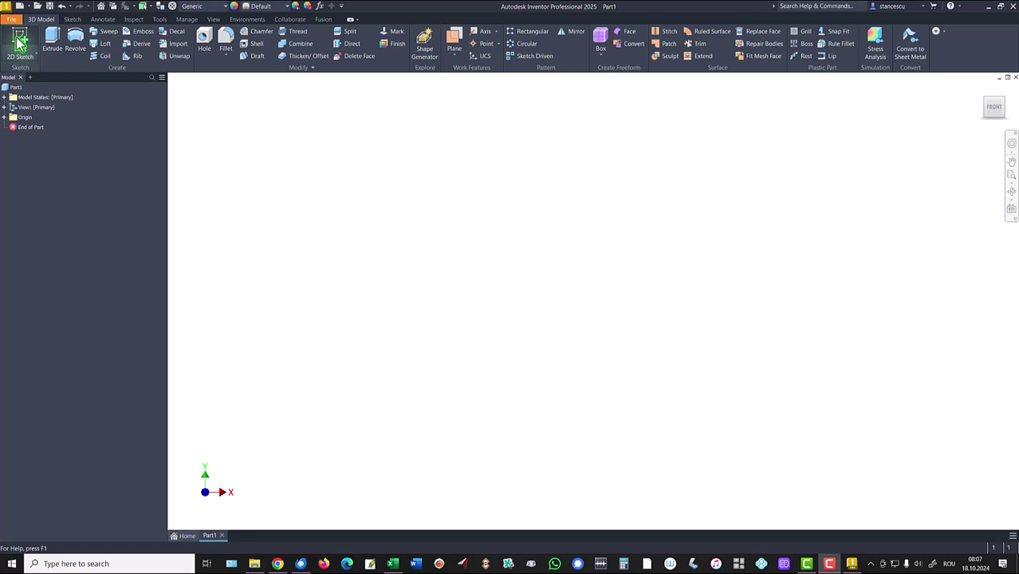
# Step: Start a 2D sketch on the XY Plane and draw two connected lines forming a V that opens to the right
pyautogui.click(19, 44)
pyautogui.click(526, 174)
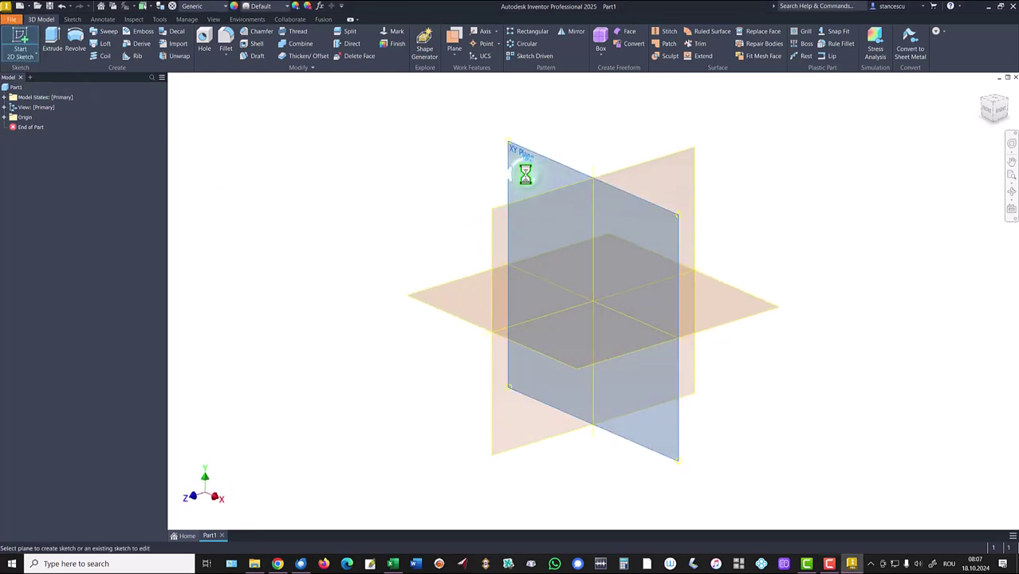
pyautogui.click(52, 42)
pyautogui.click(515, 132)
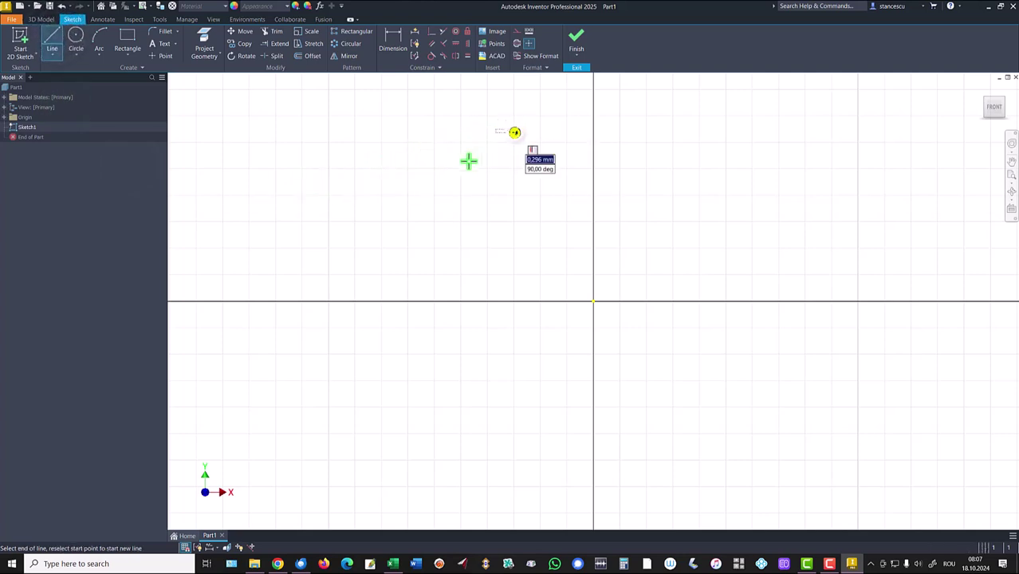
pyautogui.click(291, 246)
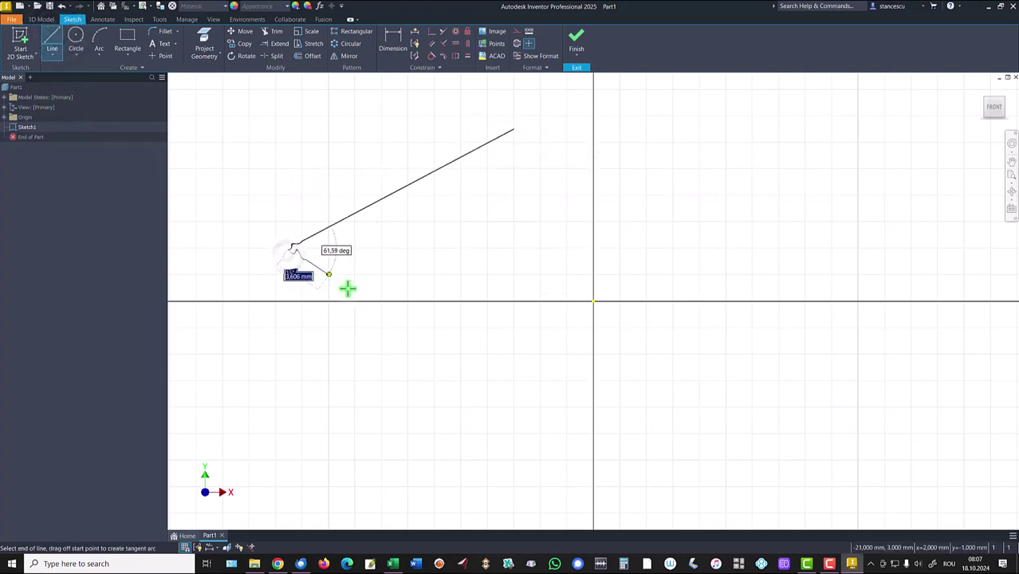
pyautogui.click(443, 367)
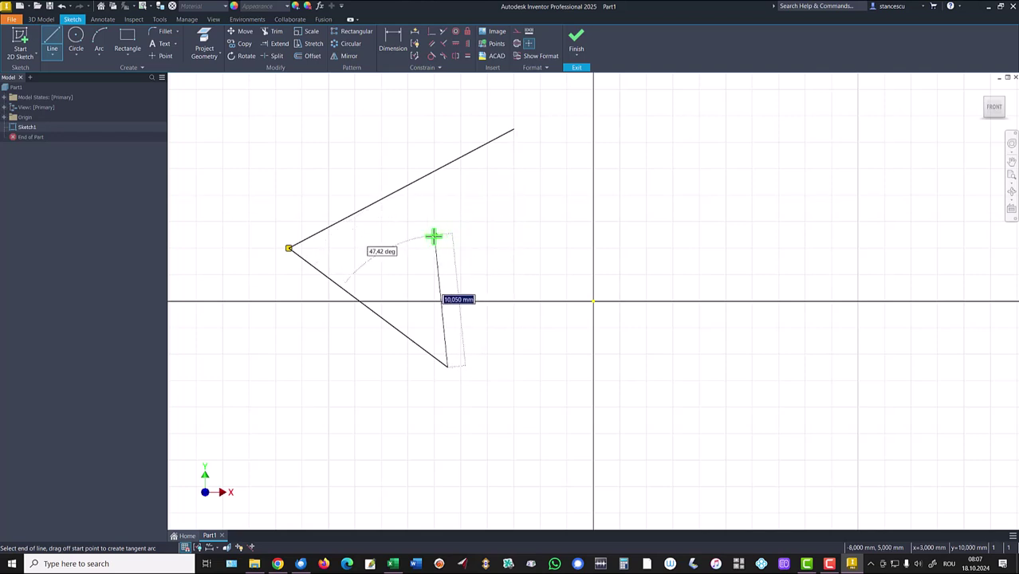
# Step: Continue the chain with a segment perpendicular to the first line and another parallel to the second line, and end the chain
pyautogui.click(381, 246)
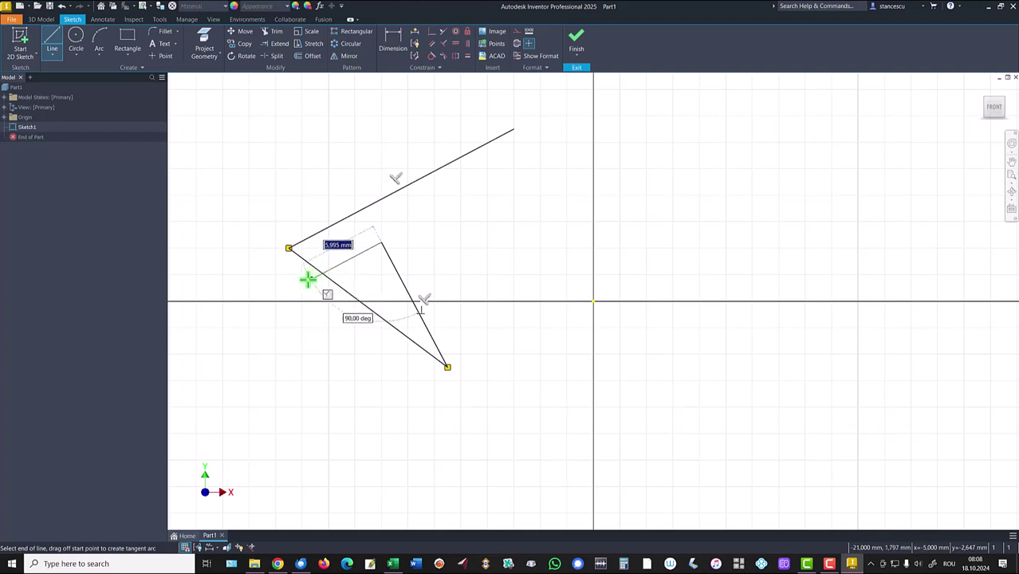
pyautogui.click(477, 315)
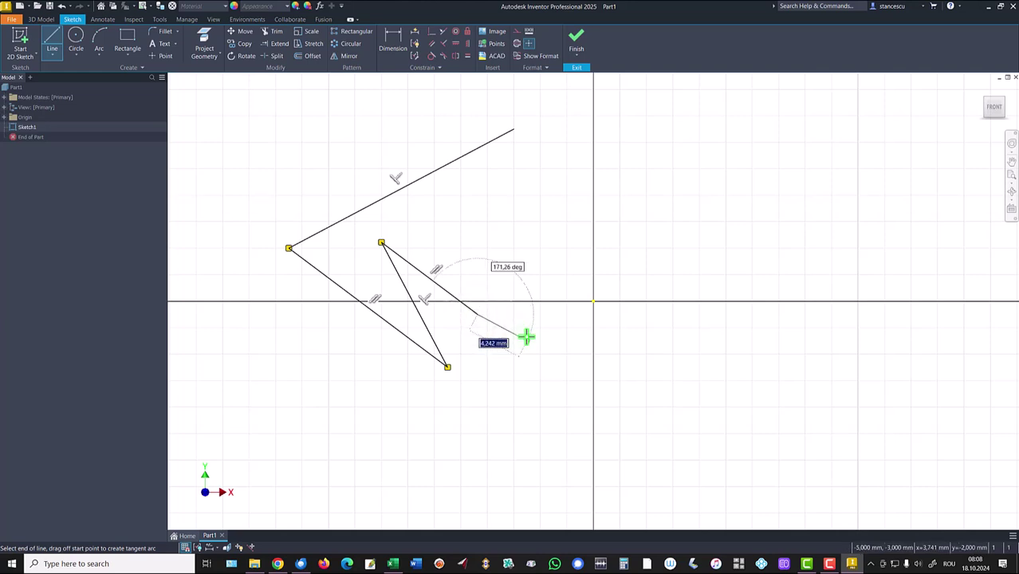
pyautogui.press('Escape')
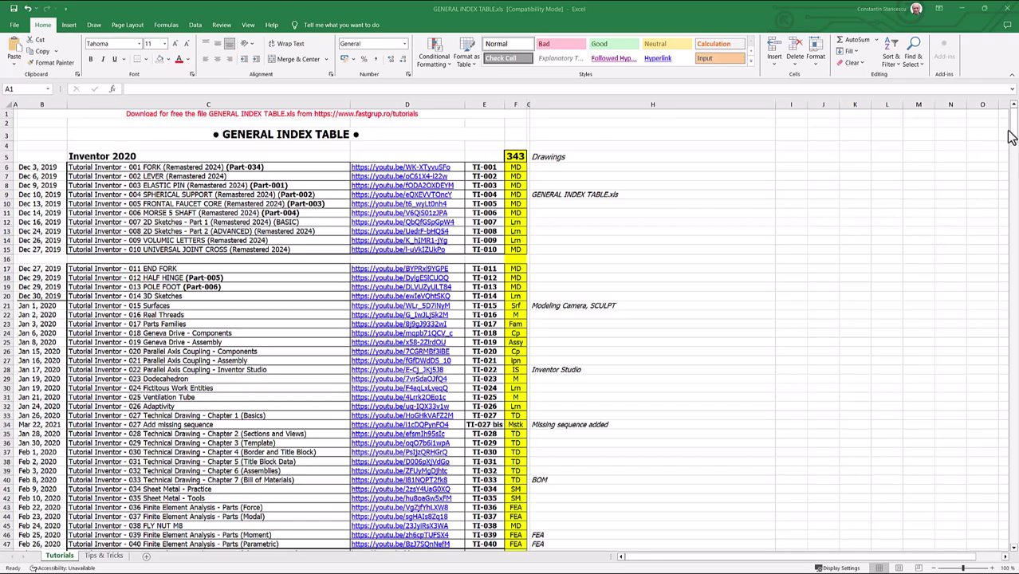
# Step: Switch to GENERAL INDEX TABLE.xls in Excel and look through the tutorial list, the category legend and the Tips & Tricks sheet
pyautogui.moveTo(1015, 140); pyautogui.dragTo(1015, 387)
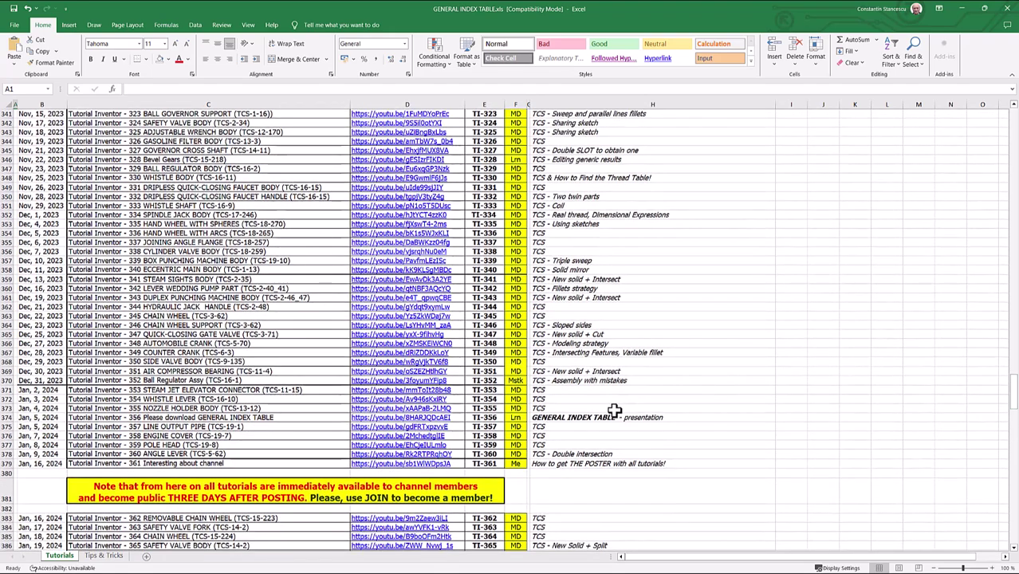
pyautogui.click(117, 418)
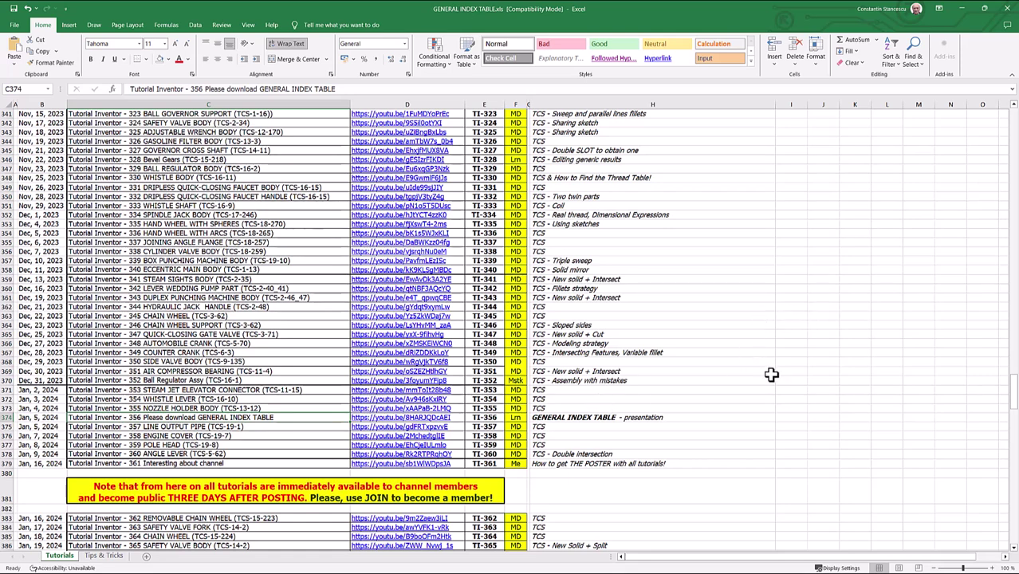
pyautogui.moveTo(1014, 403); pyautogui.dragTo(1004, 542)
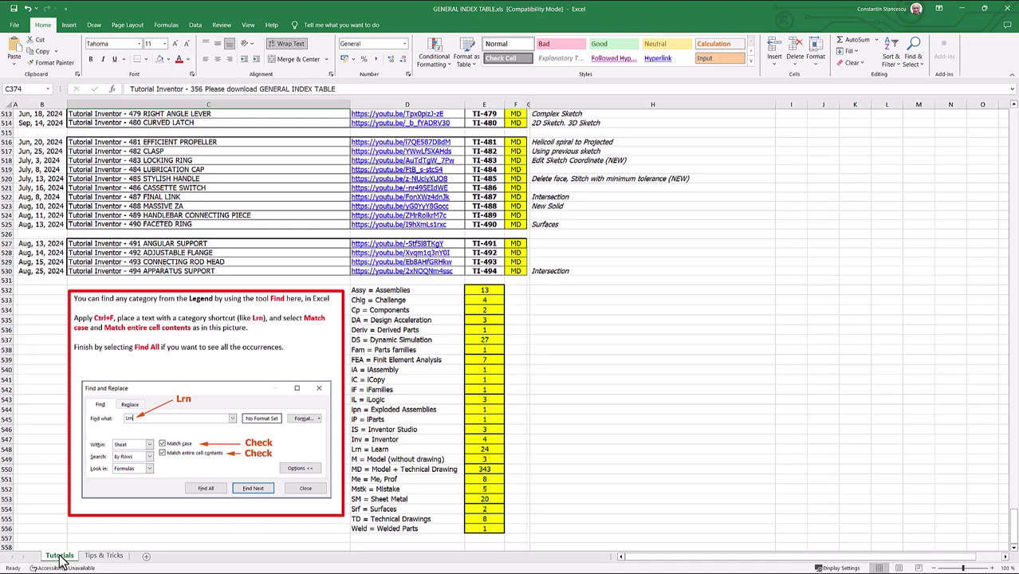
pyautogui.hotkey('ctrl', 'c')
pyautogui.click(103, 557)
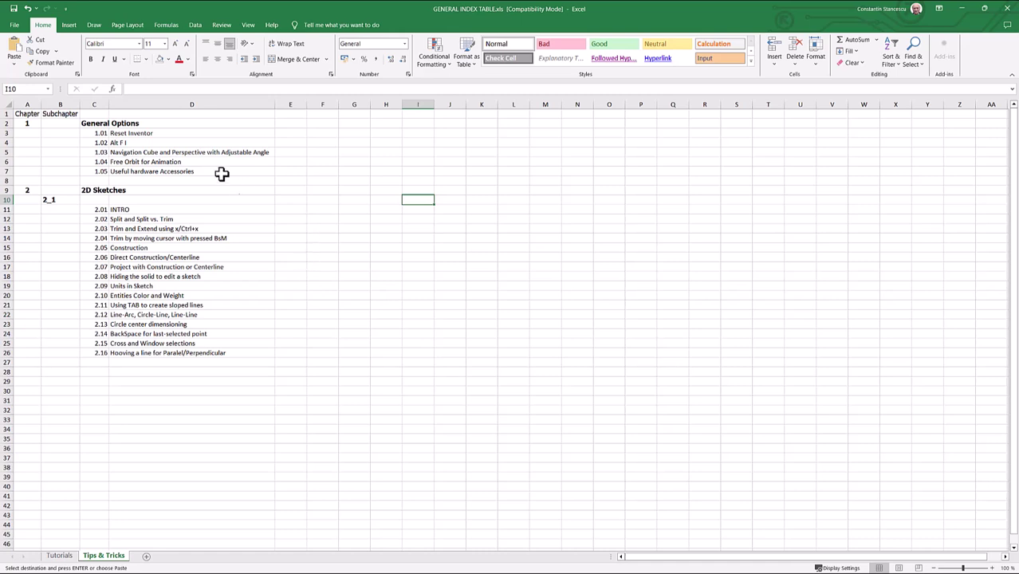